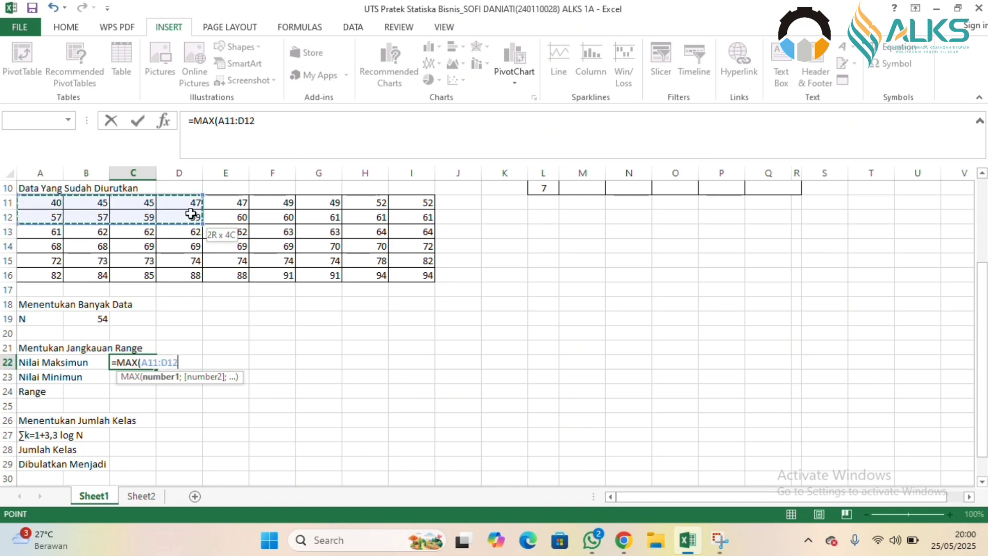
Complete the Nilai Maksimun formula =MAX(A11:I16) in C22 and begin a formula for Nilai Minimun in C23.
key("Return")
left_click(429, 270)
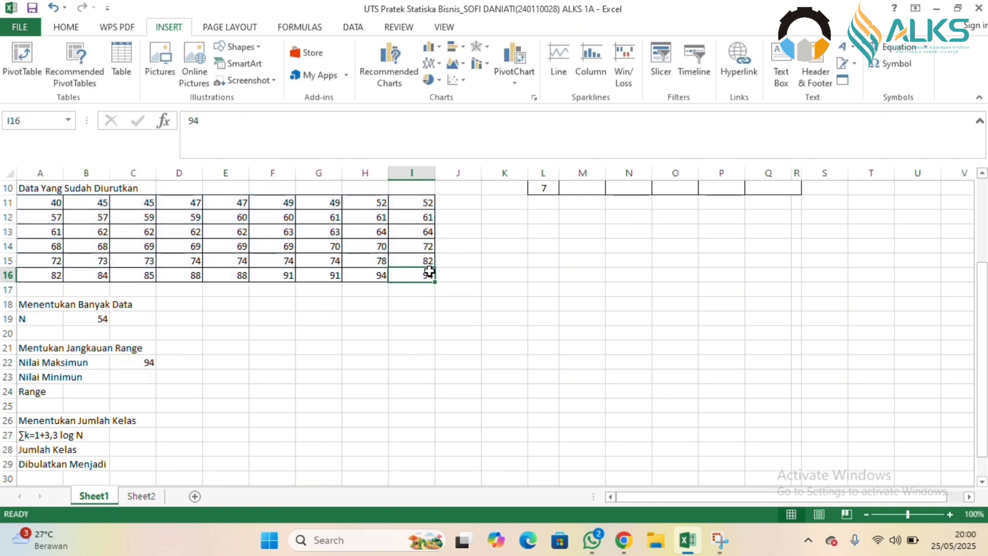
left_click(136, 379)
type("=")
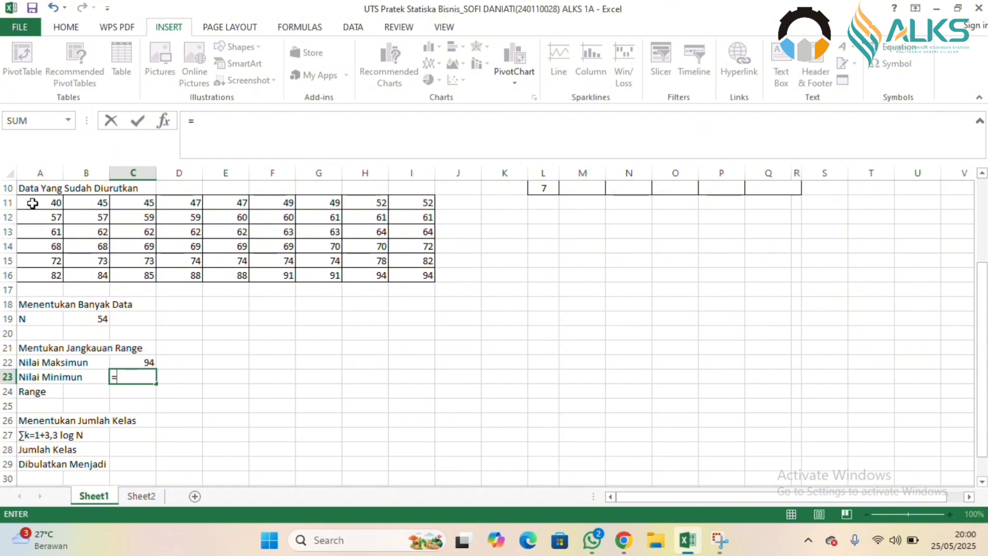
left_click_drag(33, 204, 392, 273)
key("BackSpace")
key("BackSpace")
key("BackSpace")
key("BackSpace")
key("BackSpace")
key("BackSpace")
key("BackSpace")
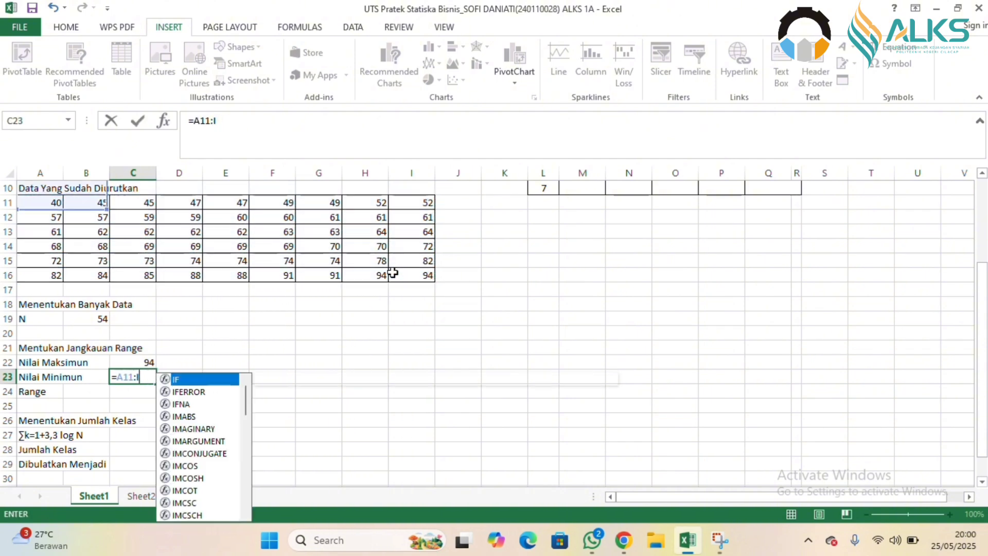
Calculate Nilai Minimun in C23 with =MIN(A11:I16) over the sorted data.
type("mi")
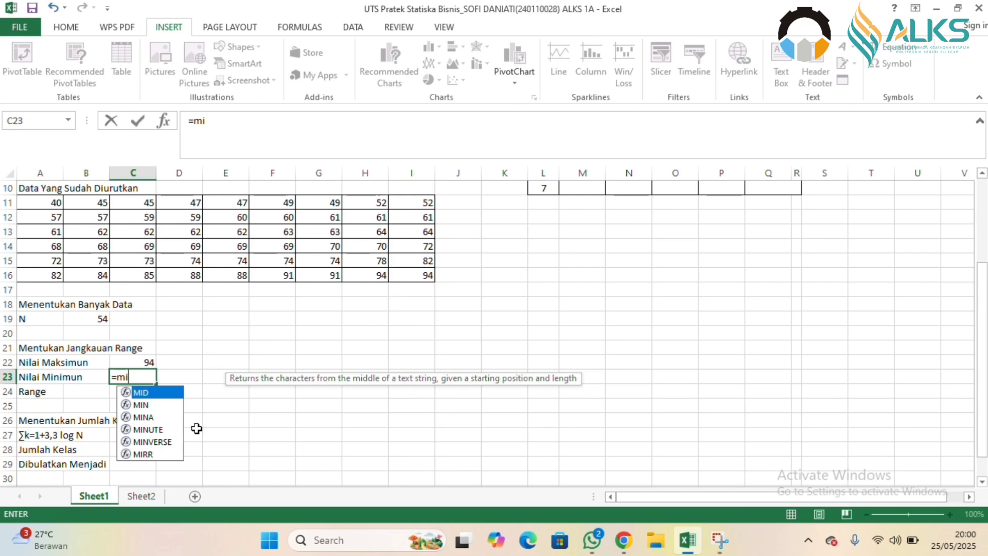
left_click(140, 405)
double_click(140, 405)
left_click_drag(48, 202, 394, 306)
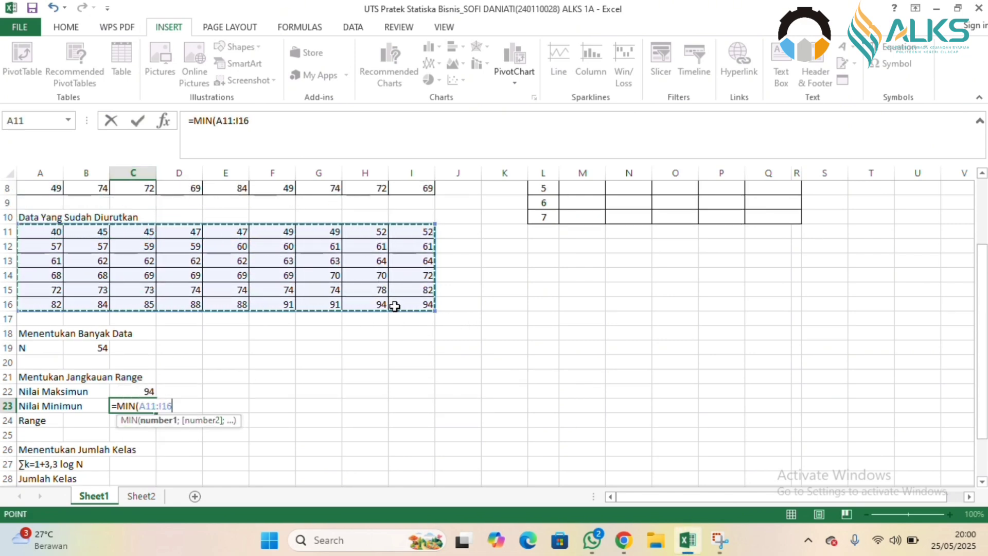
type(")")
key("Return")
Calculate the Range in C24 by subtracting the minimum from the maximum with =C22-C23.
type("=")
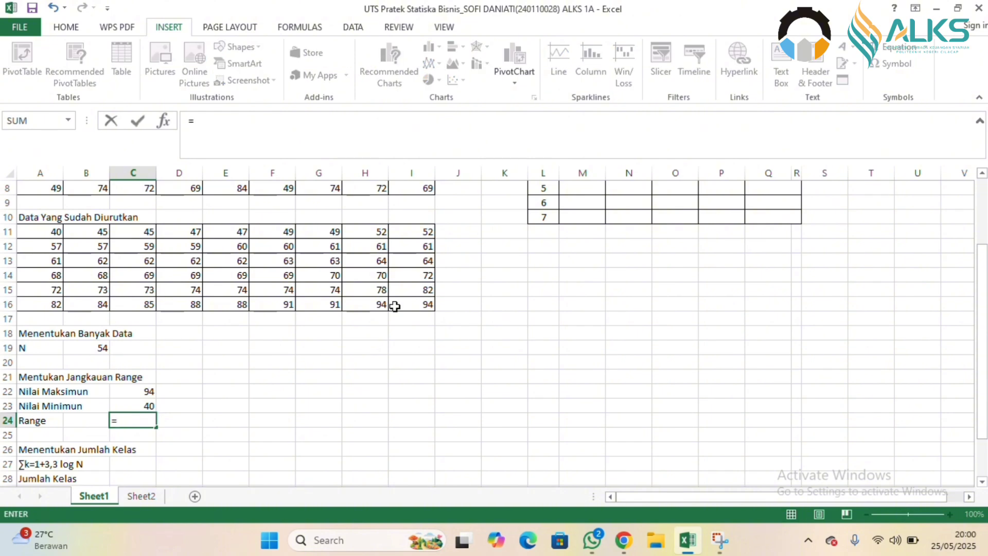
left_click(147, 392)
type("-")
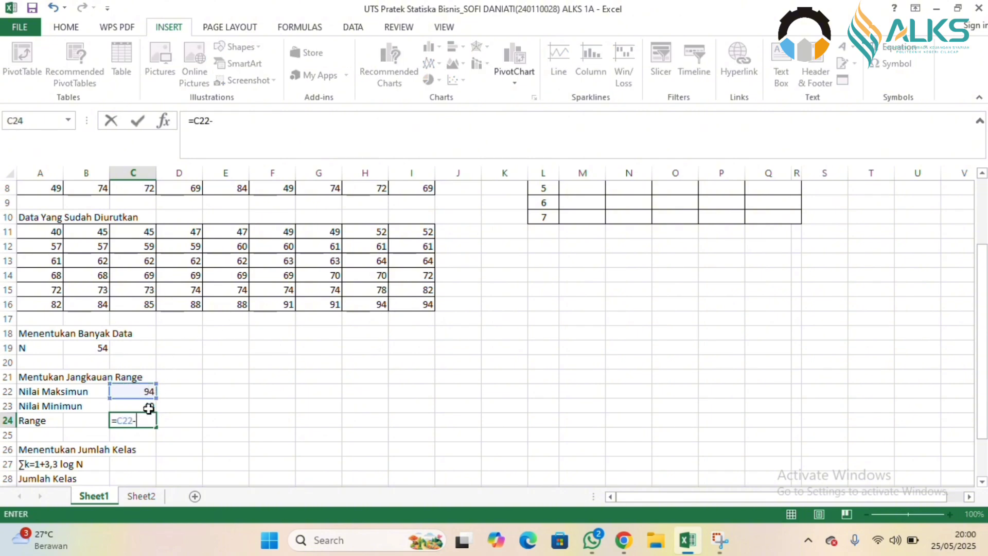
left_click(148, 408)
key("Return")
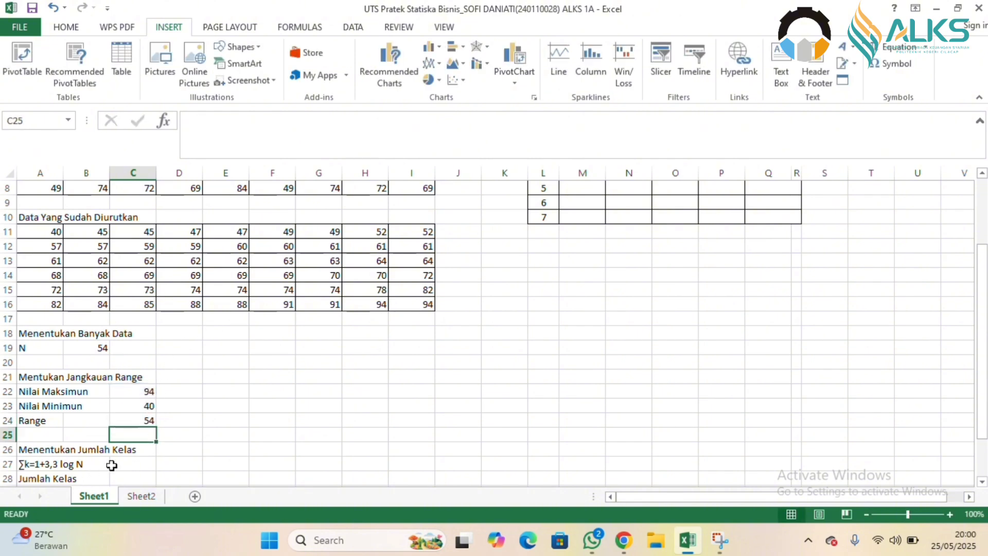
Calculate Jumlah Kelas in C28 with the formula =1+3,3*LOG(B19).
scroll(972, 477, "down", 2)
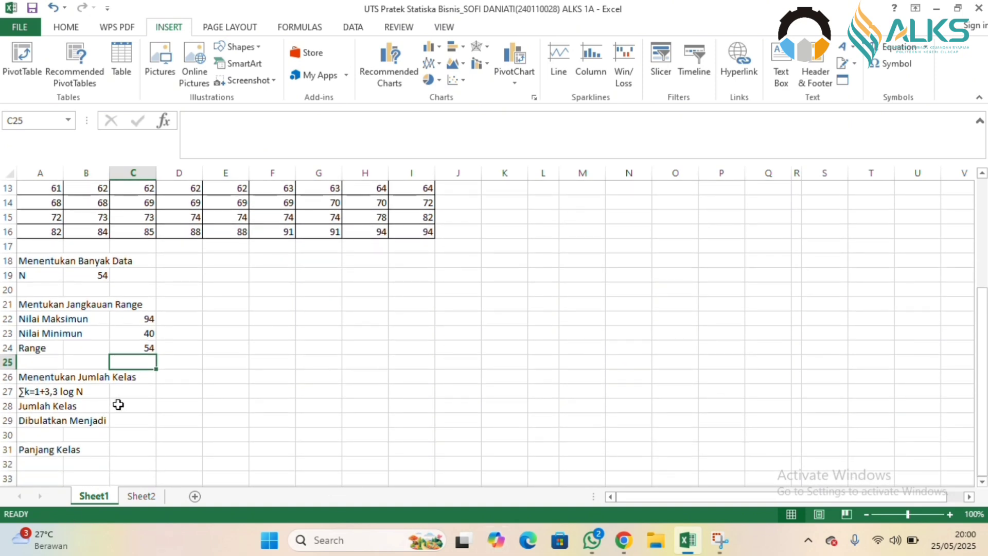
left_click(118, 405)
type("=1+3,3")
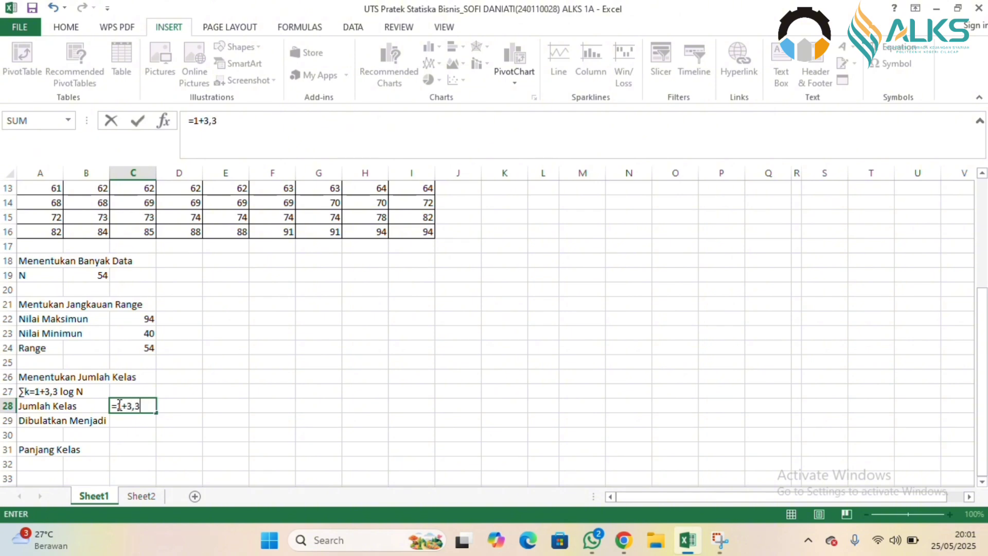
type("*lo")
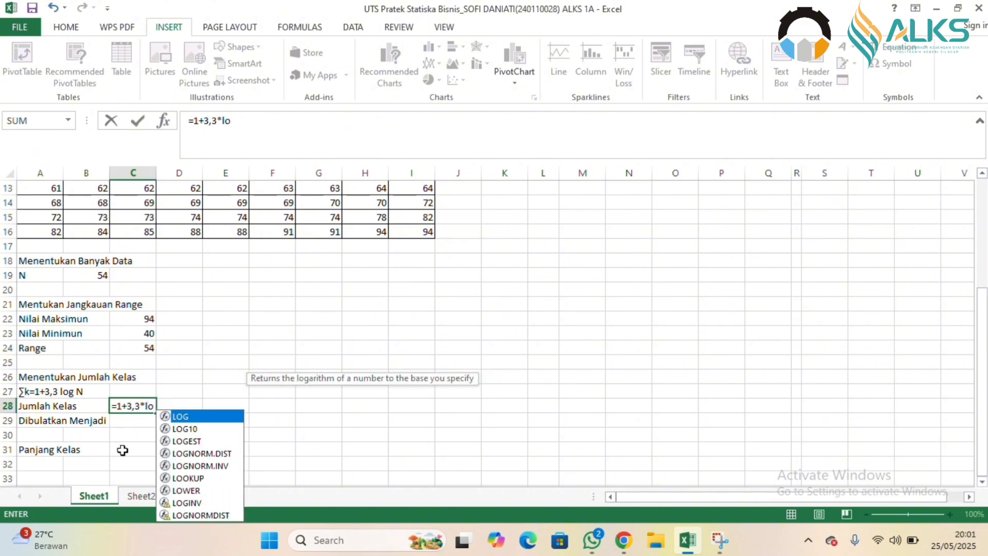
double_click(181, 417)
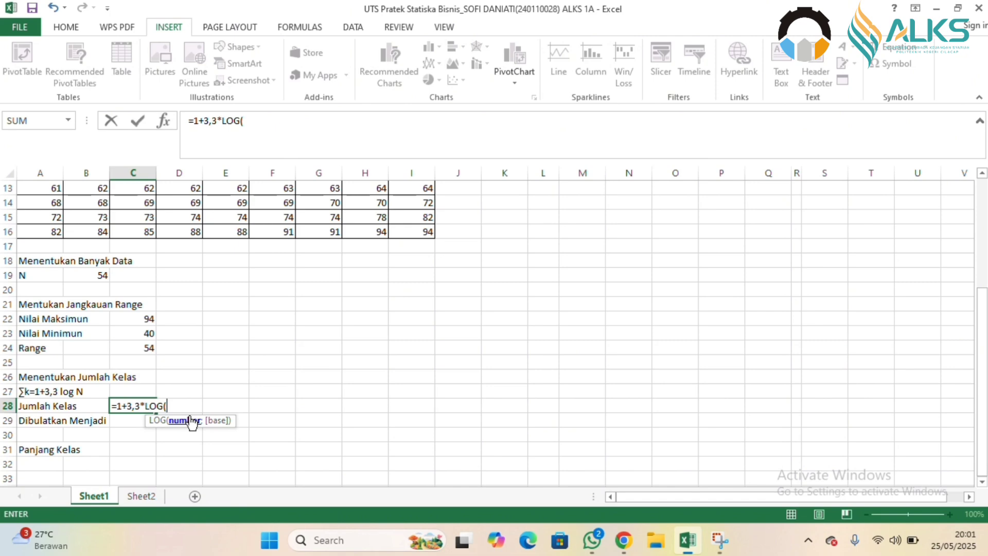
left_click(98, 275)
type(")")
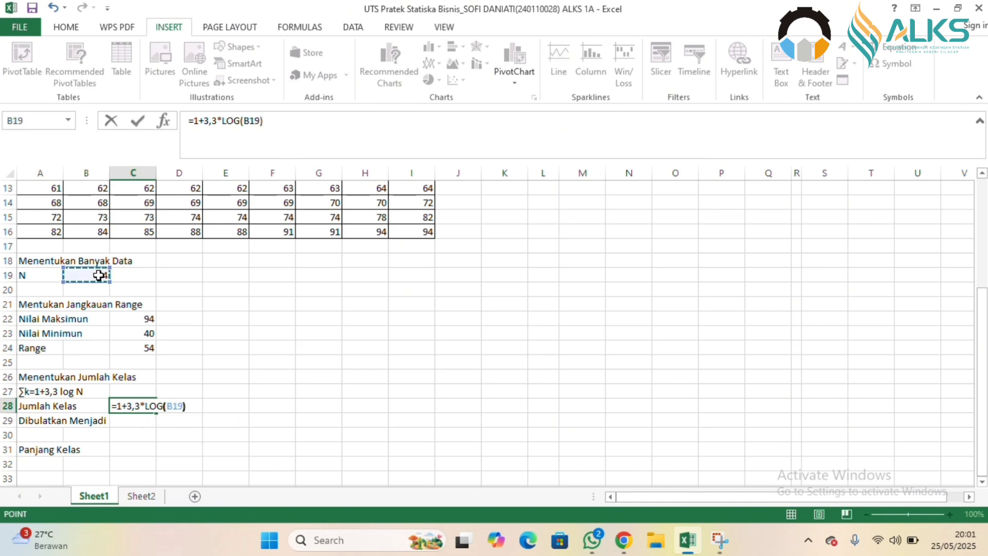
key("Return")
Round Jumlah Kelas up to a whole number in C29 with =ROUNDUP(C28;0).
type("=ro")
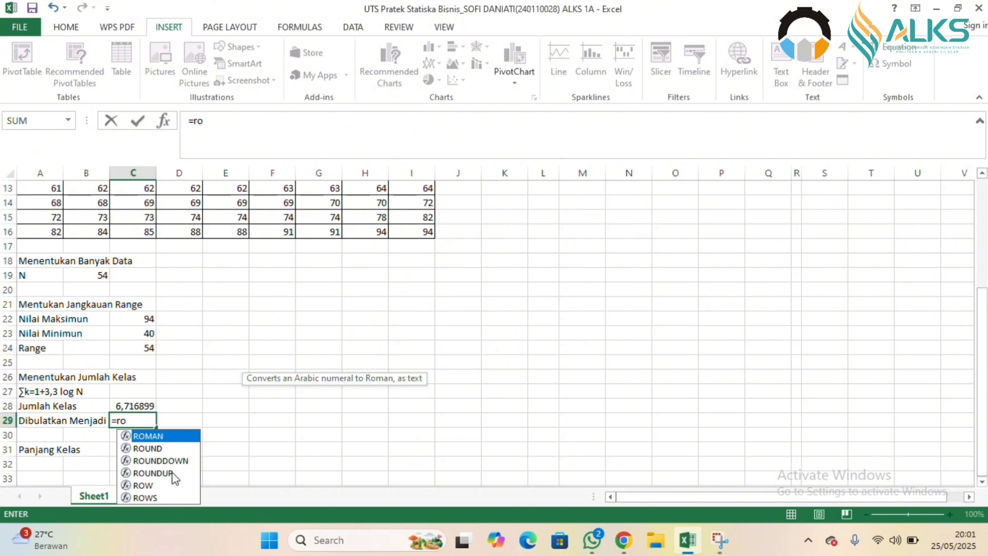
double_click(153, 473)
left_click(135, 407)
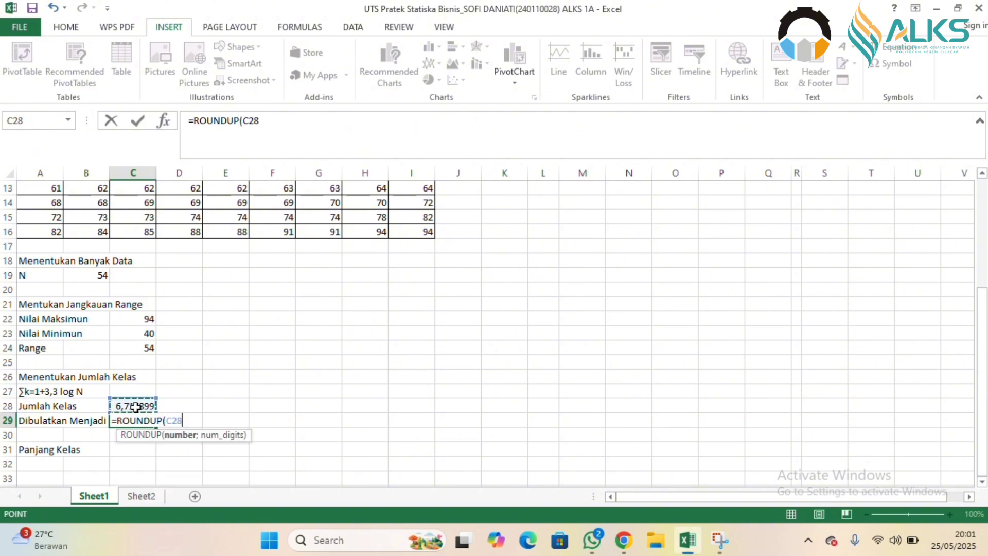
type(":")
type(";0")
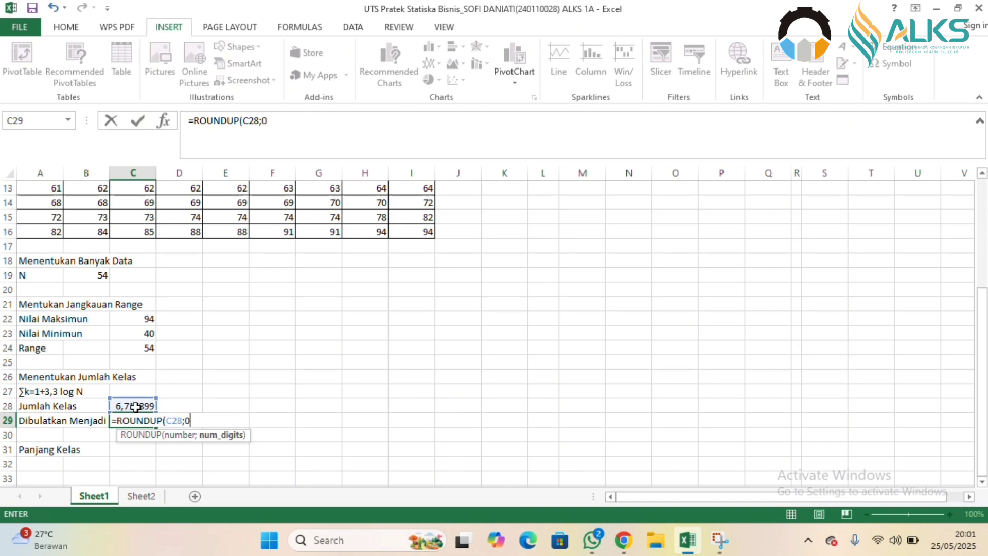
type(")")
key("Return")
Calculate Panjang Kelas in C31 by dividing the range by the rounded class count with =C24/C29.
left_click(137, 449)
type("=")
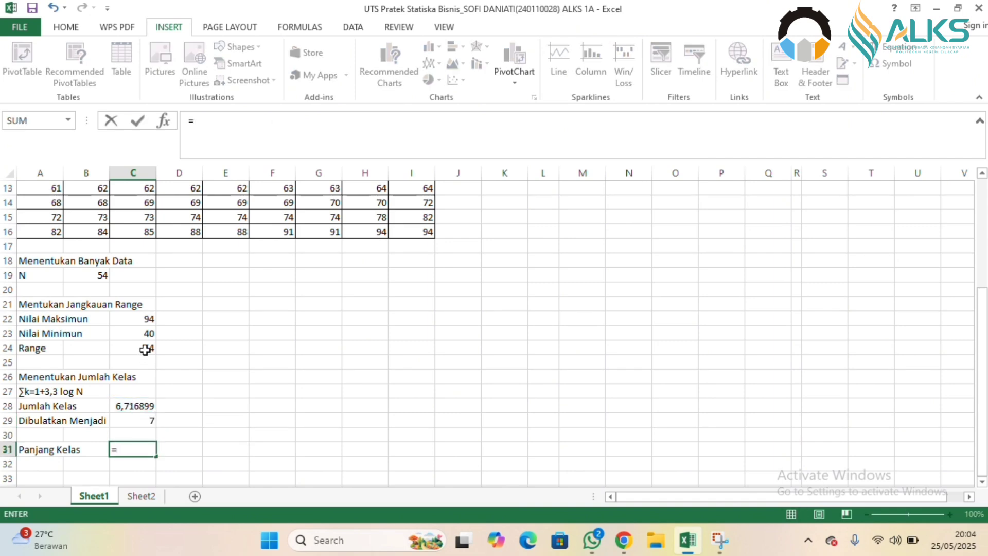
left_click(143, 349)
type("/")
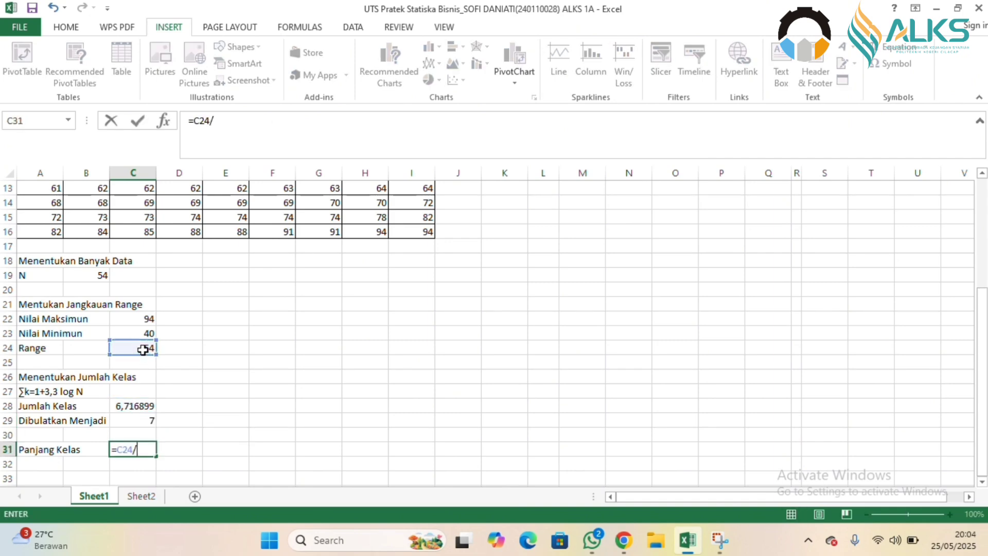
left_click(147, 420)
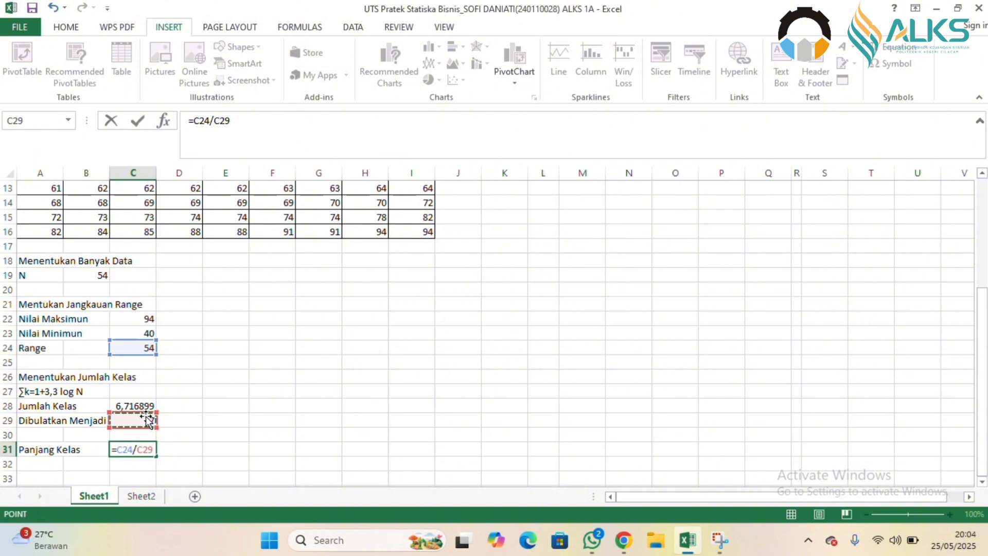
key("Return")
Round Panjang Kelas up to a whole number in C32 with =ROUNDUP(C31;0).
type("=ro")
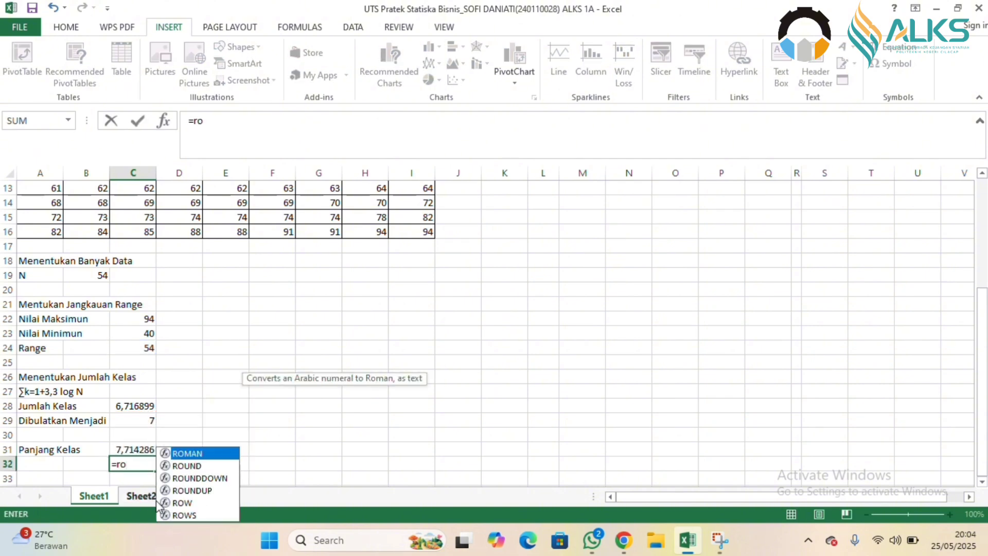
double_click(208, 490)
left_click(133, 450)
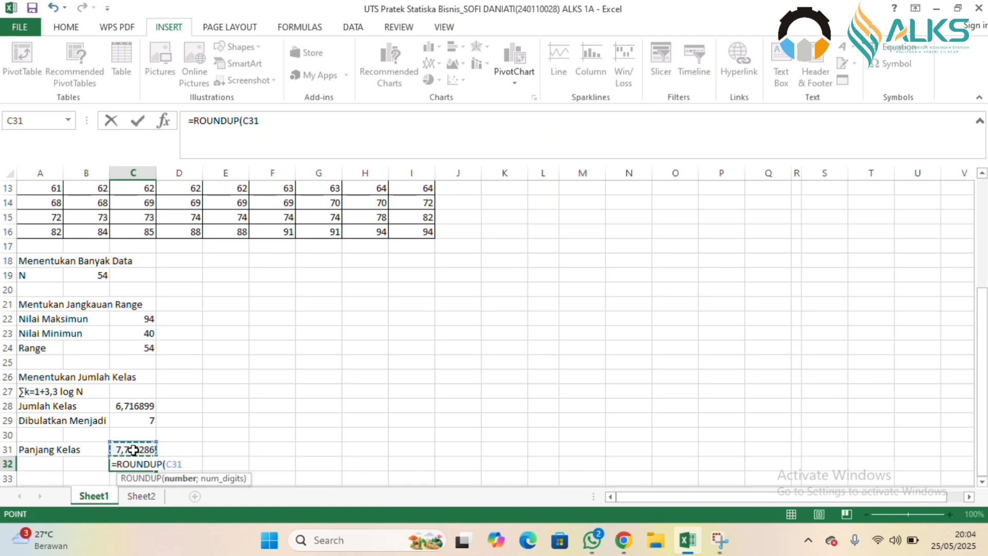
type(";0")
key("Return")
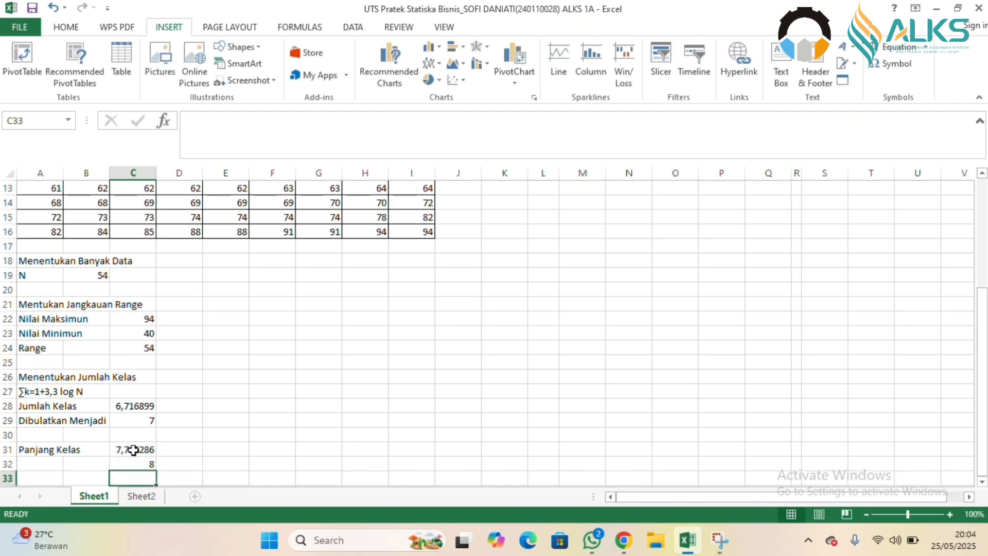
Set the lower limit of the first class interval in M4 to the minimum value with =C23.
scroll(134, 450, "up", 4)
left_click(592, 230)
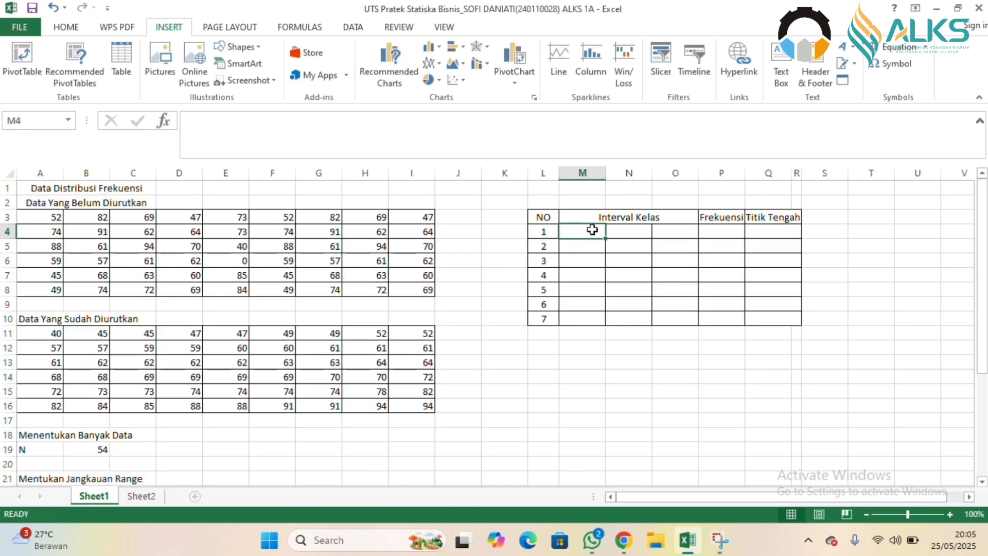
type("=")
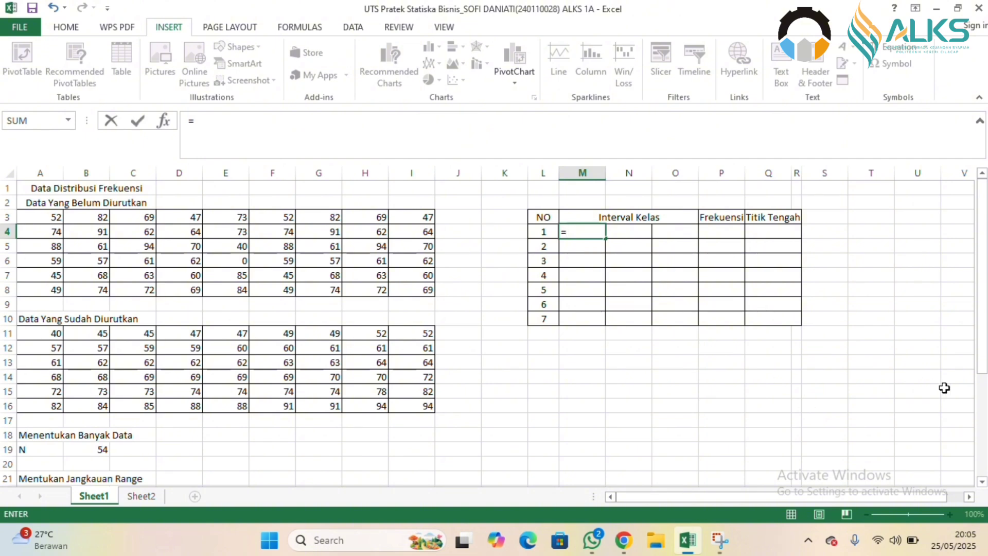
scroll(943, 385, "down", 7)
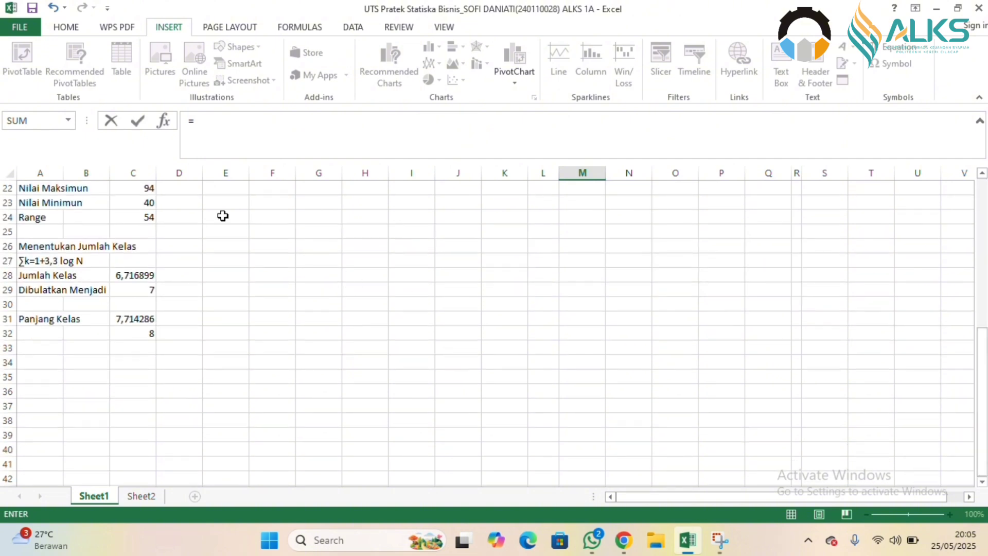
left_click(146, 202)
scroll(944, 309, "up", 7)
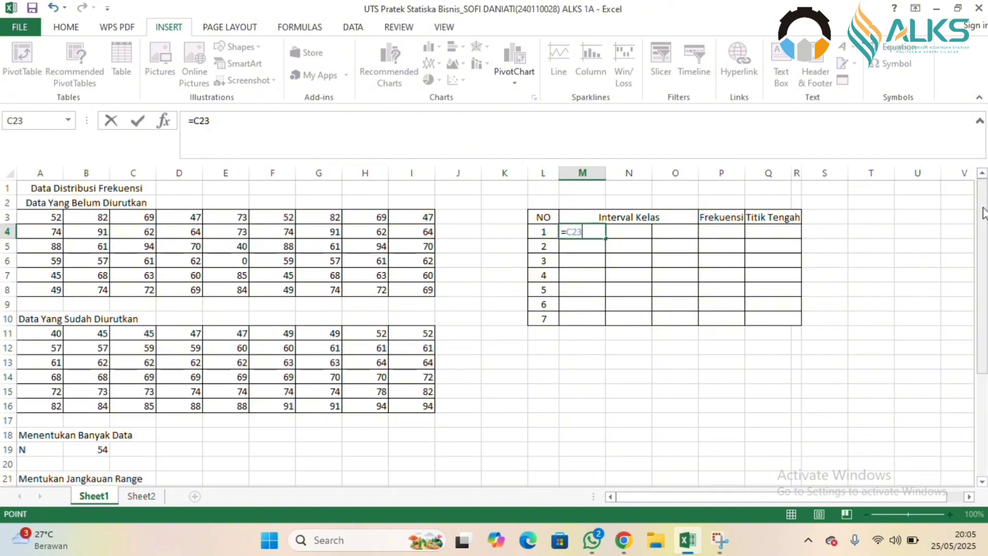
key("Return")
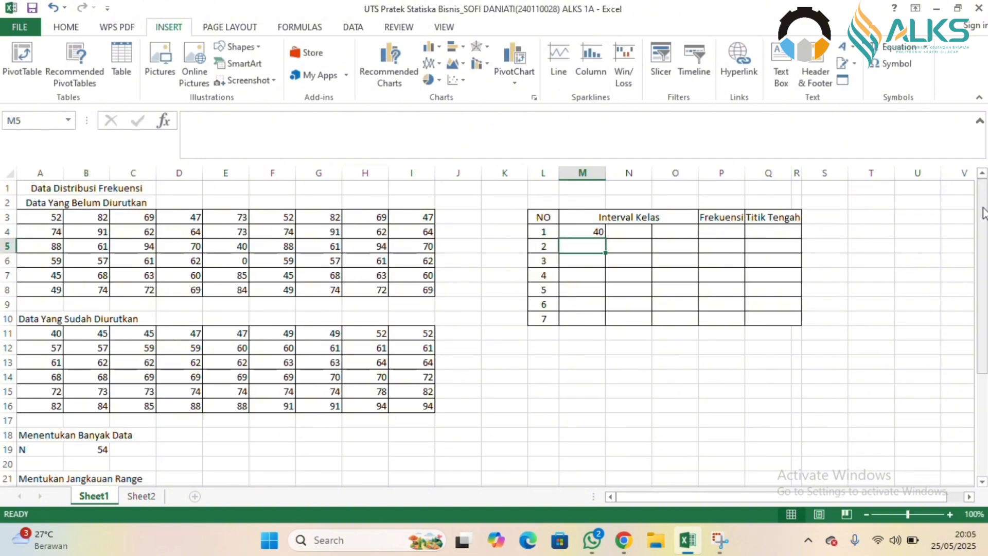
Calculate the upper limit of the first class interval in N4 with =M4+C32-1.
left_click(628, 229)
type("=")
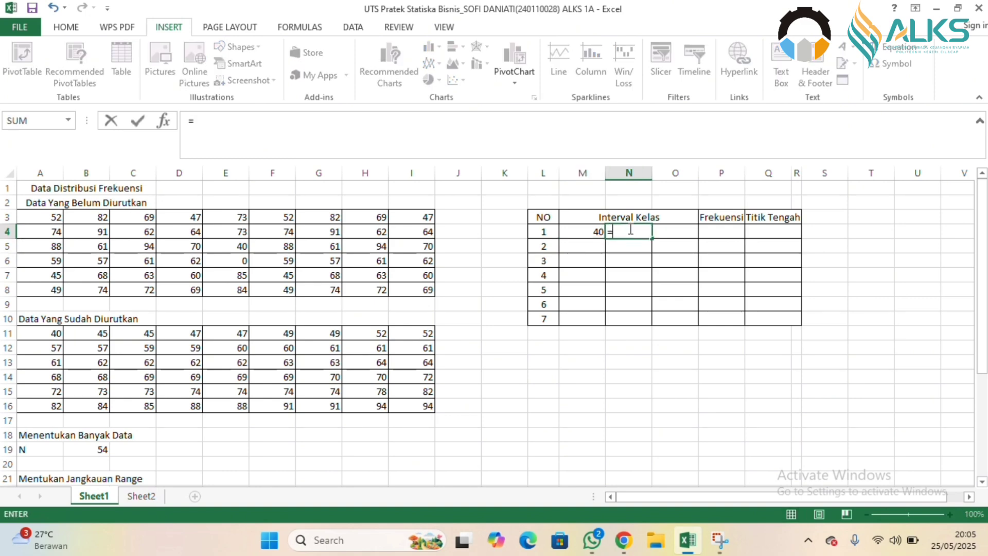
left_click(586, 232)
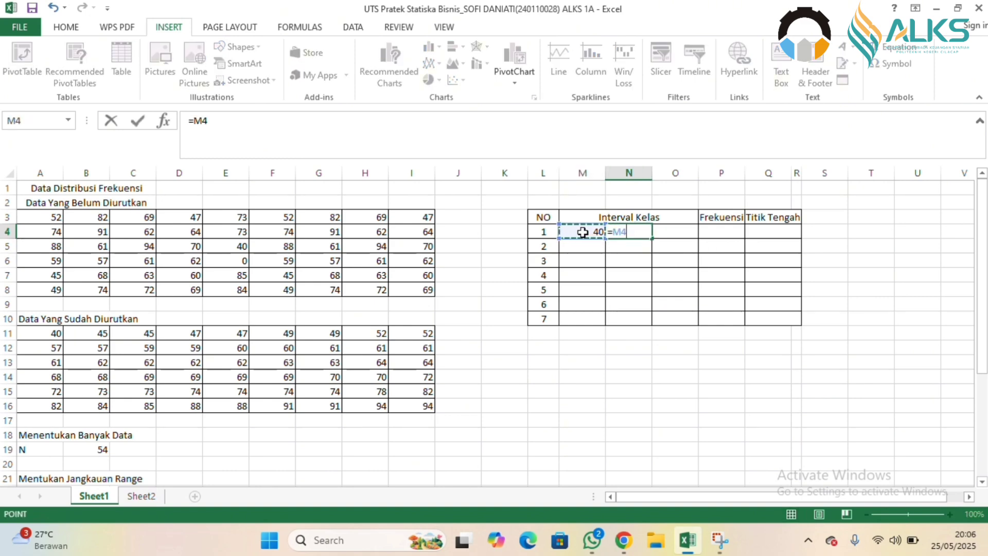
type("+")
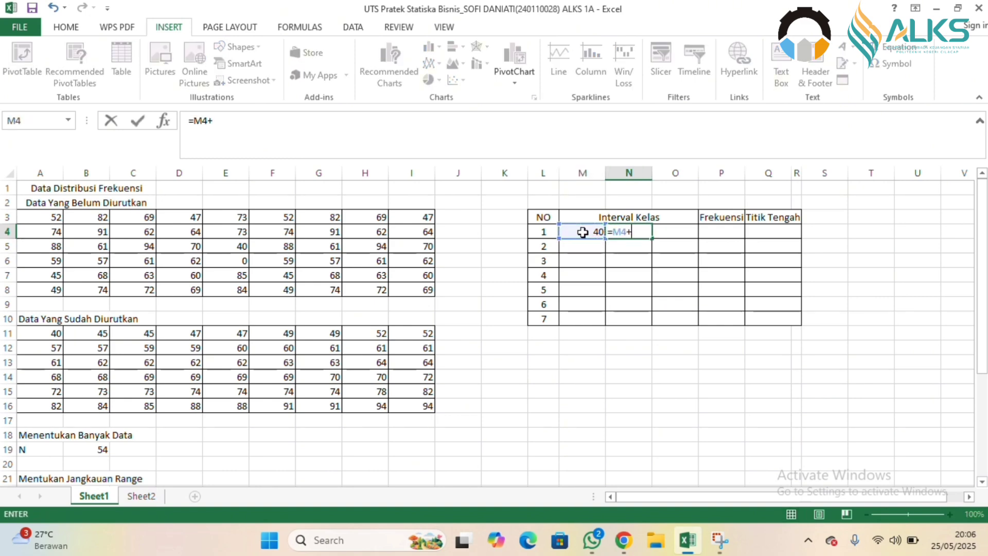
left_click(981, 399)
left_click(157, 333)
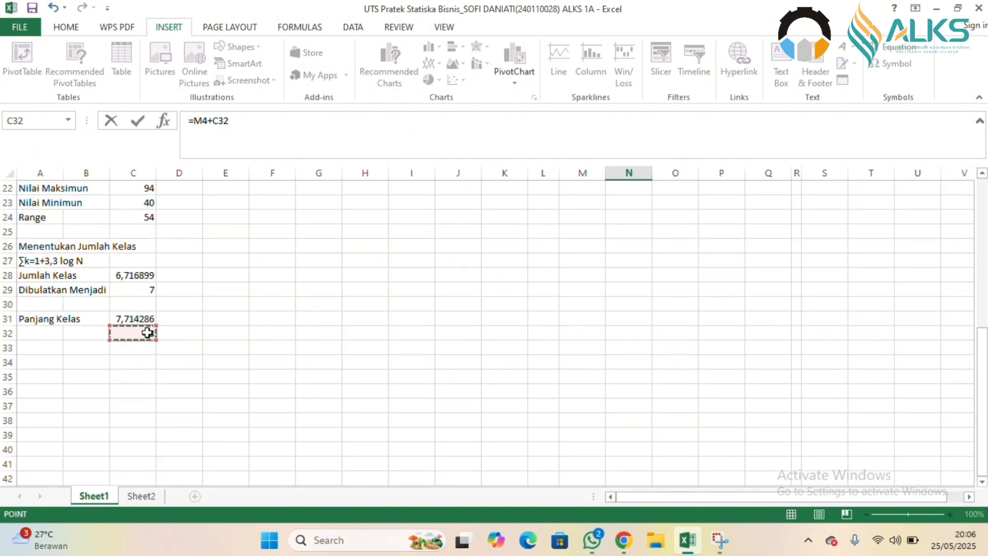
left_click(981, 229)
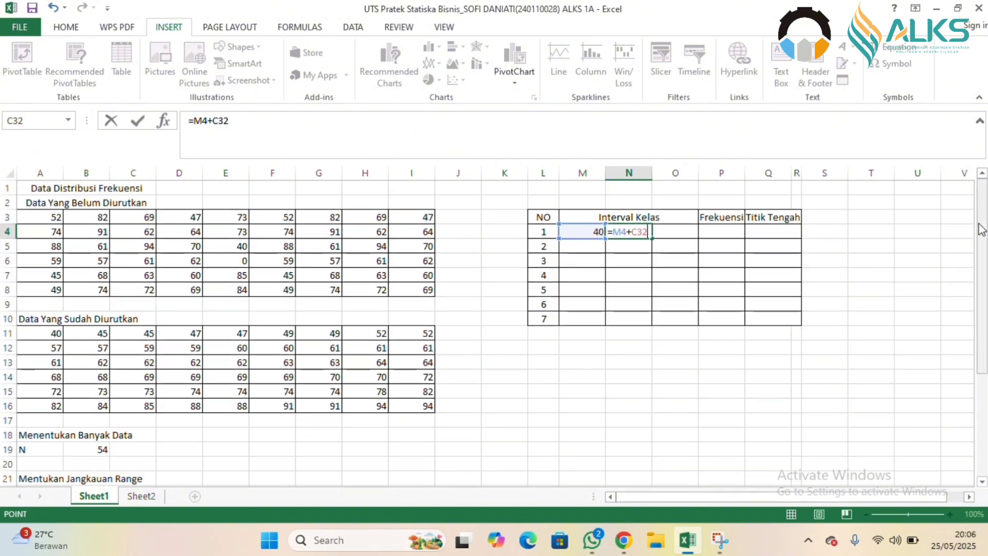
type("-1")
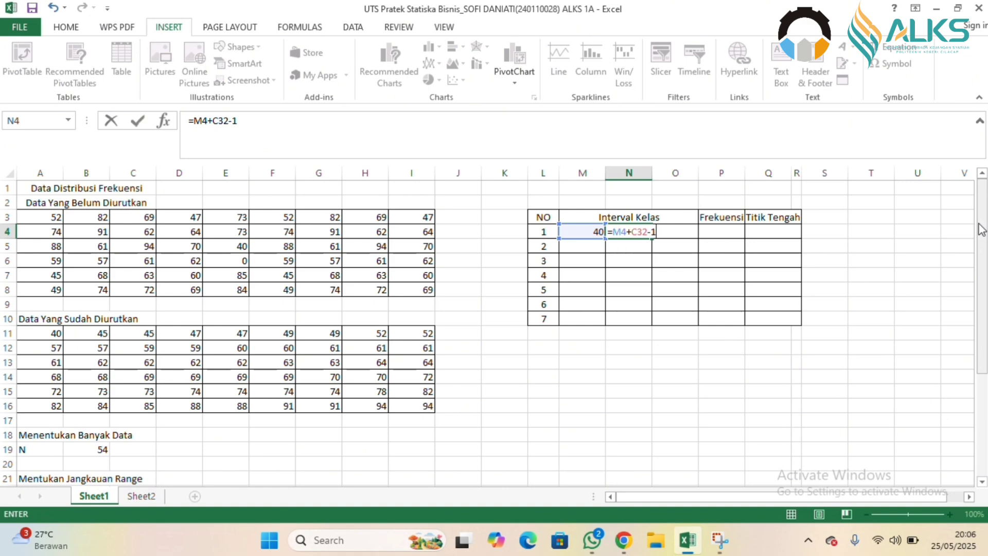
key("Return")
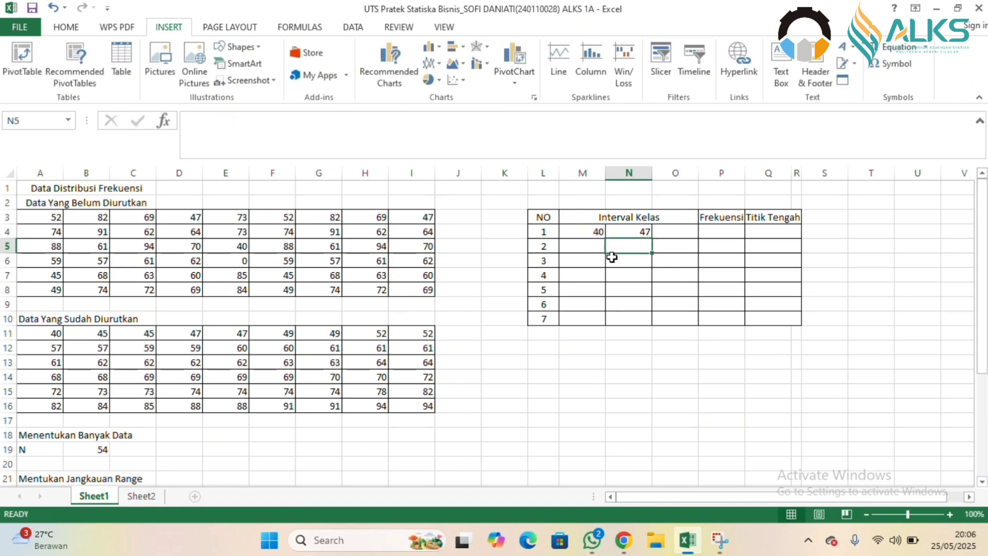
Calculate the lower limit of the second class interval in M5 with =N4+1.
left_click(580, 249)
type("=")
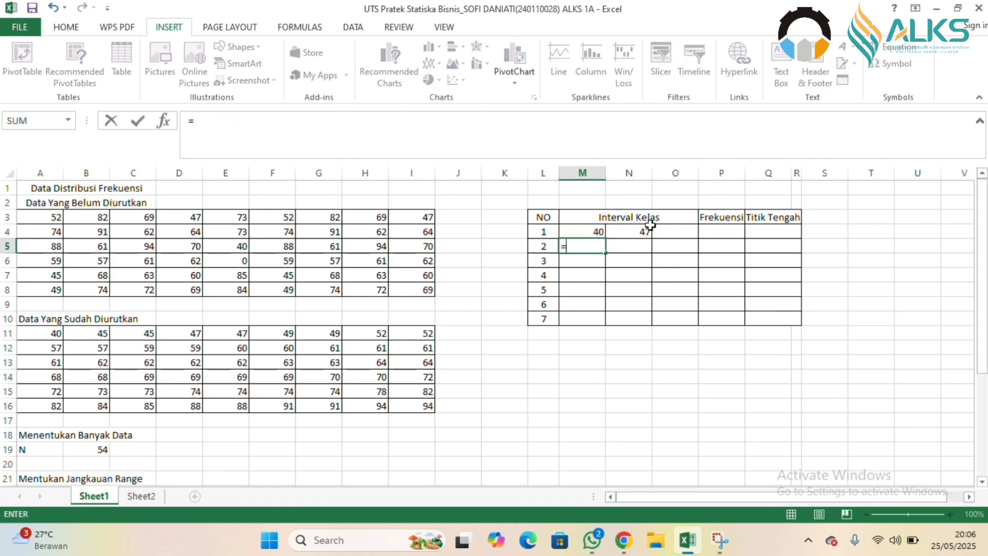
left_click(643, 230)
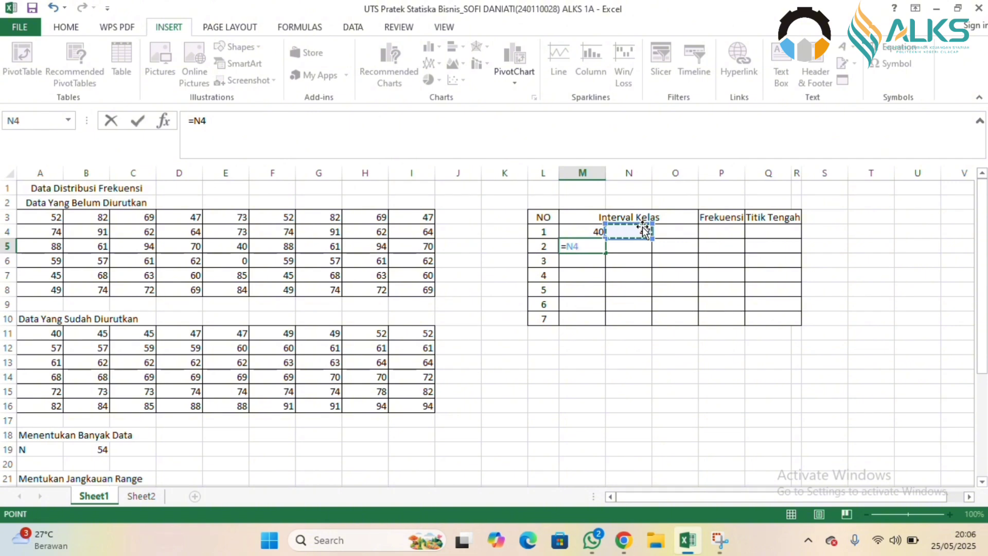
type("+1")
key("Return")
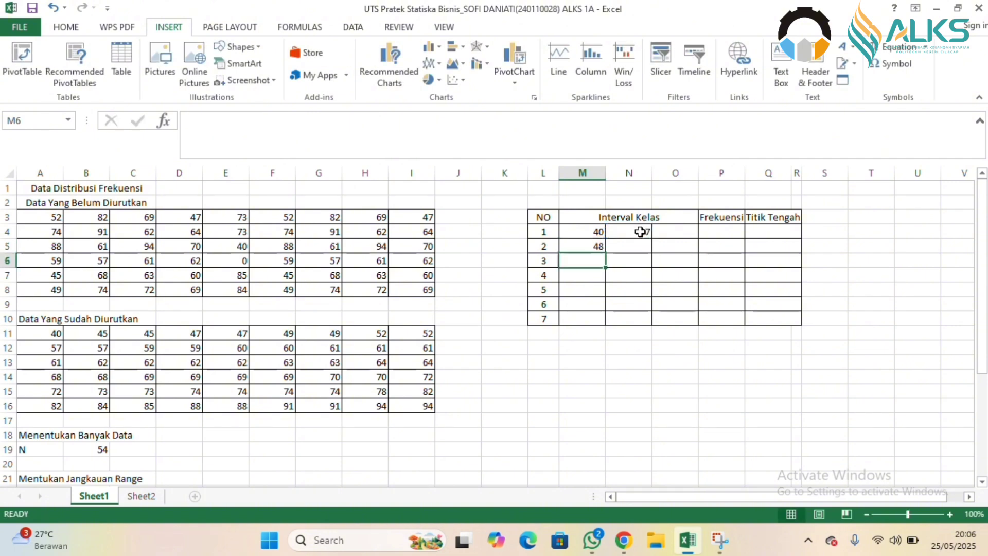
Calculate the upper limit of the second class interval in N5 with =M5+C32-1.
left_click(638, 251)
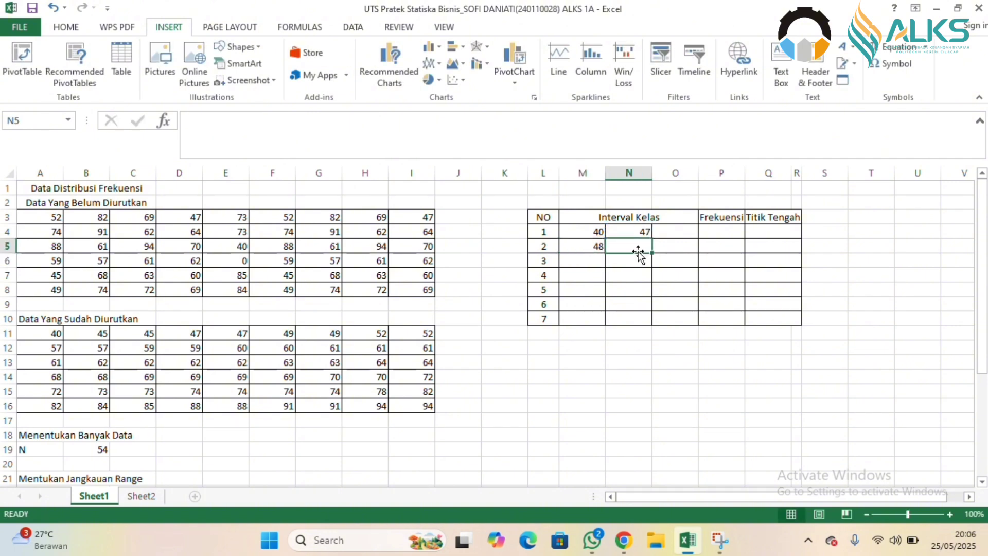
type("=")
left_click(581, 244)
type("+")
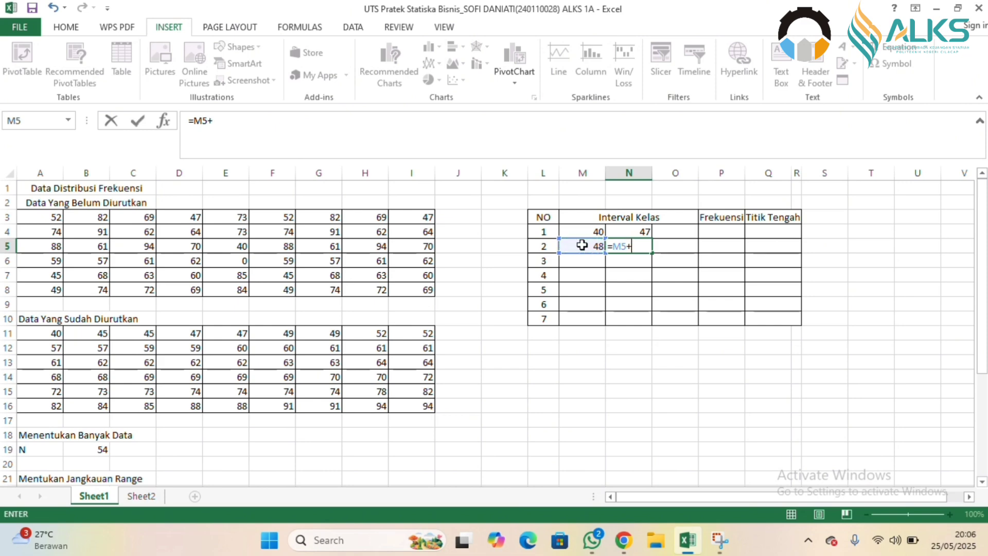
left_click(979, 393)
left_click(132, 332)
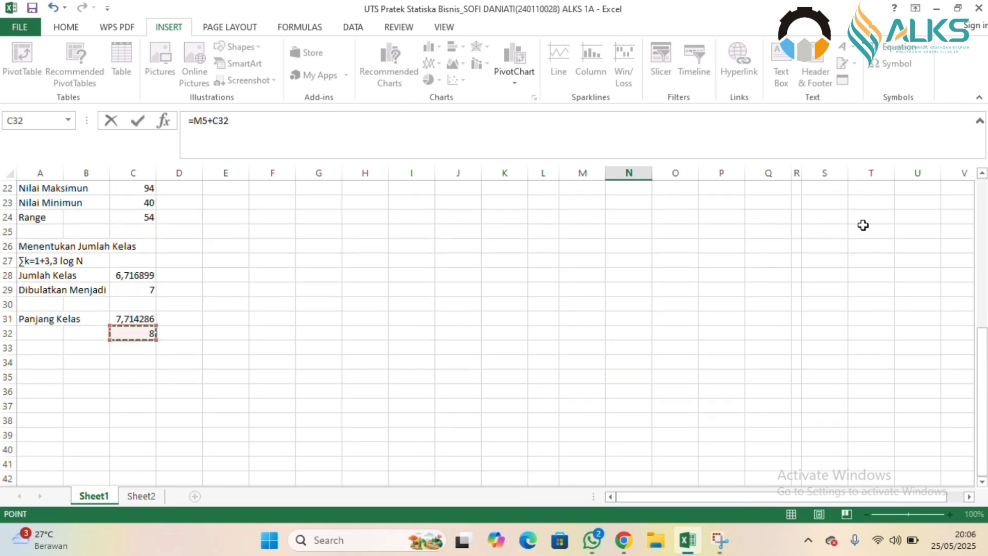
left_click(982, 202)
type("_")
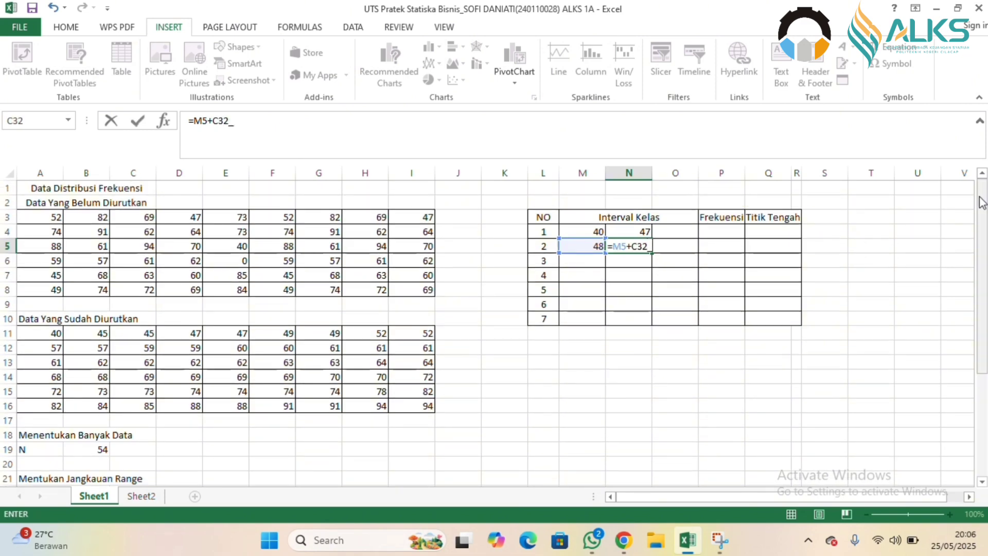
key("Return")
Calculate the lower limit of the third class interval in M6 with =N5+1.
left_click(586, 257)
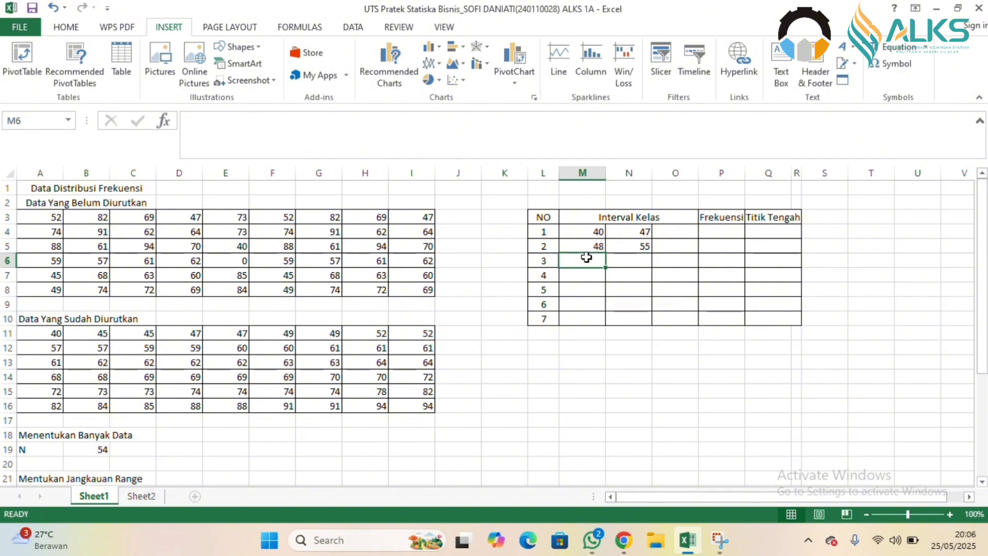
type("=")
left_click(628, 246)
type("+1")
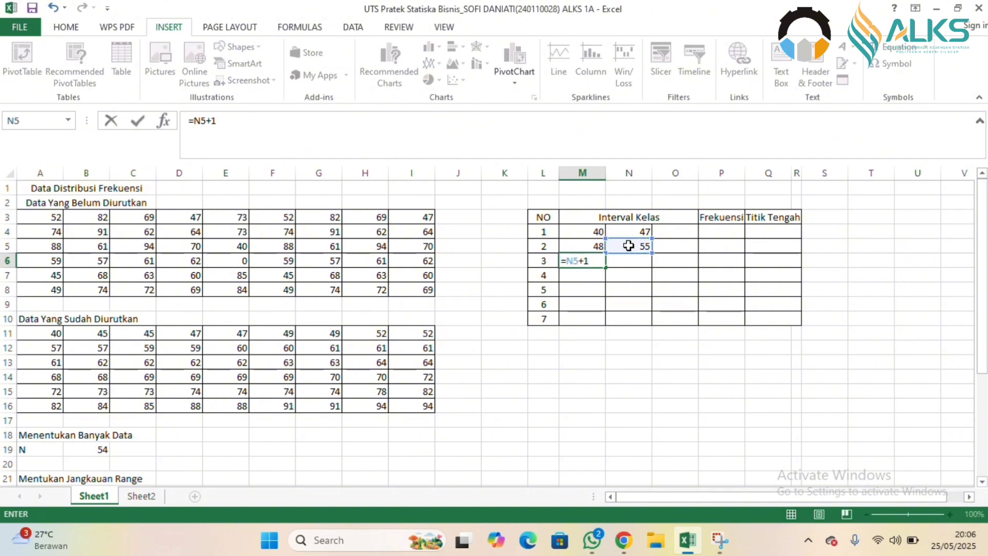
key("Return")
Calculate the upper limit of the third class interval in N6 with =M6+C32-1.
left_click(629, 260)
type("=")
left_click(579, 261)
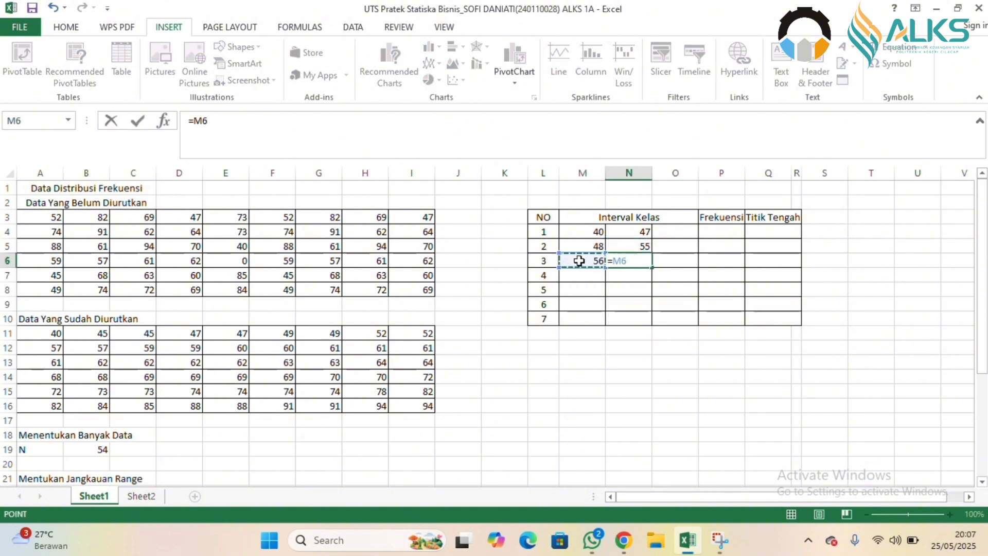
type("+")
scroll(626, 307, "down", 7)
left_click(132, 333)
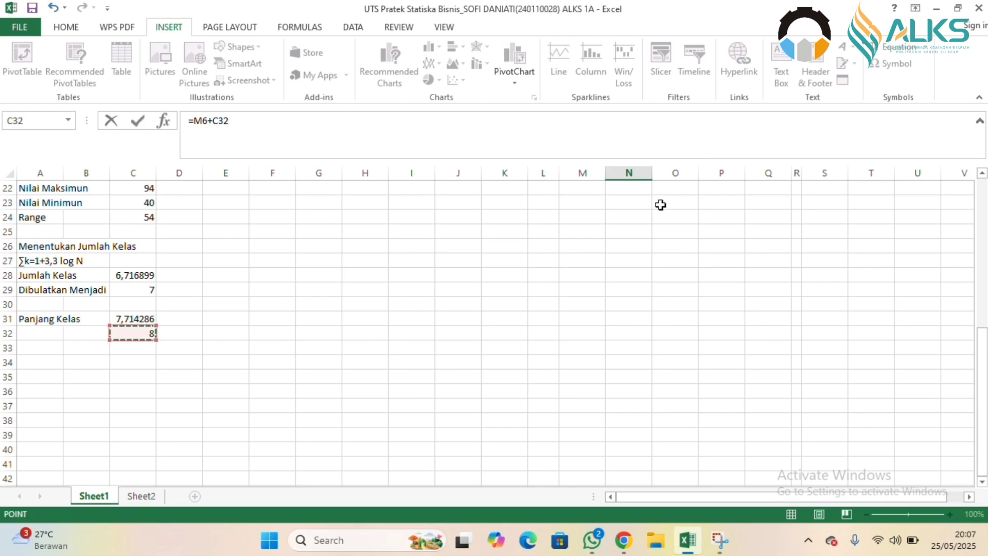
left_click(982, 206)
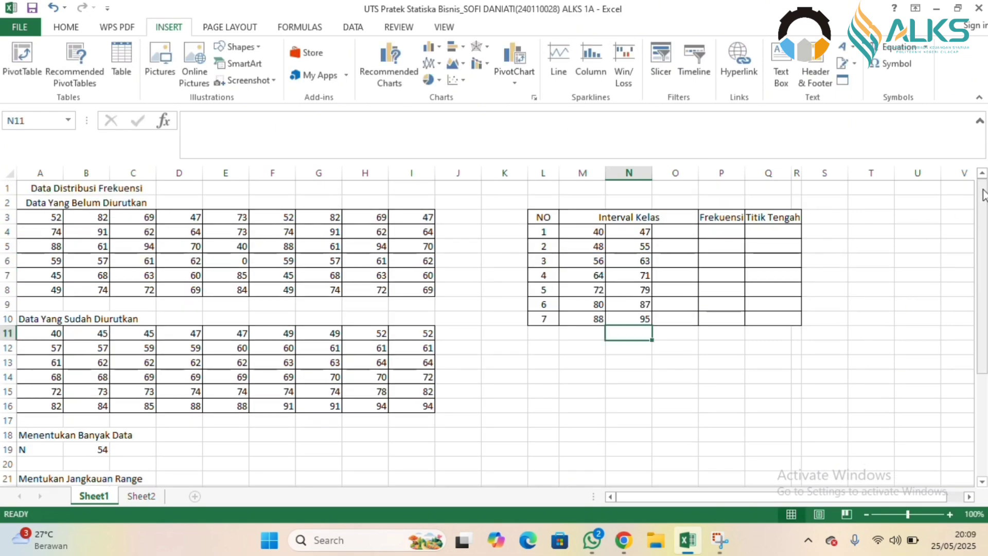
Combine the first class limits in O4 with =CONCATENATE(M4;"-";N4) and fill the formula down to O10.
left_click(670, 234)
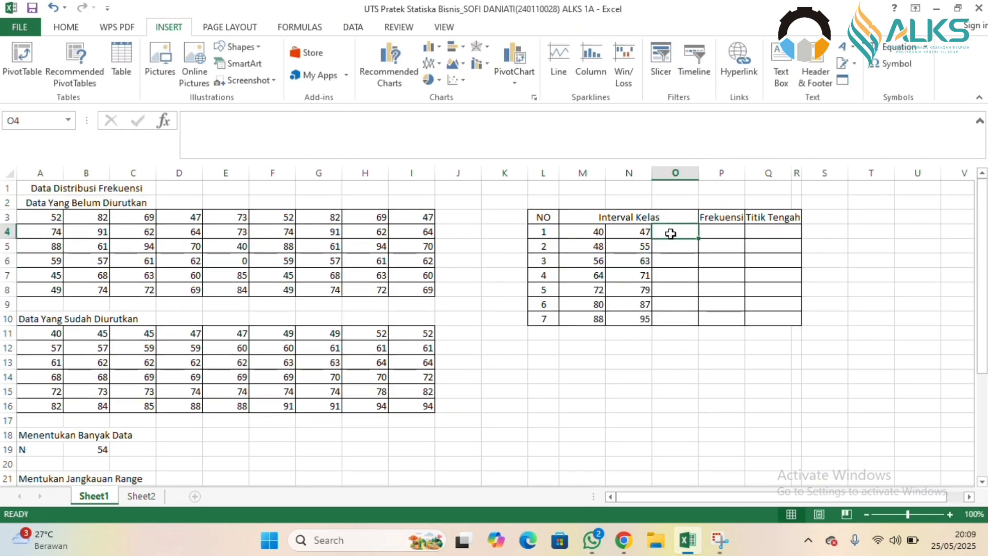
type("=con")
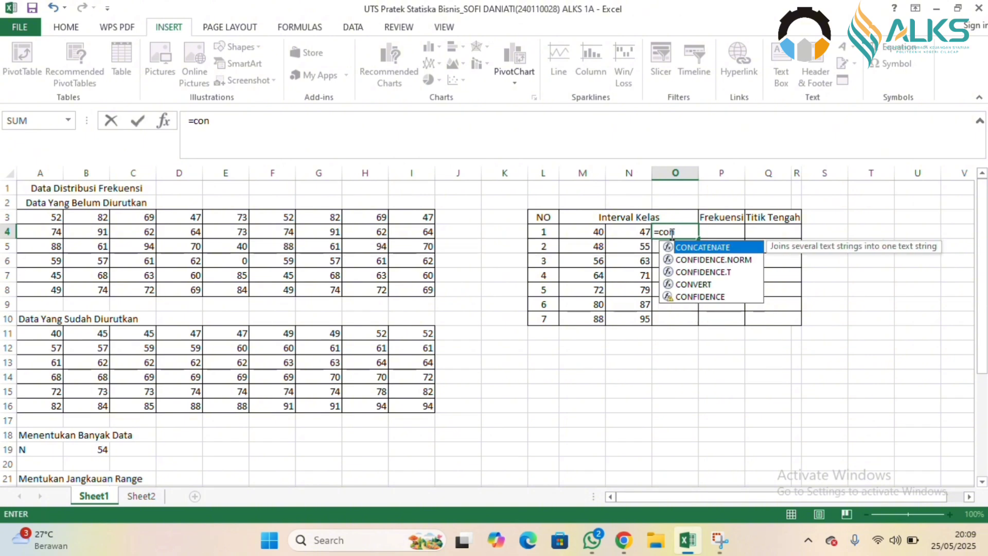
double_click(692, 247)
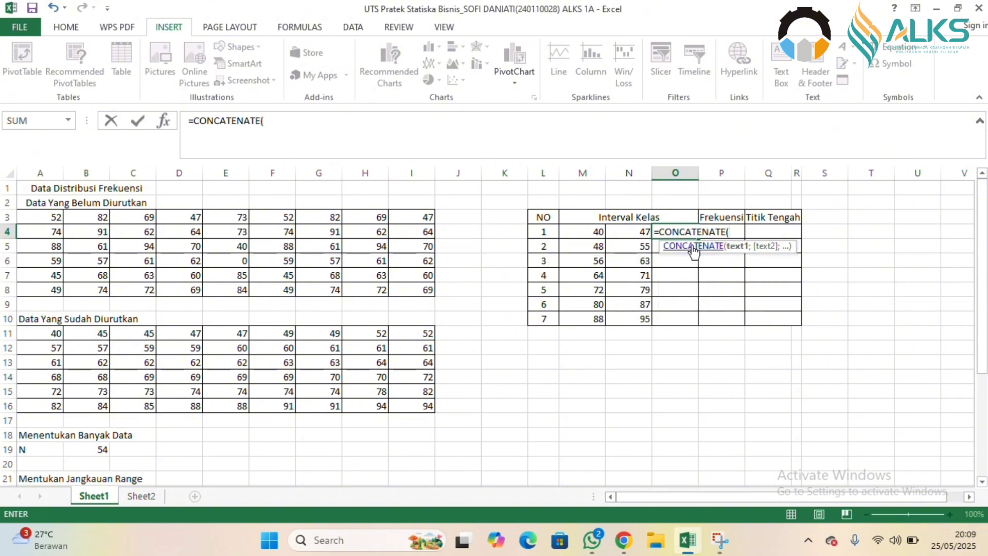
left_click(588, 231)
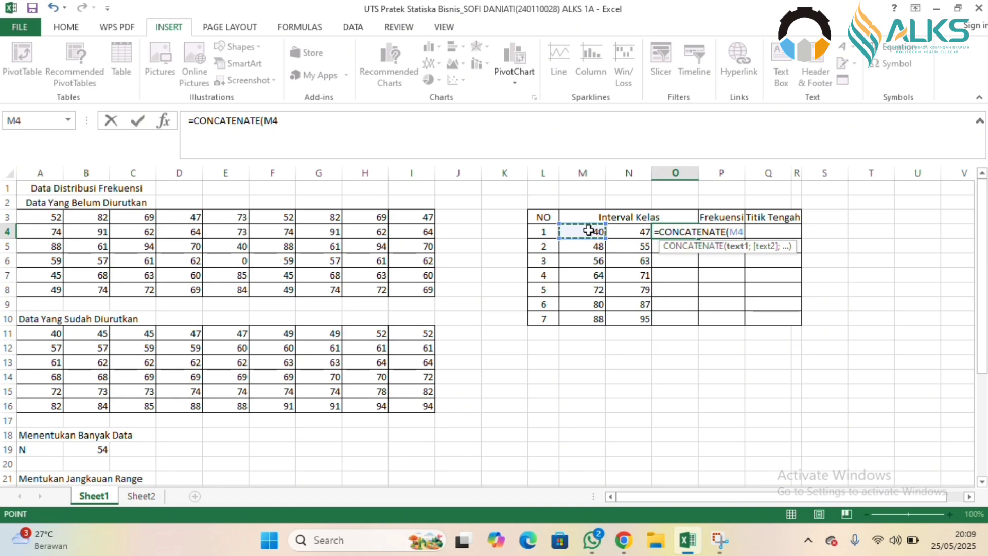
type(";\"-")
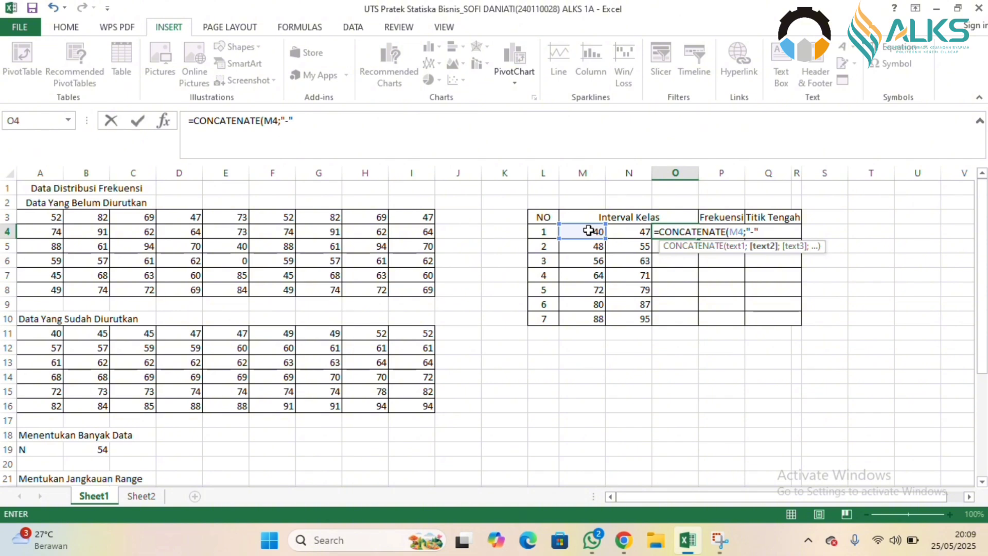
type(";")
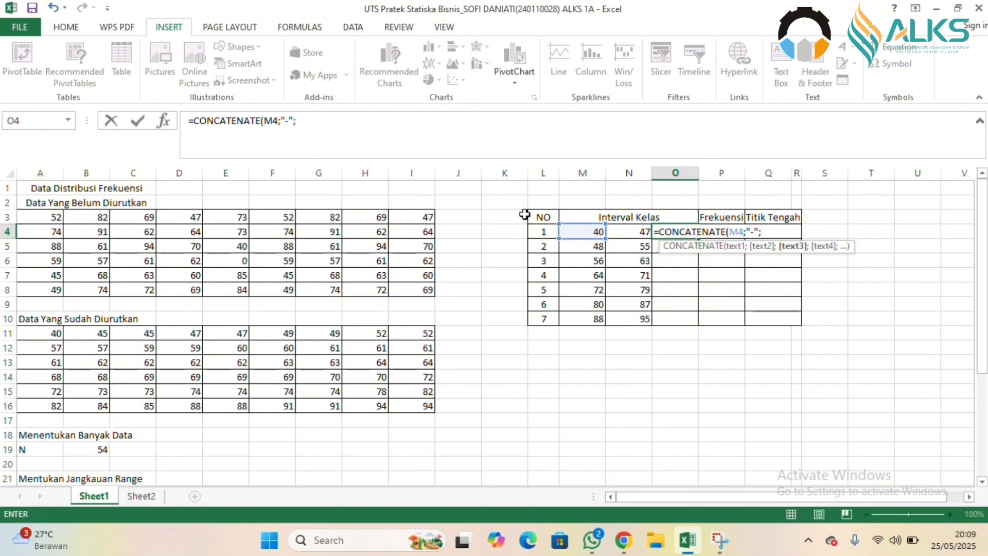
left_click(630, 228)
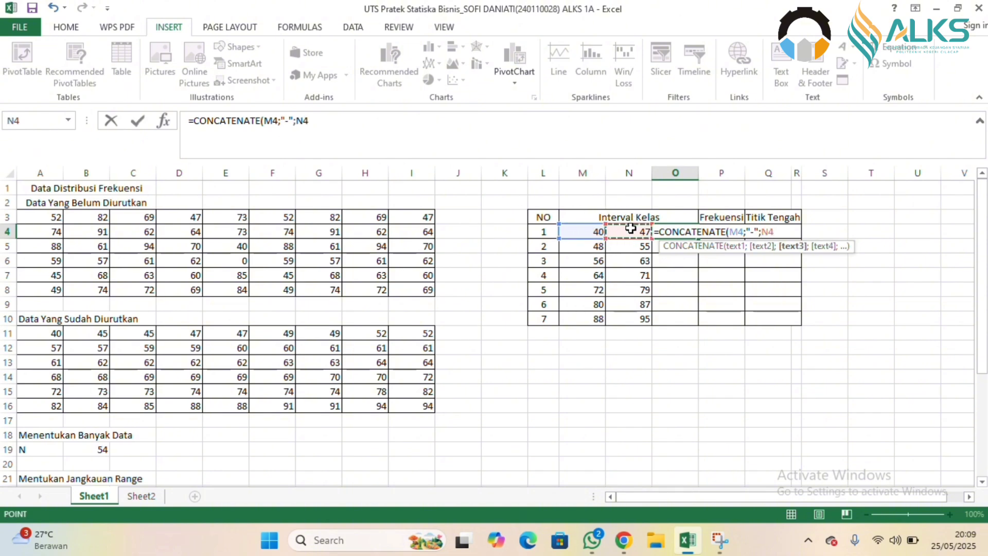
type(")")
key("Return")
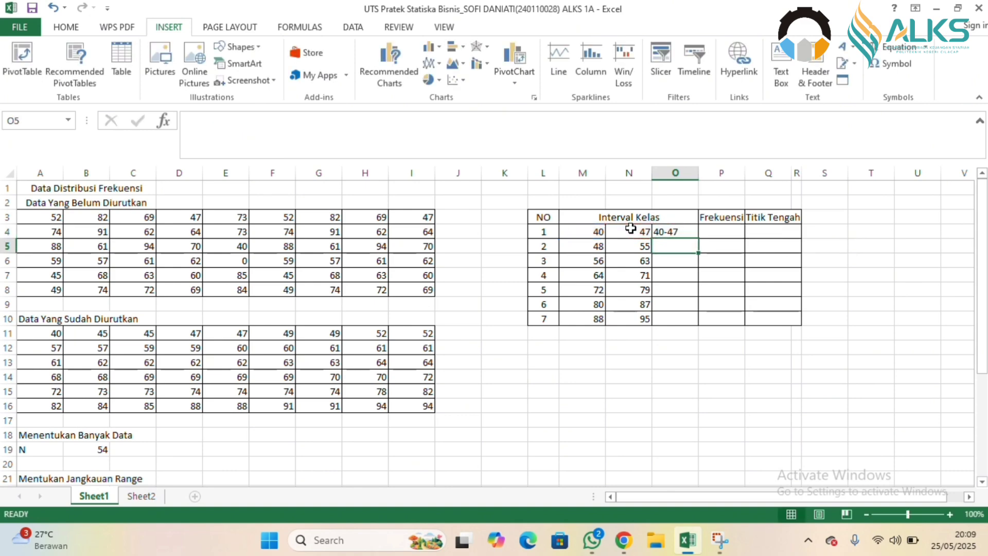
left_click(688, 233)
left_click_drag(698, 238, 690, 320)
Calculate the Frekuensi values of all seven classes in P4:P10 with =FREQUENCY($A$11:$I$16;$N$4:$N$10).
left_click(732, 234)
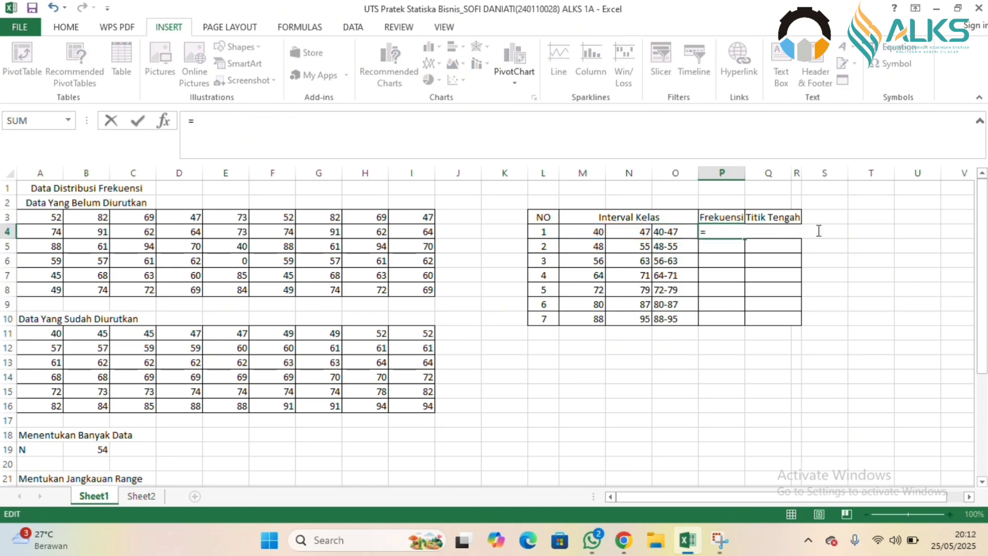
type("=FRE")
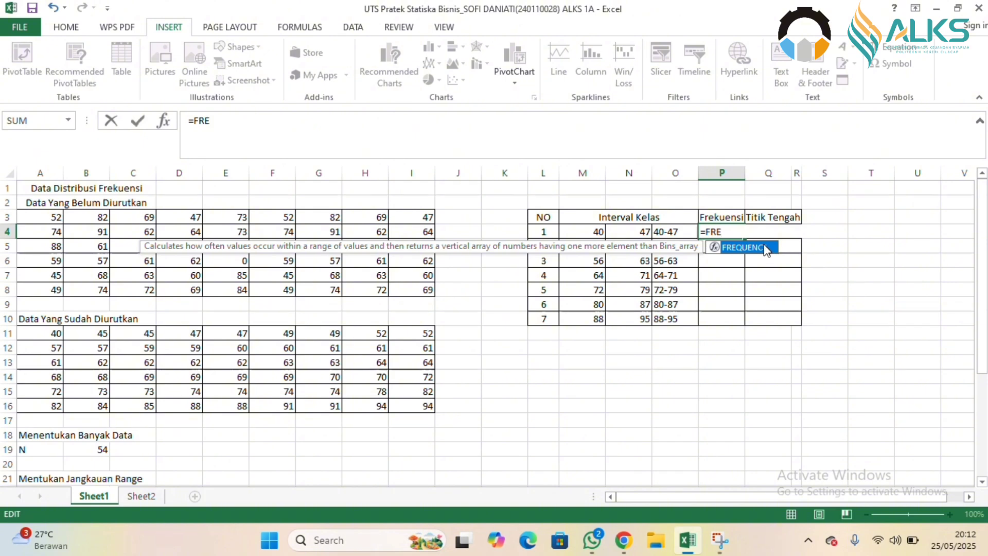
key("Tab")
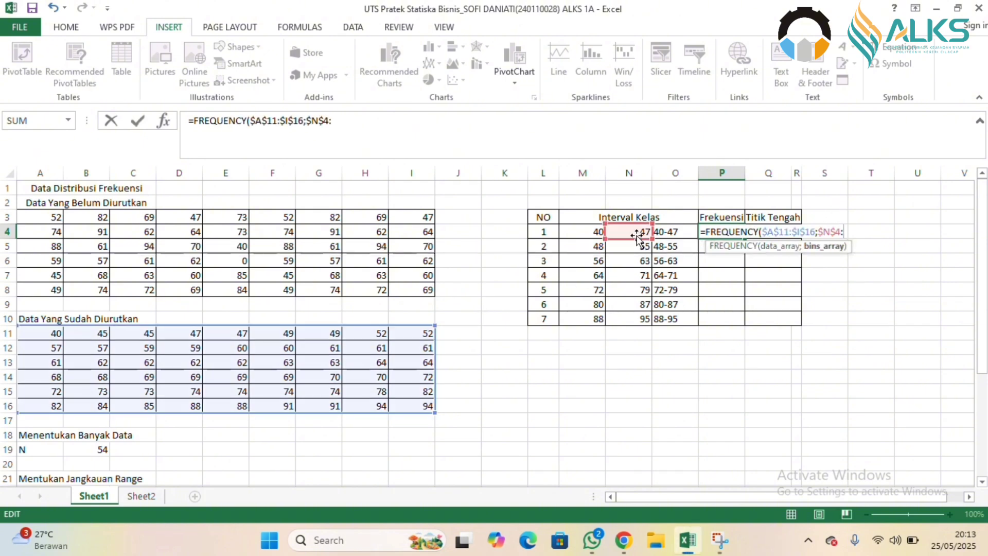
type(":$")
type("N$10)")
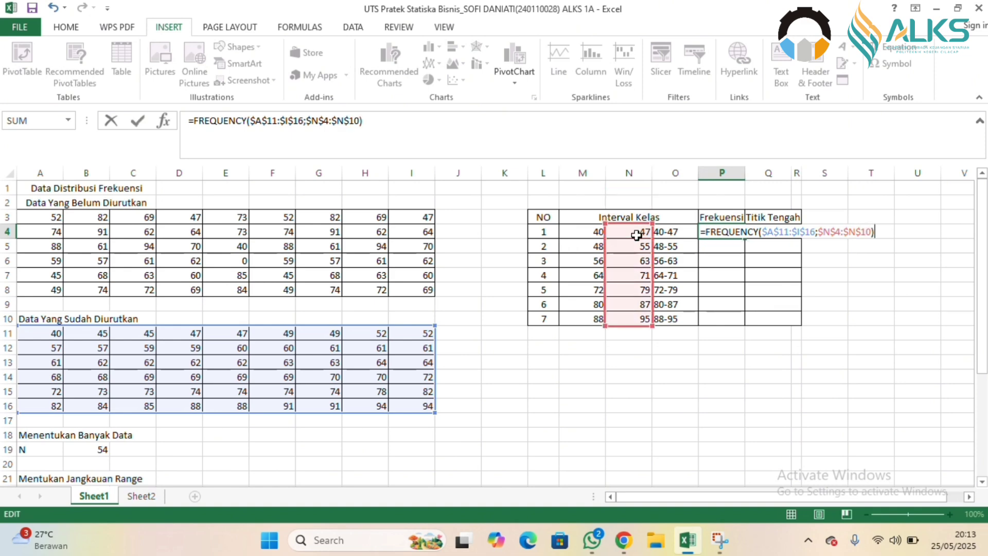
key("Return")
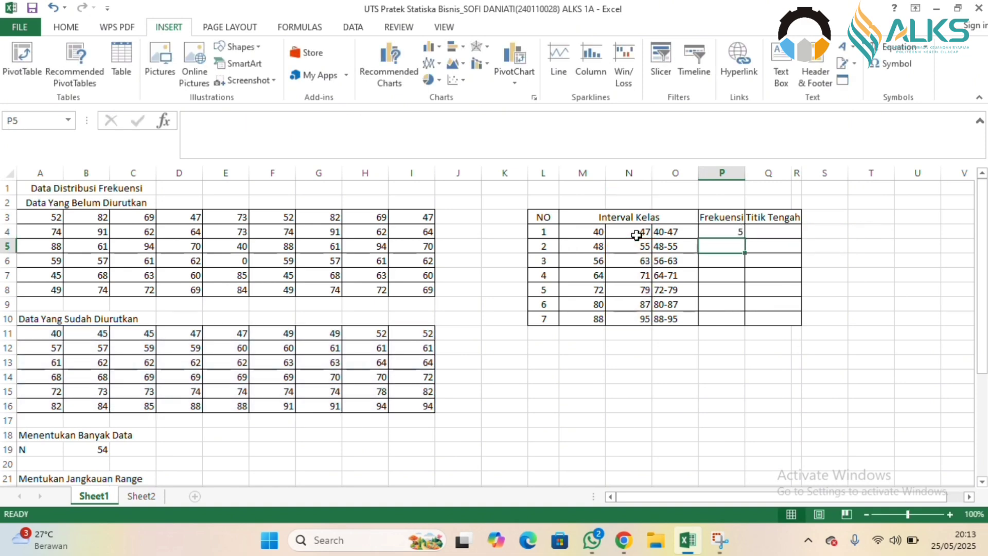
left_click(736, 233)
left_click_drag(744, 237, 737, 322)
Calculate the first Titik Tengah in Q4 with =MEDIAN(M4;N4) and fill the formula down to Q10.
left_click(762, 230)
type("=ME")
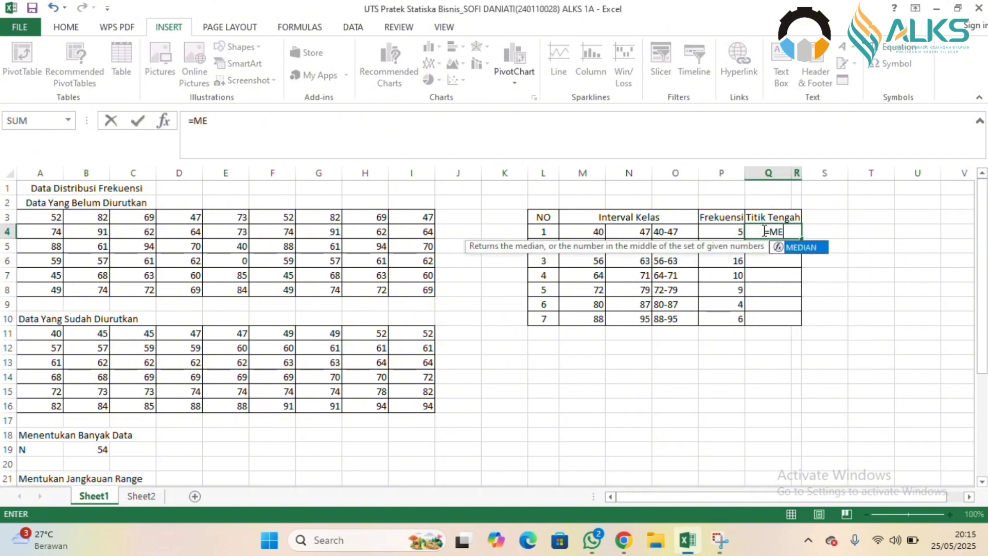
double_click(798, 247)
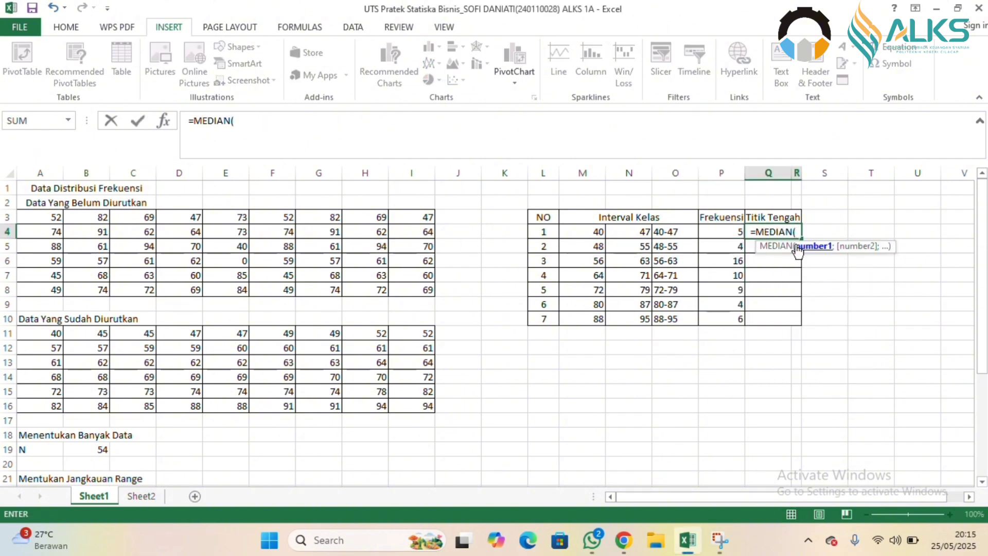
left_click(586, 231)
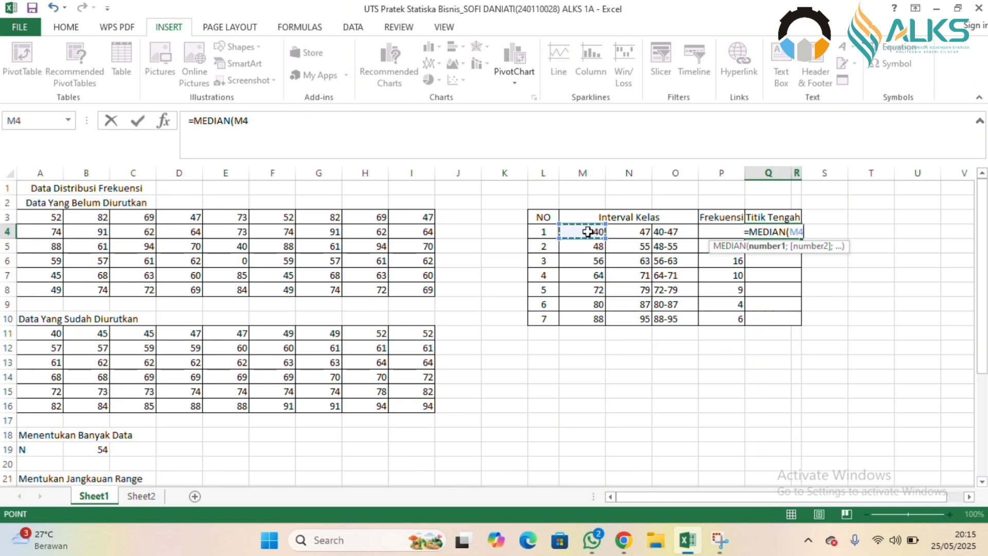
type(";")
left_click(626, 231)
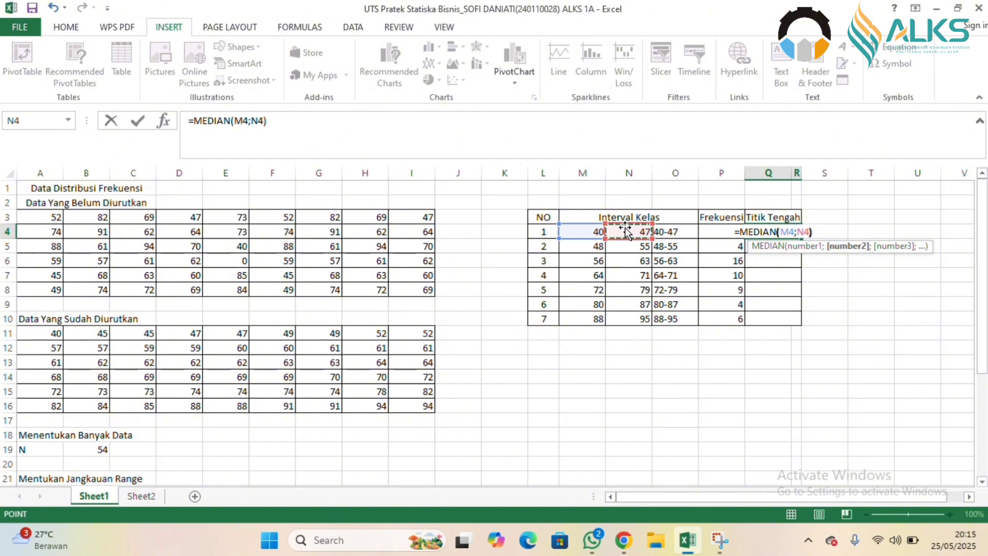
type(")")
key("Return")
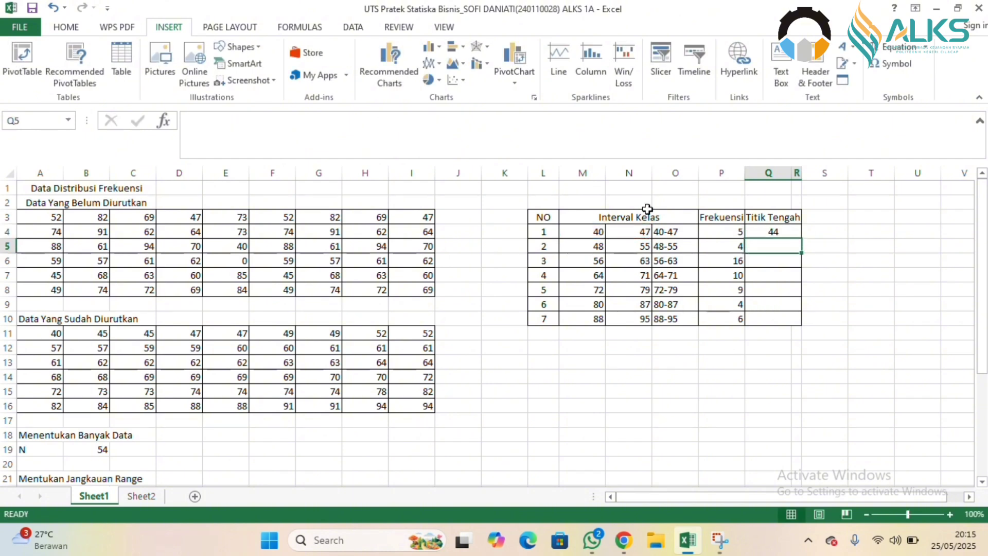
left_click(793, 228)
left_click_drag(800, 238, 797, 322)
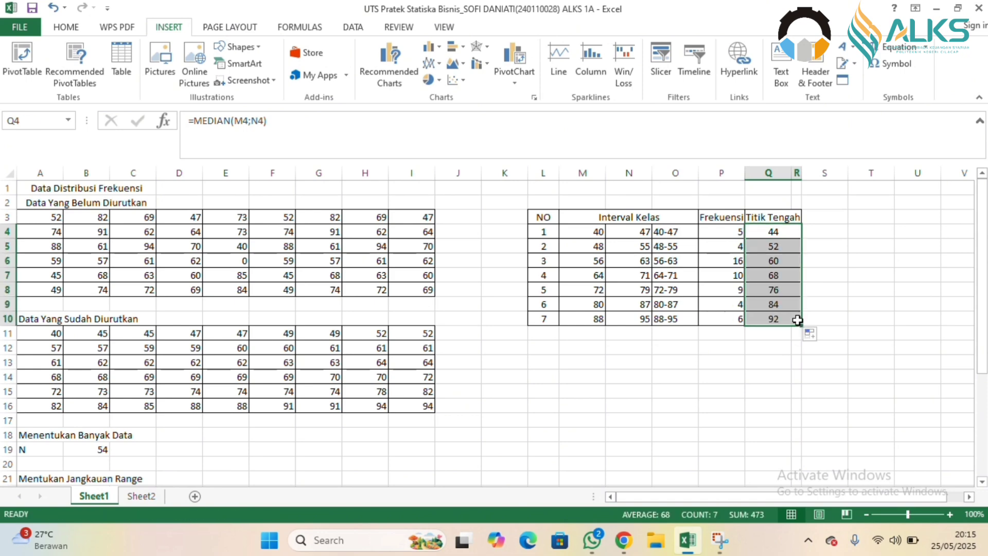
Insert a 2-D clustered column chart of the interval labels and frequencies in O4:P10.
left_click_drag(692, 233, 722, 318)
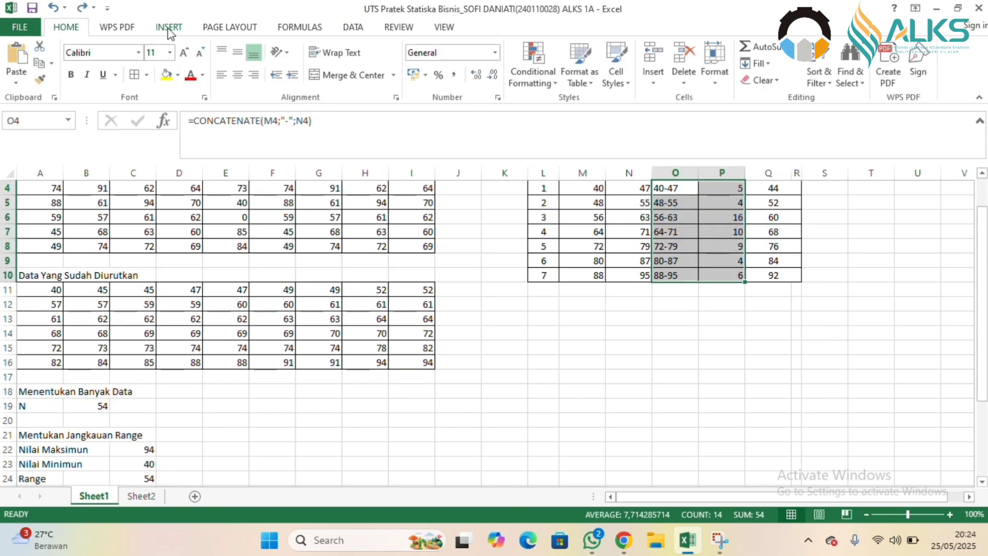
left_click(168, 29)
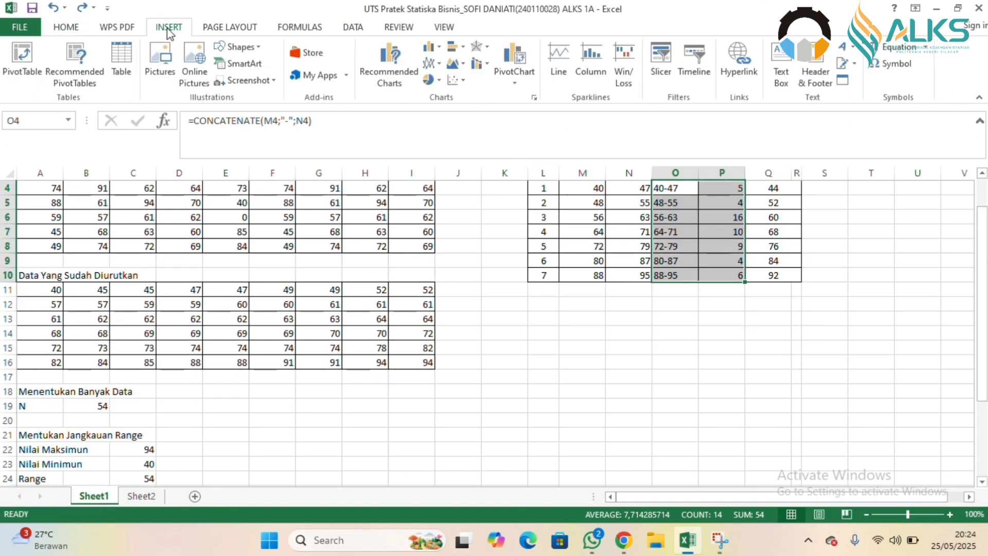
left_click(430, 49)
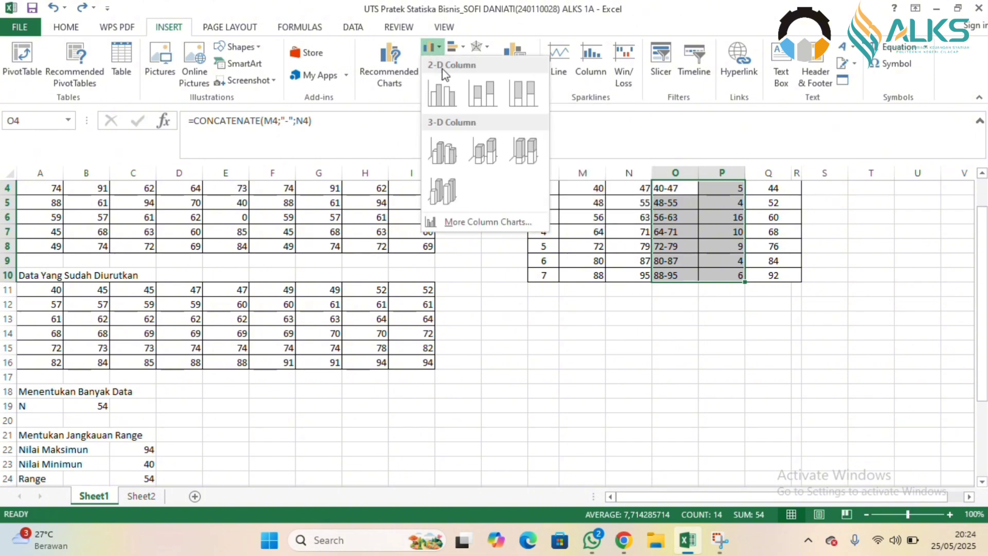
left_click(442, 88)
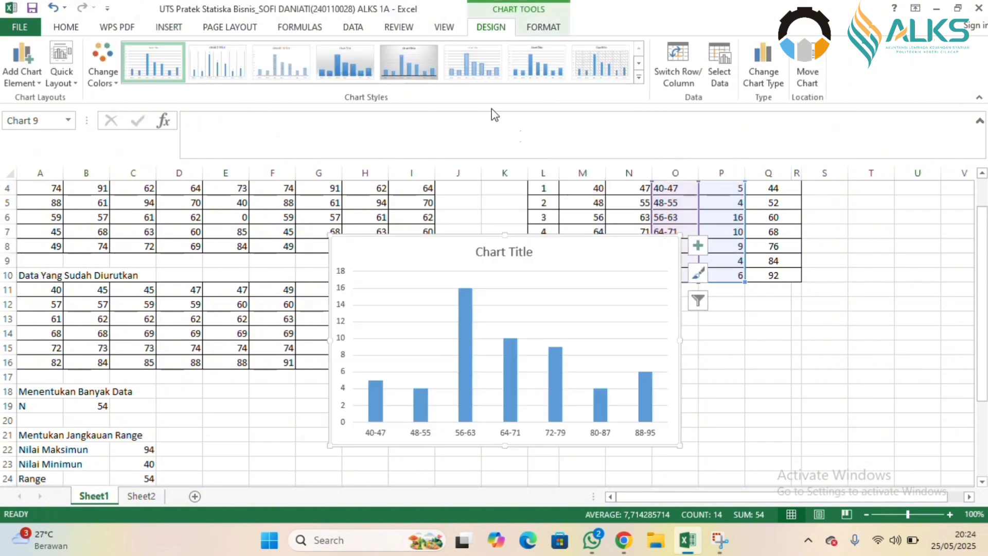
Move the chart directly below the frequency table and set its columns' gap width to 152%.
mouse_move(563, 238)
left_mouse_down()
mouse_move(669, 287)
mouse_move(738, 268)
mouse_move(795, 296)
mouse_move(758, 296)
left_mouse_up()
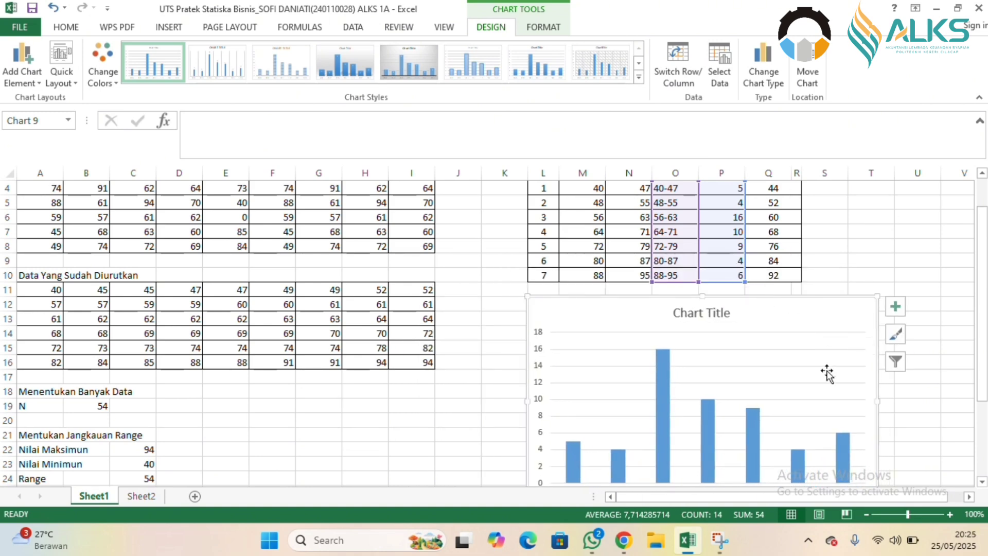
right_click(756, 450)
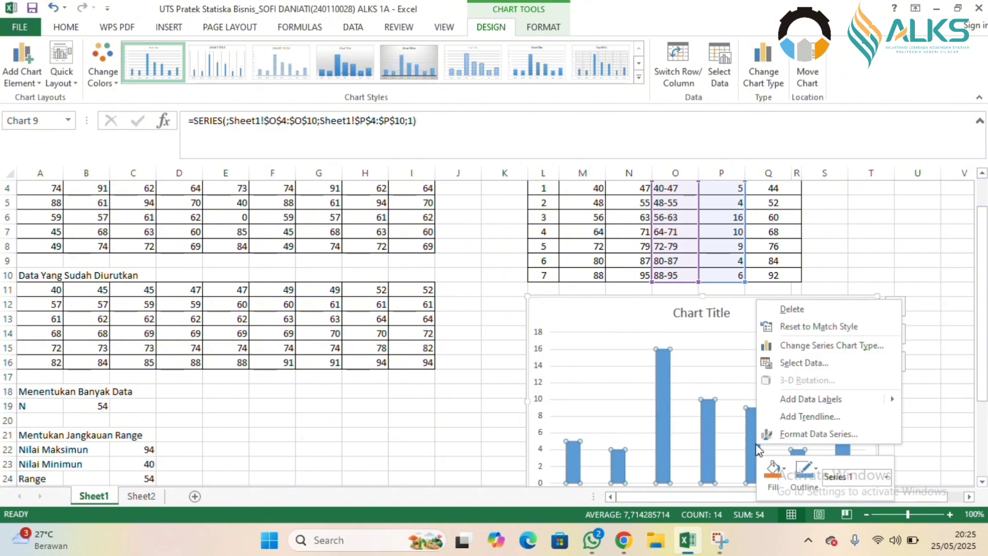
left_click(788, 435)
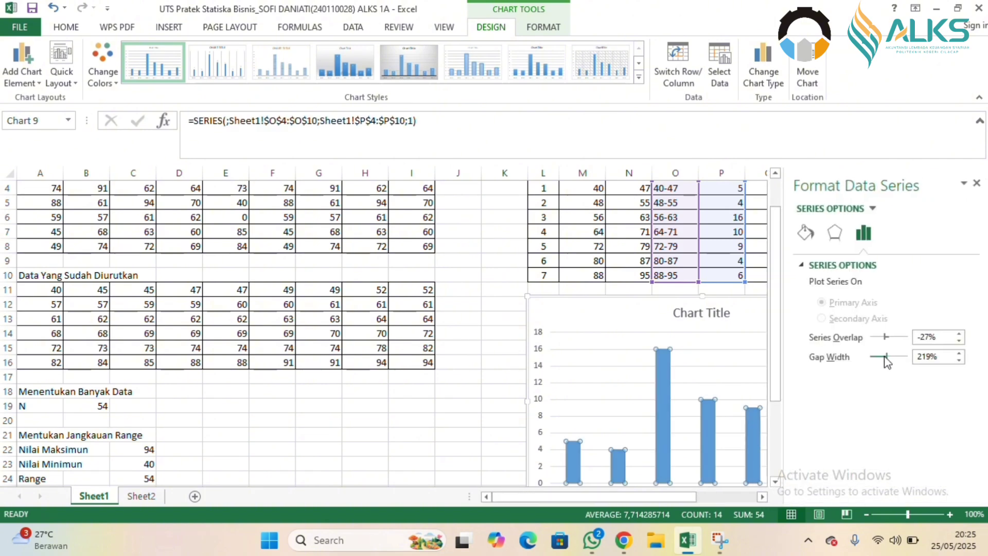
left_click_drag(884, 357, 882, 359)
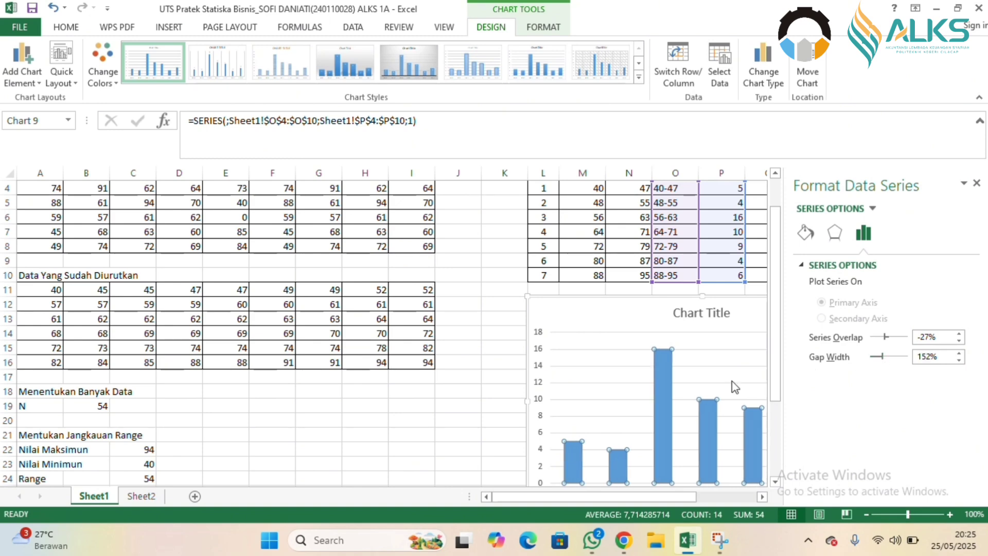
left_click(976, 184)
Add a second data series to the chart with O4:O10 as its name and P4:P10 as its values.
right_click(704, 409)
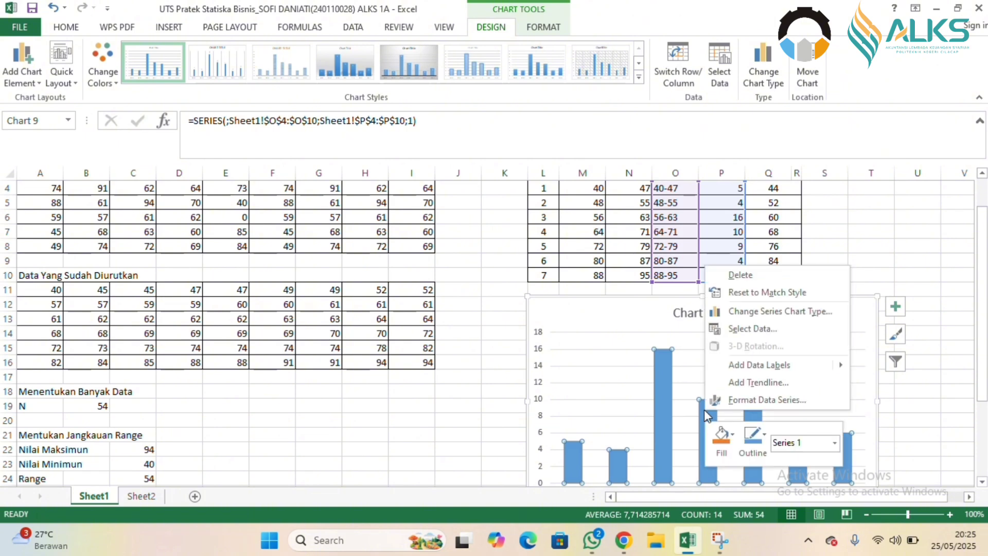
left_click(752, 329)
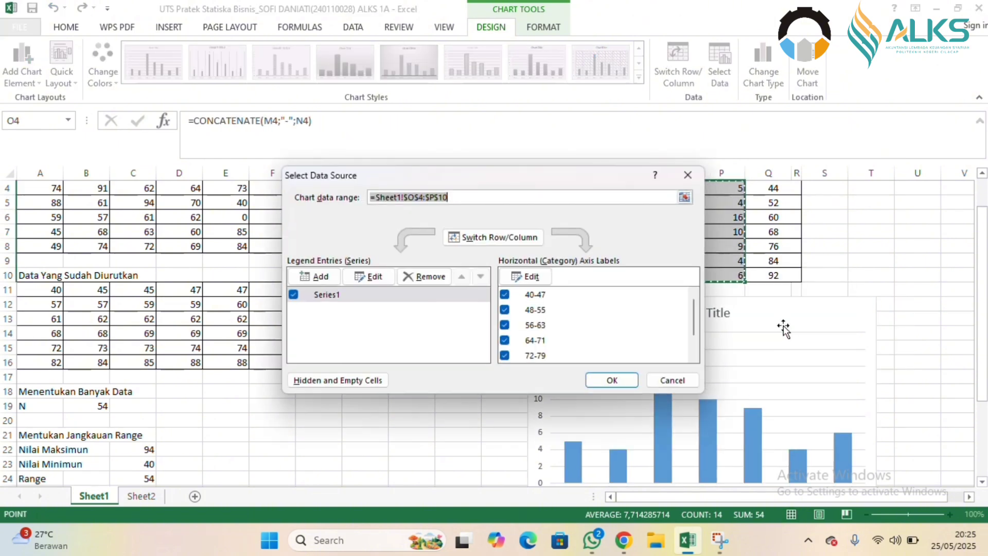
left_click(319, 278)
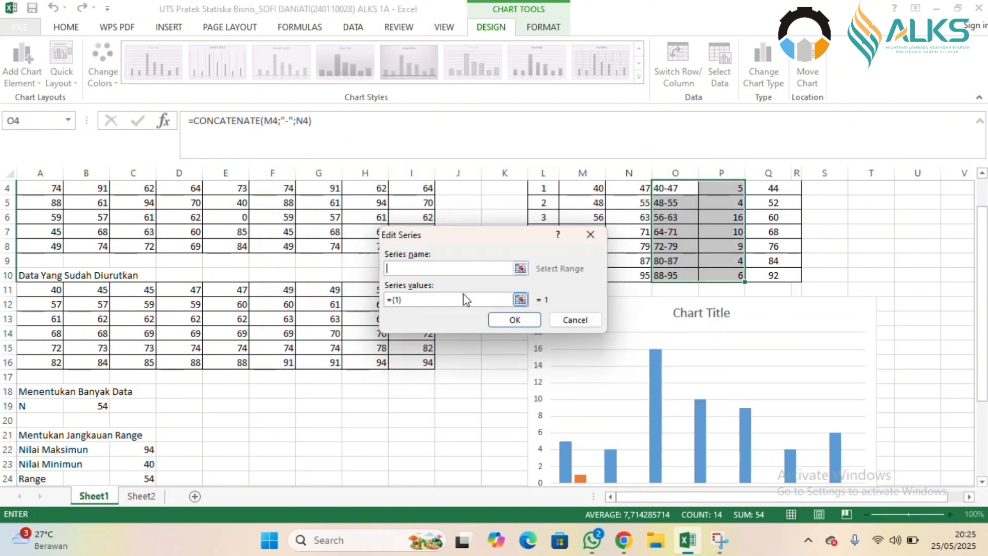
left_click_drag(674, 190, 675, 277)
left_click(470, 301)
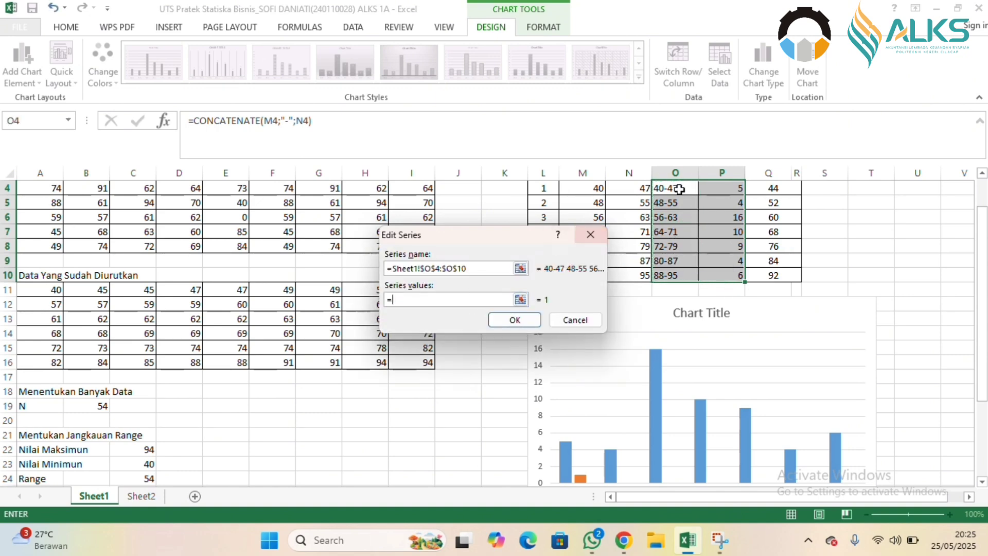
left_click_drag(715, 188, 711, 272)
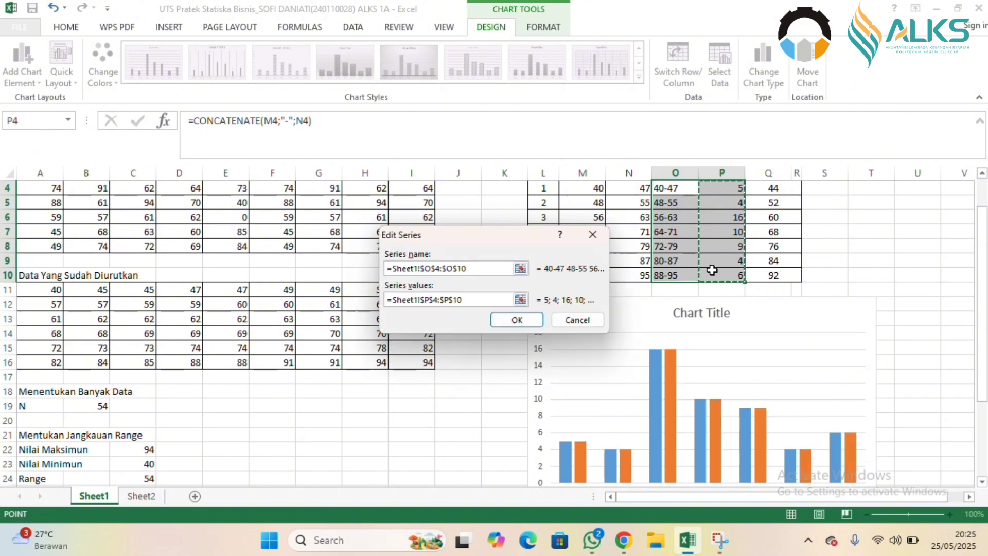
left_click(517, 320)
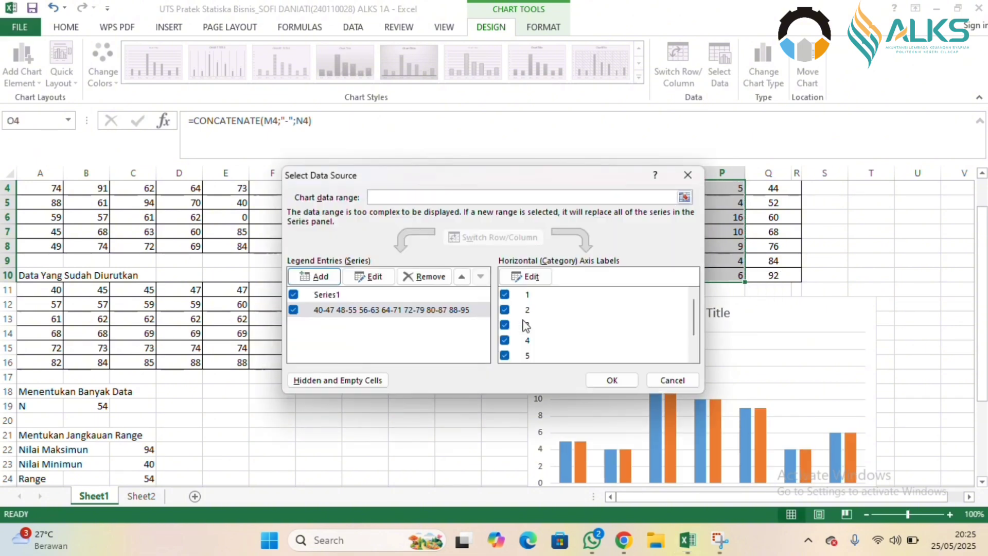
left_click(616, 380)
Change the chart to the combo type Clustered Column - Line on Secondary Axis, with the second series as the line.
right_click(667, 382)
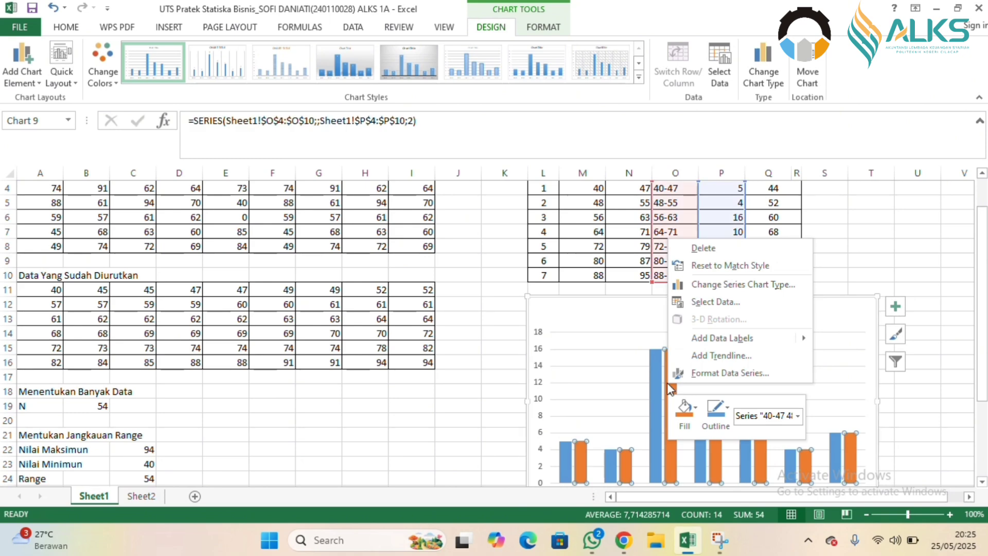
left_click(709, 284)
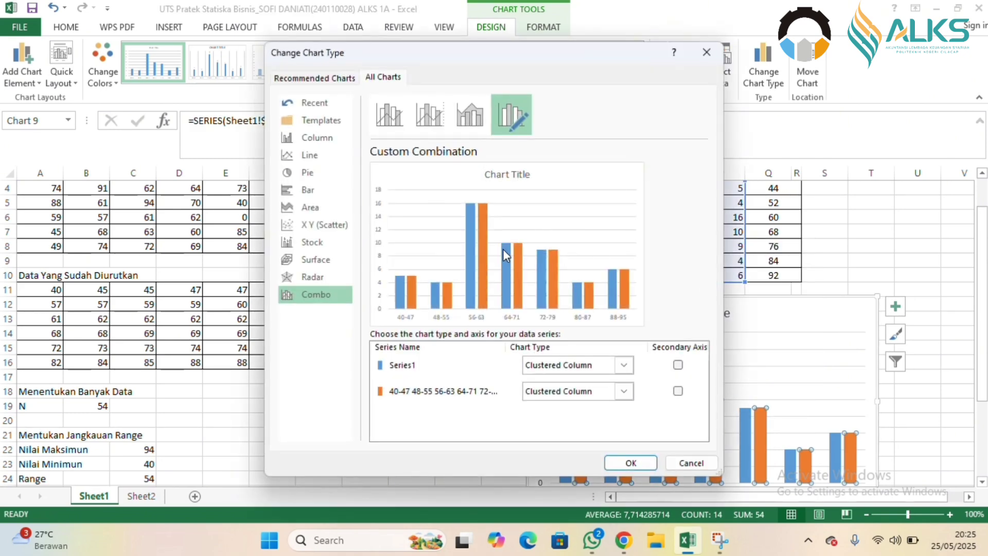
left_click(428, 116)
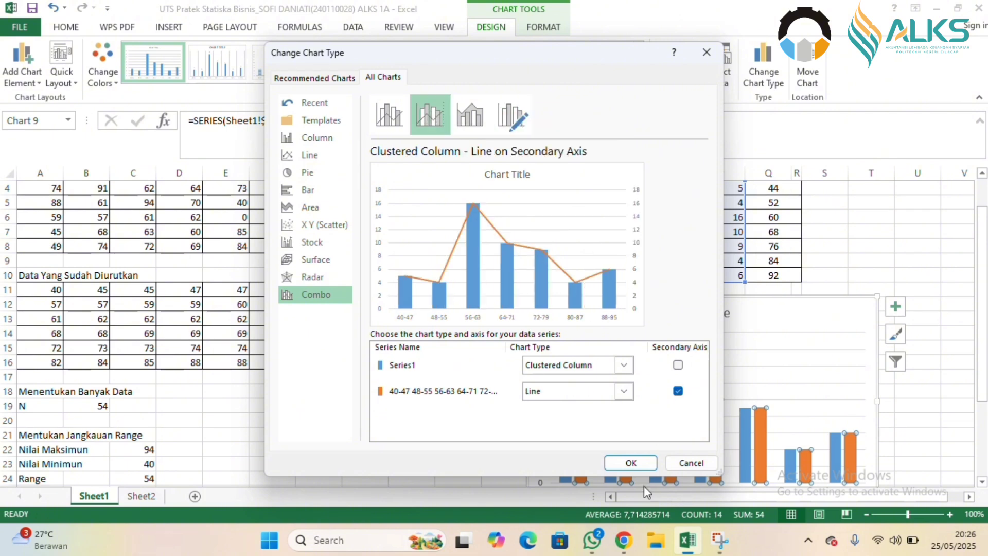
left_click(631, 464)
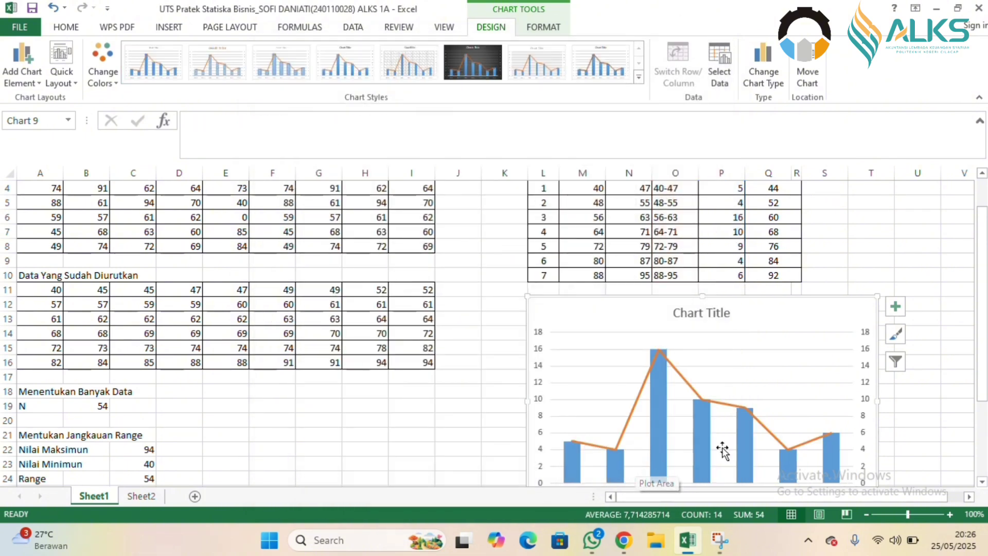
Replace the chart's title with "Nilai Hasil Ujian".
left_click(980, 474)
left_click_drag(980, 474, 980, 289)
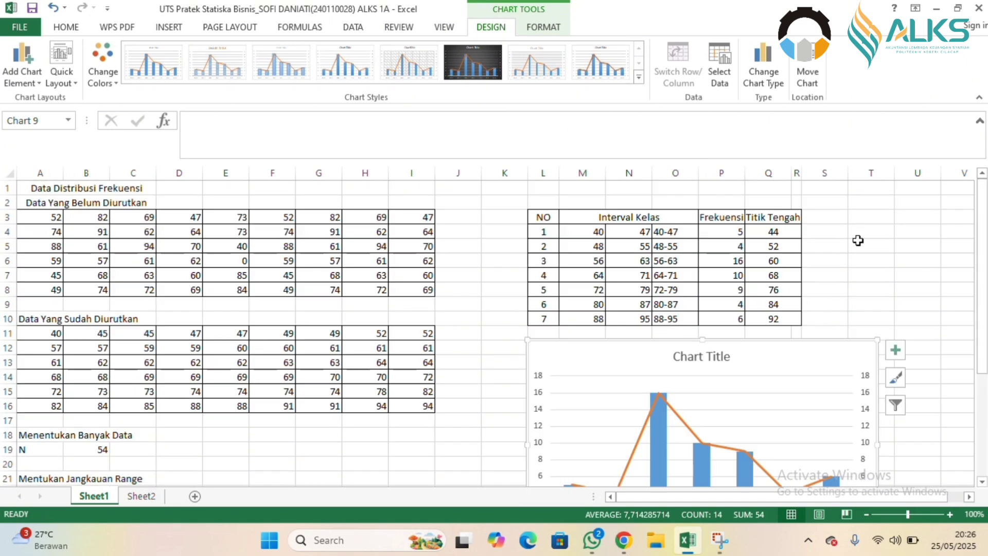
left_click(707, 359)
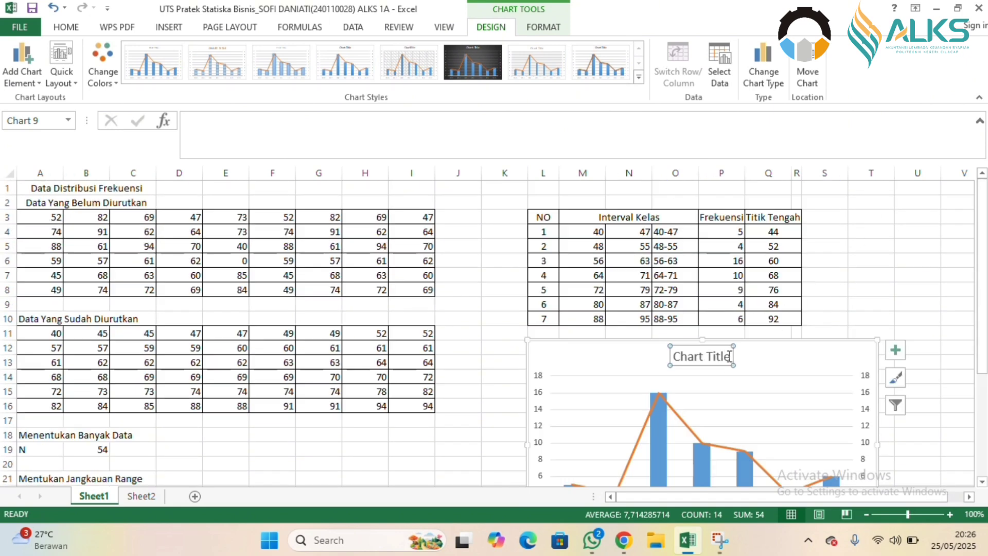
left_click(730, 356)
key("BackSpace")
key("BackSpace")
key("BackSpace")
key("BackSpace")
key("BackSpace")
key("BackSpace")
key("BackSpace")
key("BackSpace")
key("BackSpace")
key("BackSpace")
key("BackSpace")
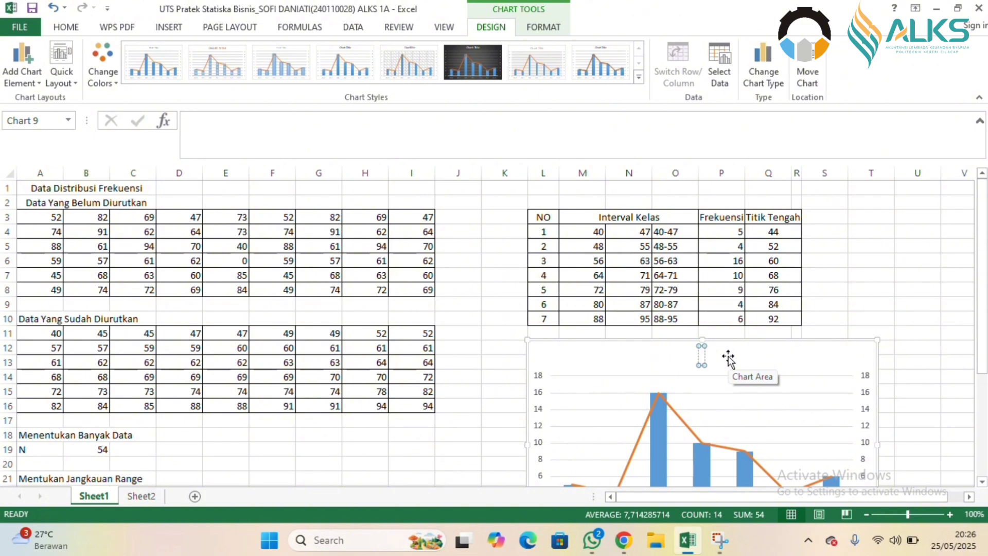
type("Nilai H")
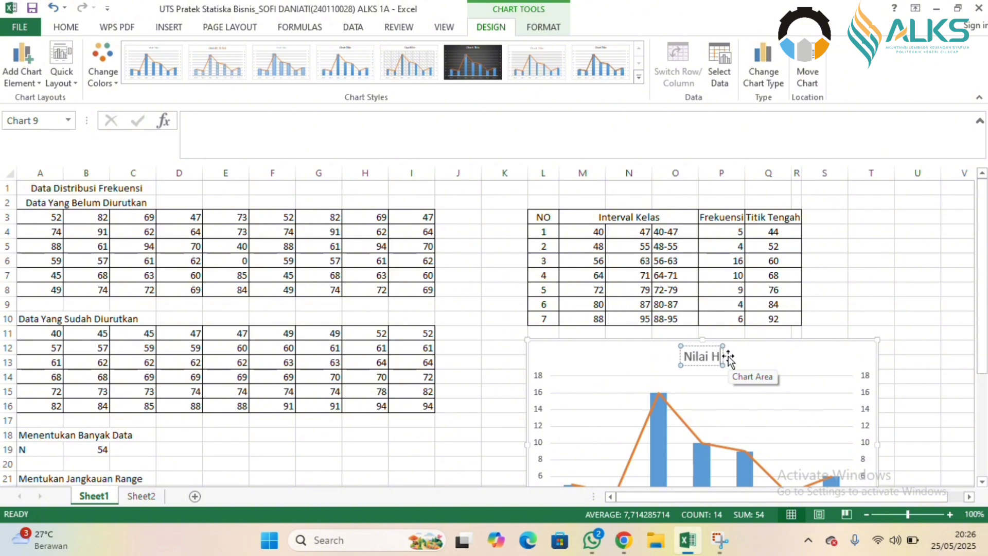
type("asil")
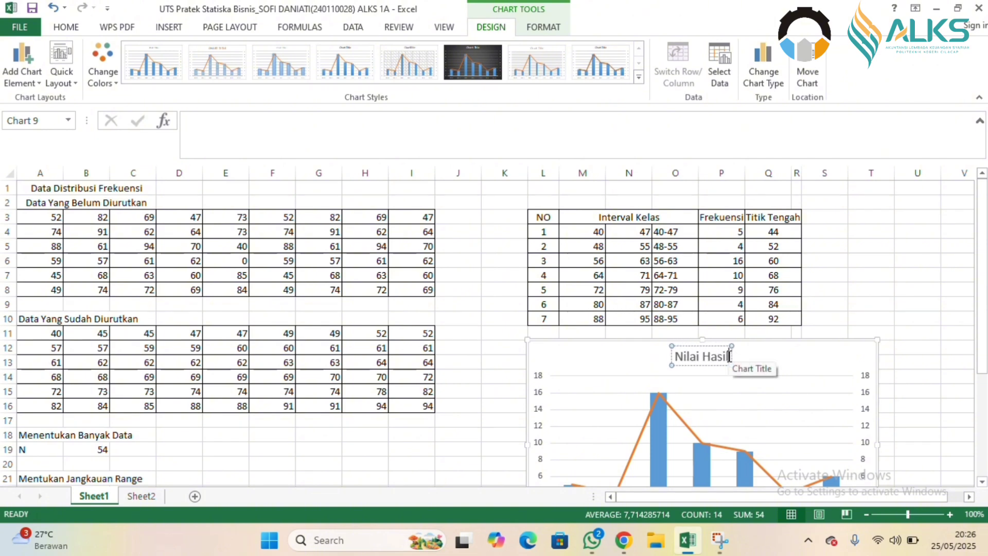
type(" U")
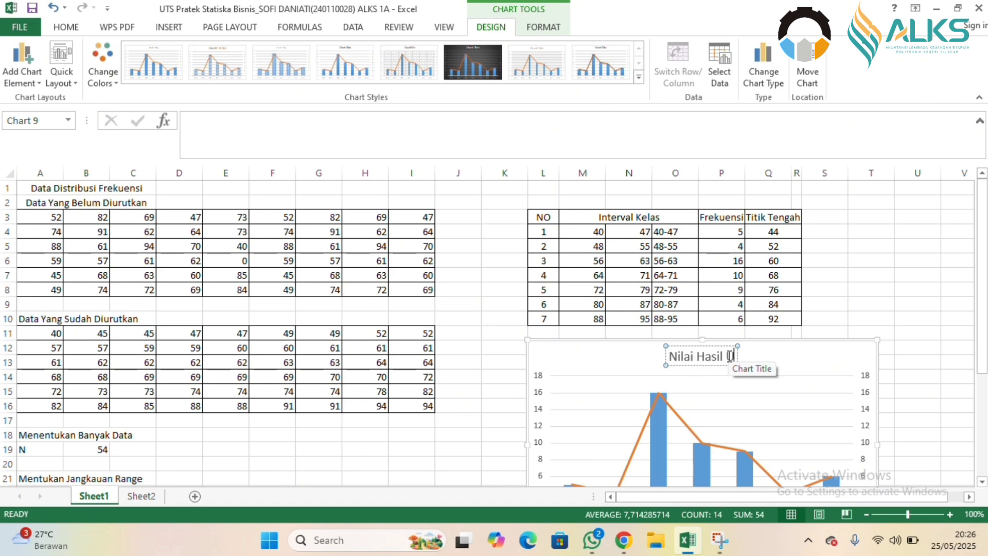
type("jia")
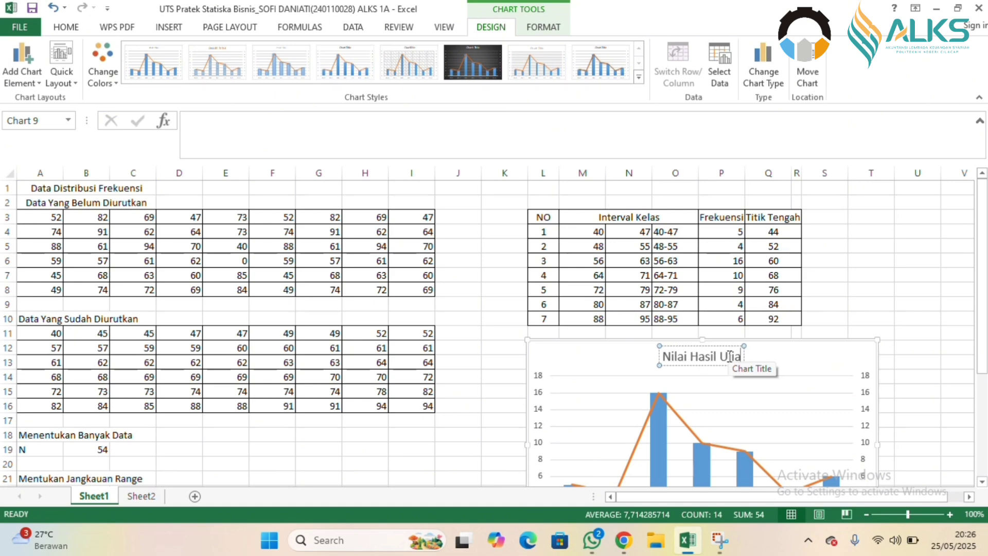
type("n")
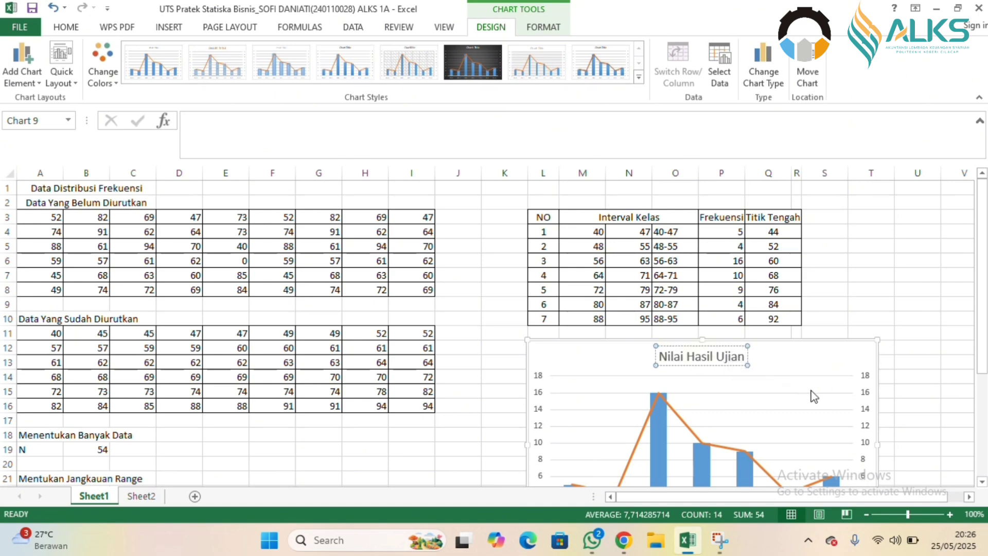
left_click(817, 356)
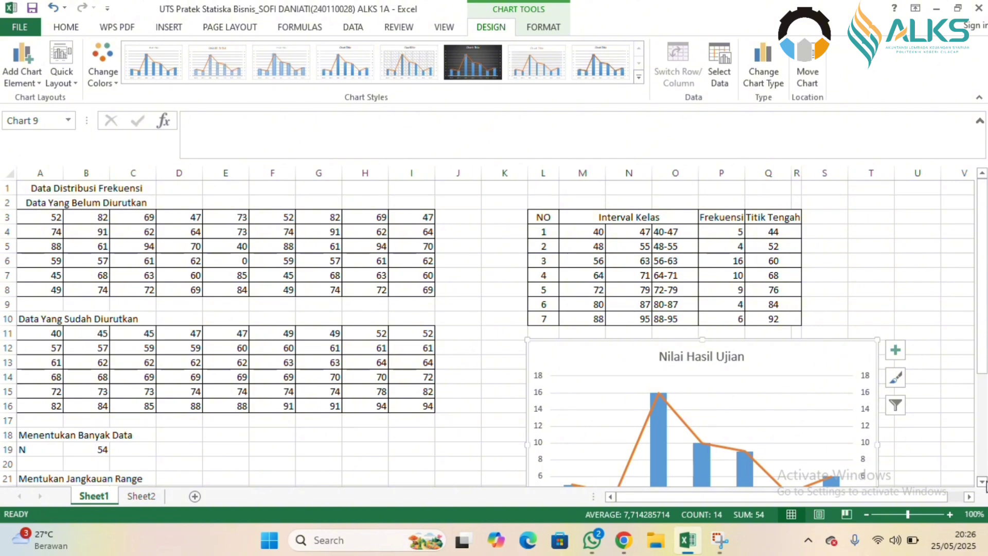
left_click(982, 481)
left_click(984, 482)
left_click(984, 482)
left_click(984, 482)
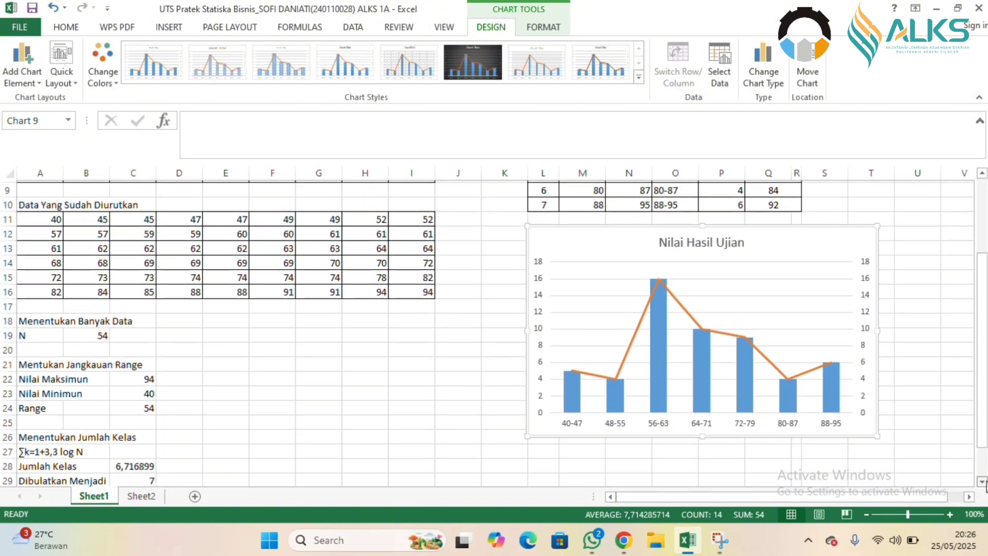
left_click(983, 482)
left_click(984, 482)
left_click(984, 482)
left_click(984, 482)
left_click(984, 482)
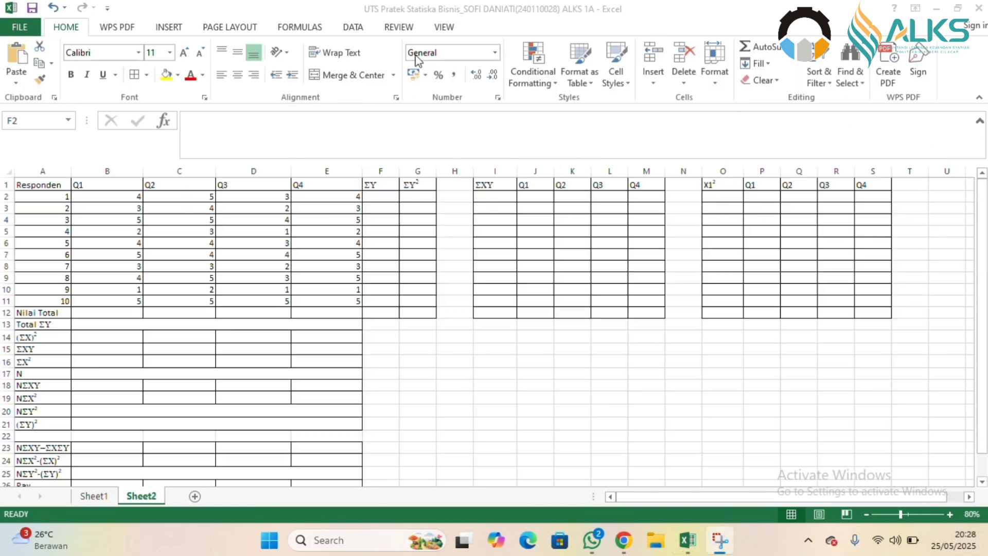
Calculate the first respondent's ΣY in F2 of Sheet2 with =SUM(B2:E2) and fill the formula down to F11.
type("=SUM(")
left_click_drag(107, 196, 308, 195)
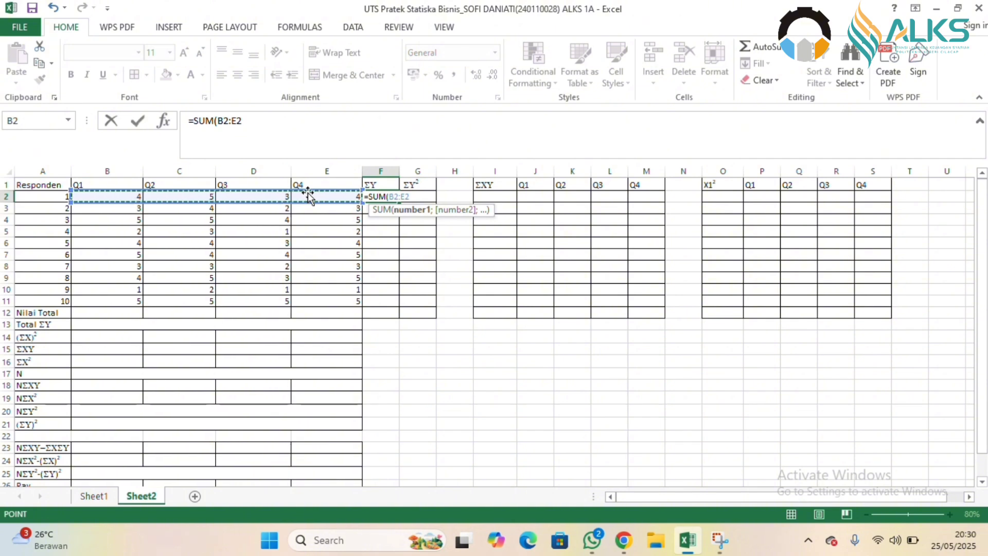
type(")")
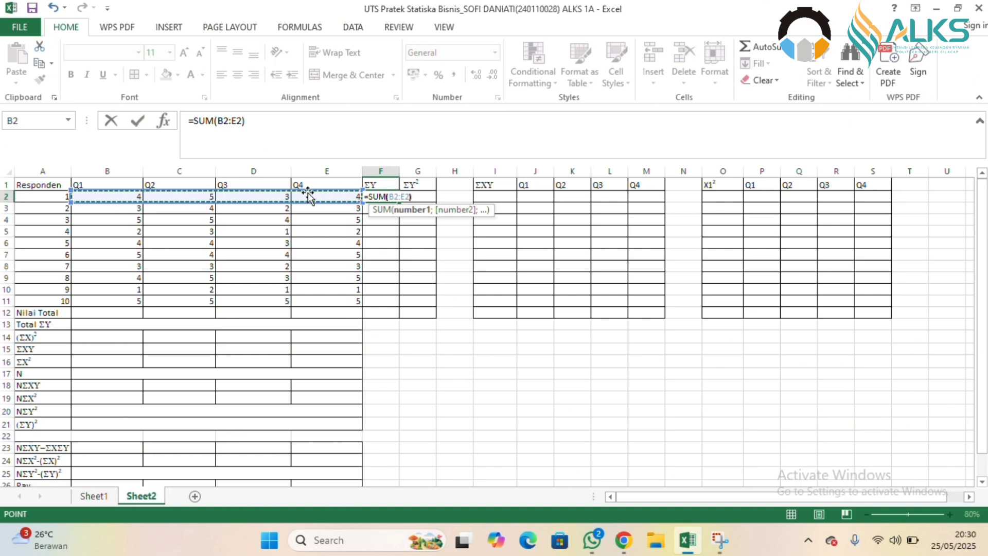
key("Return")
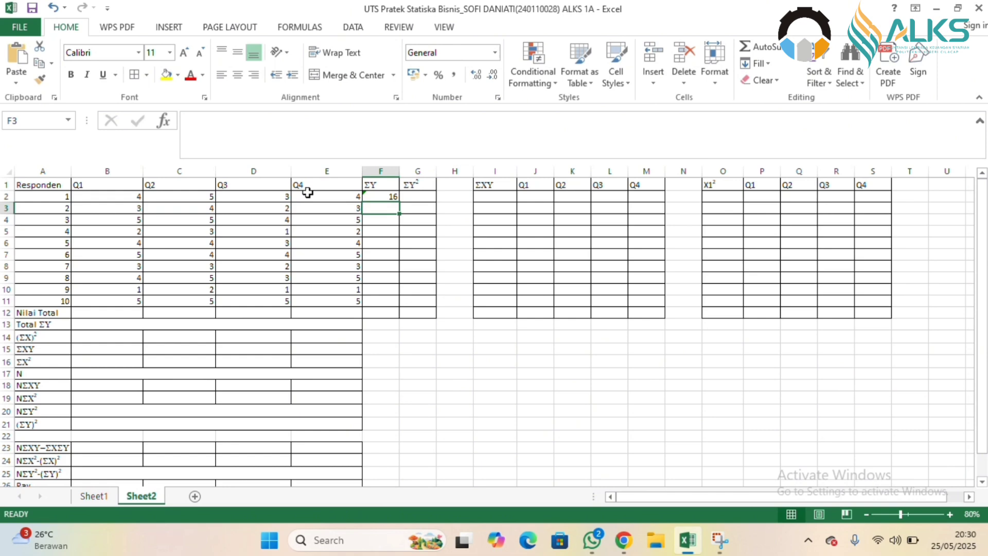
left_click(395, 197)
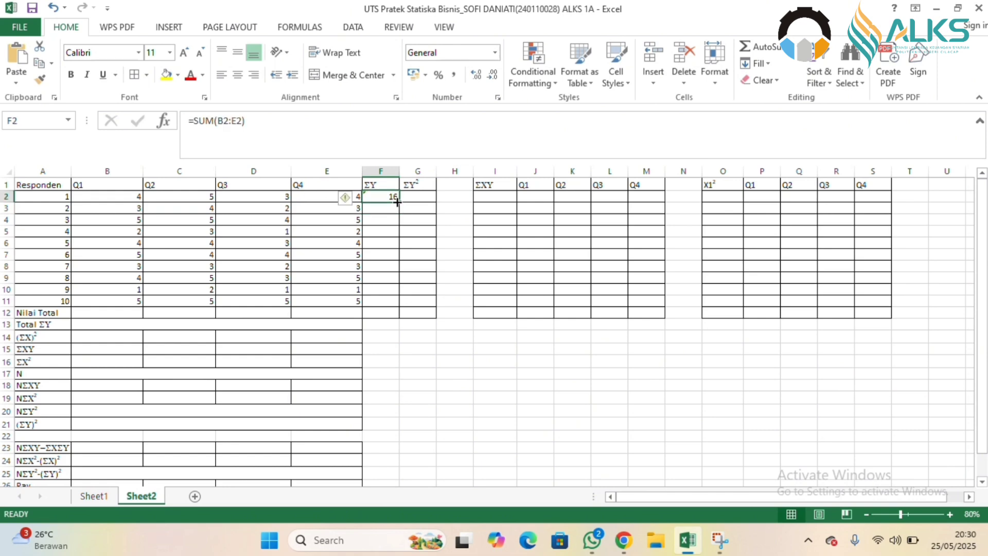
left_click_drag(398, 202, 394, 304)
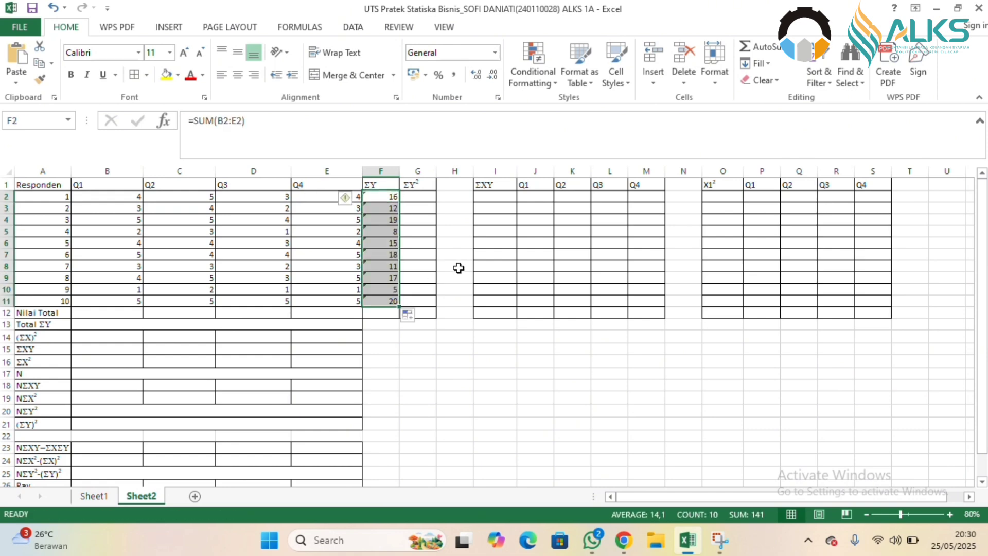
Square the first ΣY in G2 with =F2^2 and fill the formula down to G11.
left_click(432, 194)
type("=")
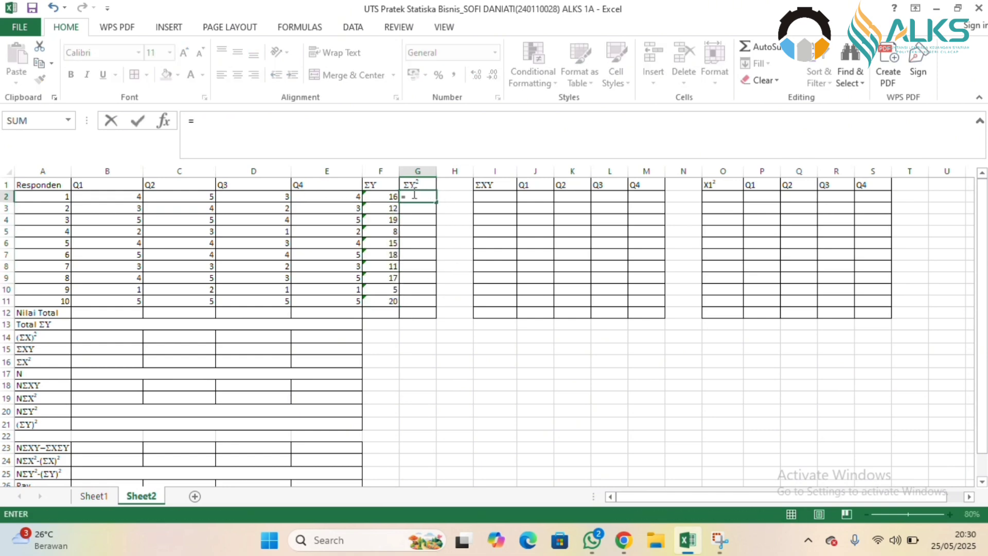
left_click(380, 197)
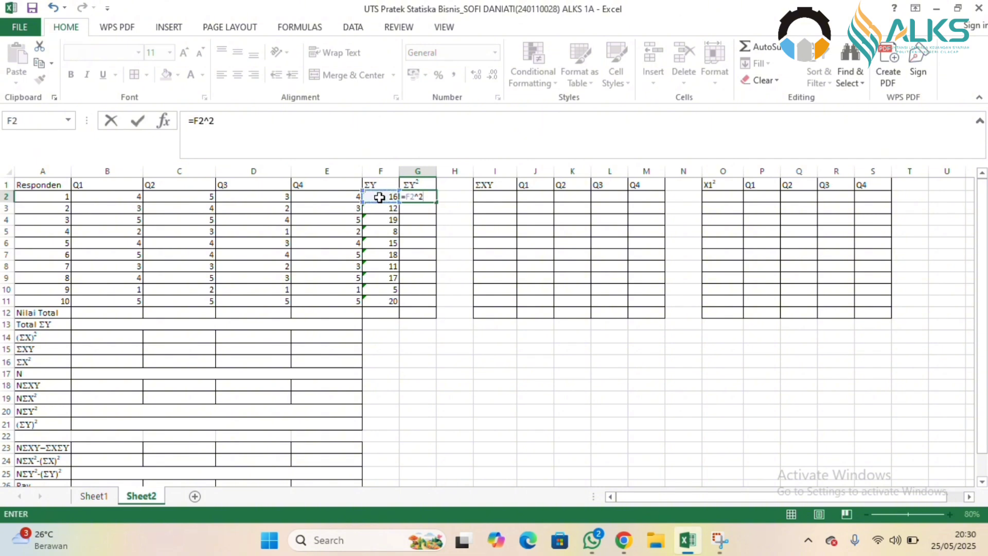
key("Return")
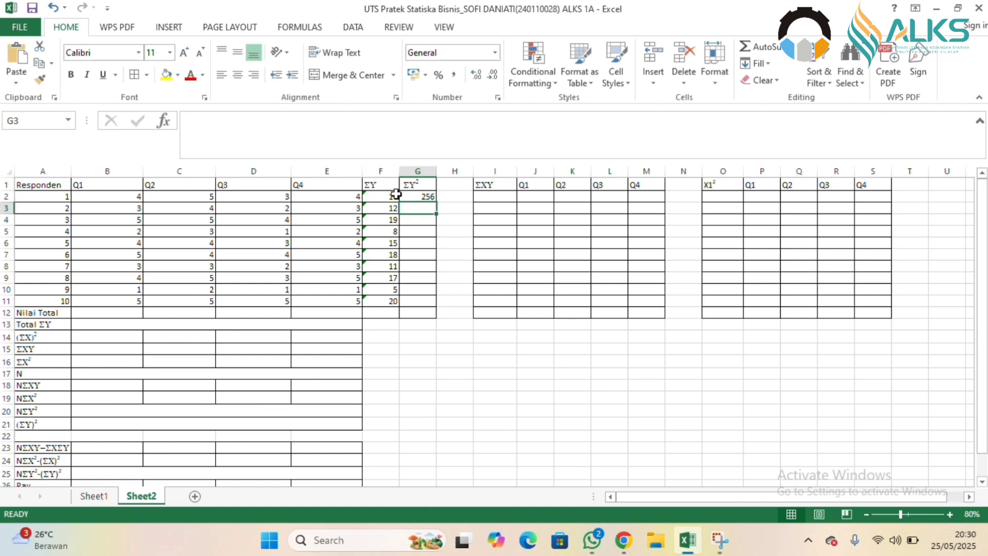
left_click(426, 196)
left_click_drag(435, 202, 432, 305)
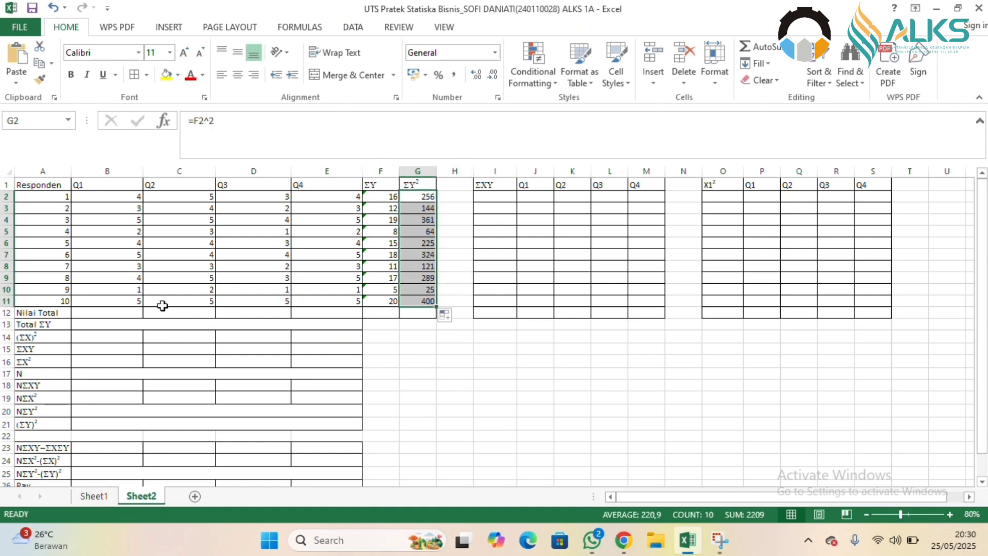
Total the Q1 scores in B12 with =SUM(B2:B11) and fill the formula across to E12.
left_click(124, 314)
type("=")
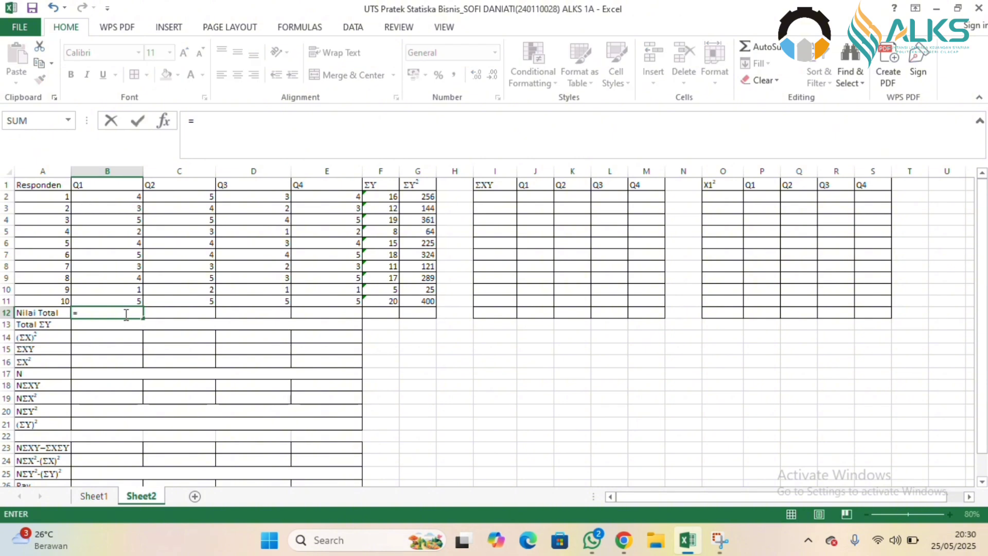
type("su")
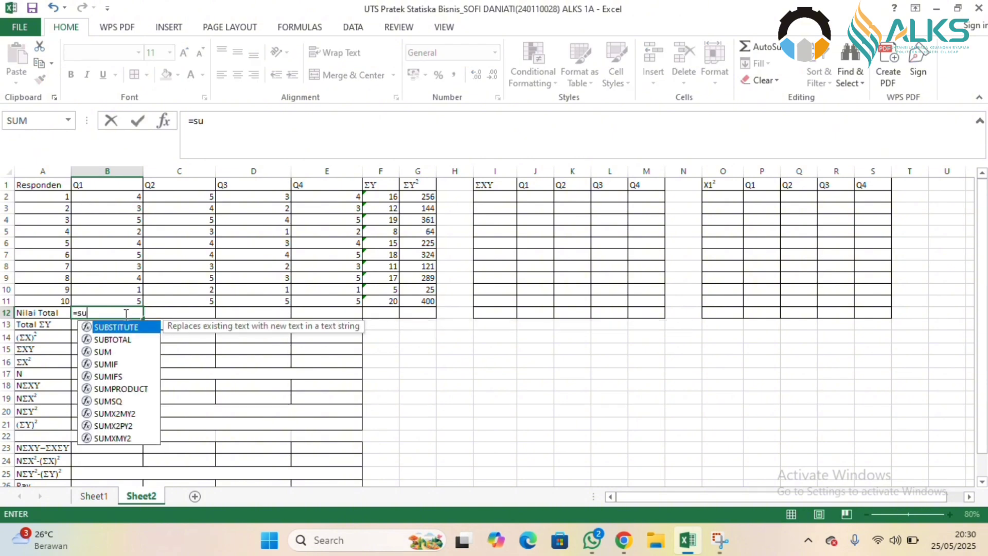
double_click(109, 350)
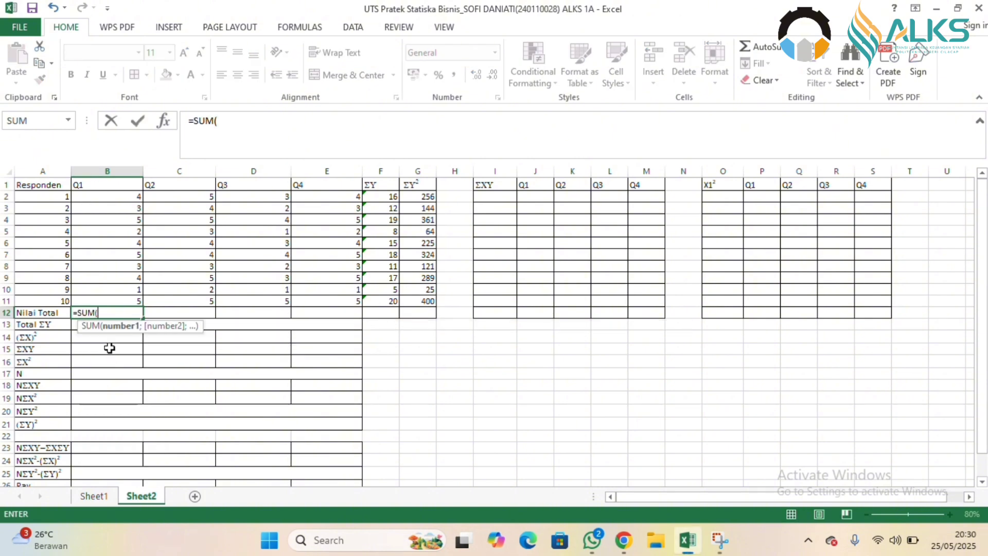
left_click(131, 196)
left_click_drag(130, 196, 126, 307)
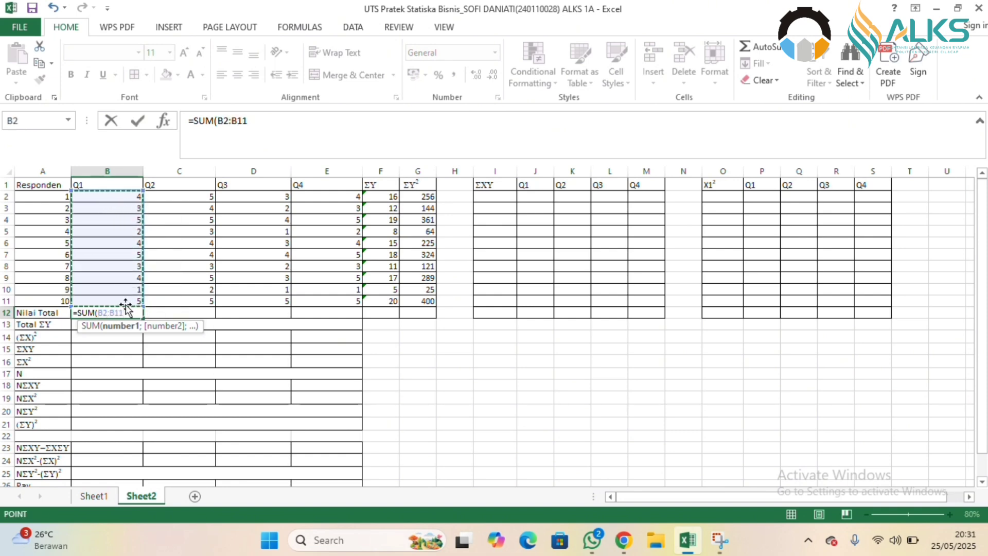
key("Return")
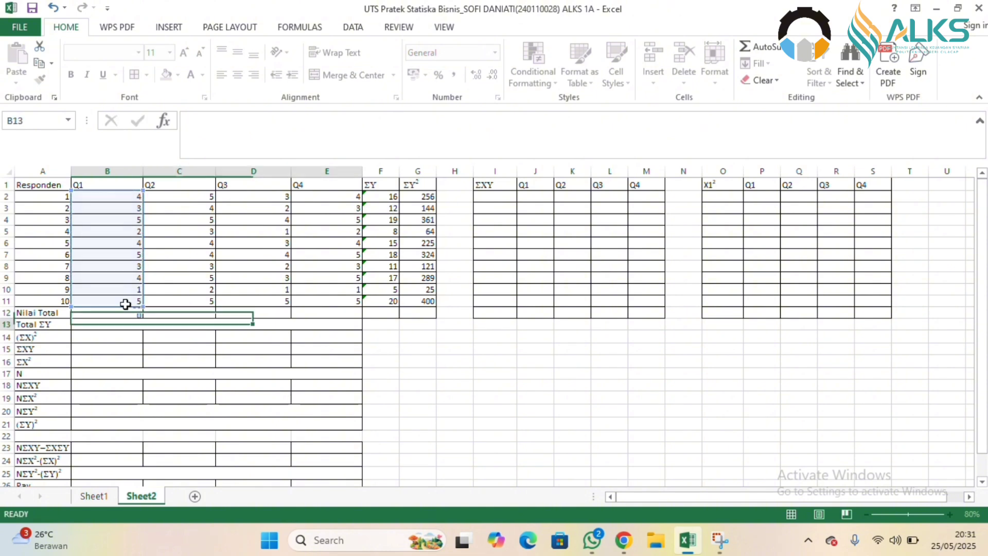
left_click(128, 313)
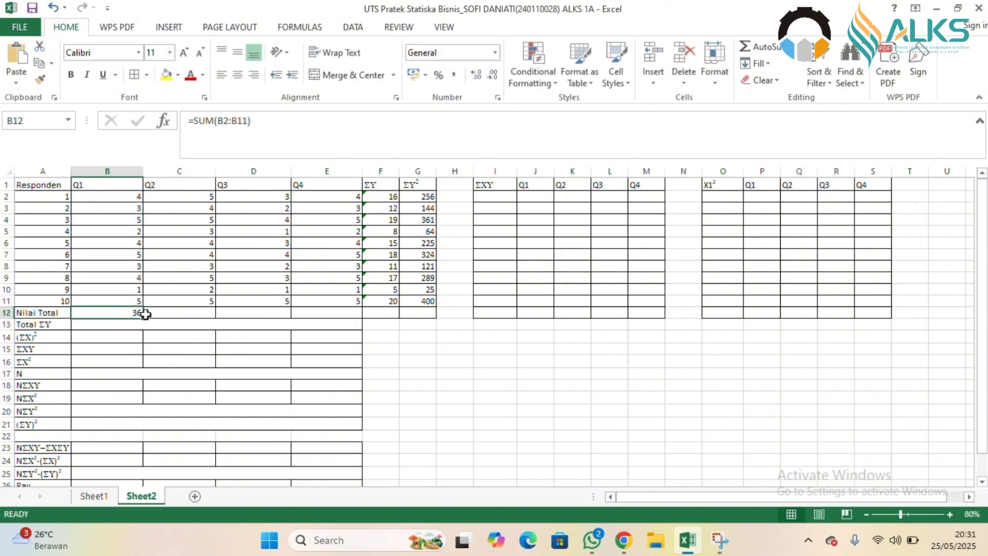
left_click_drag(143, 319, 355, 318)
Total the ΣY² column in G12 with =SUM(G2:G11).
left_click(415, 311)
type("=")
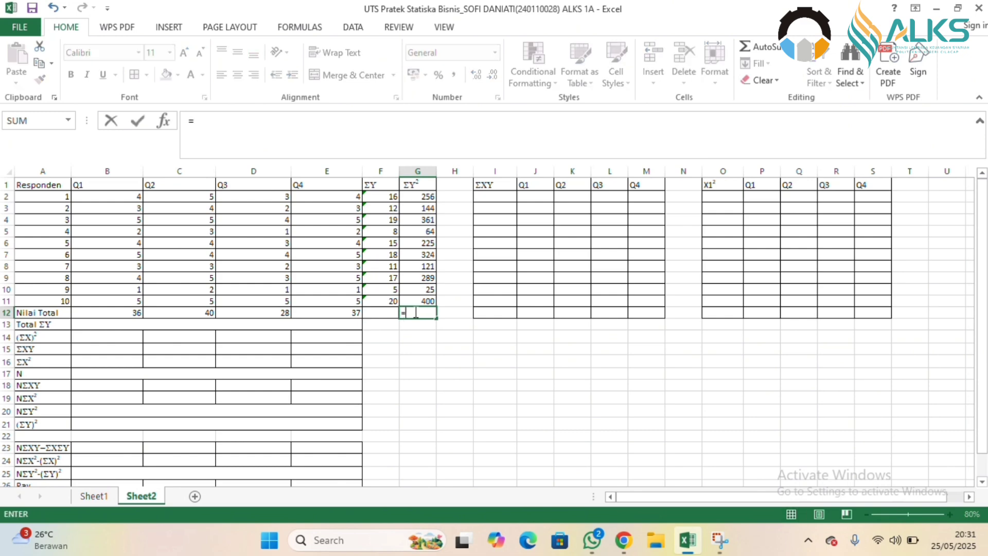
type("su")
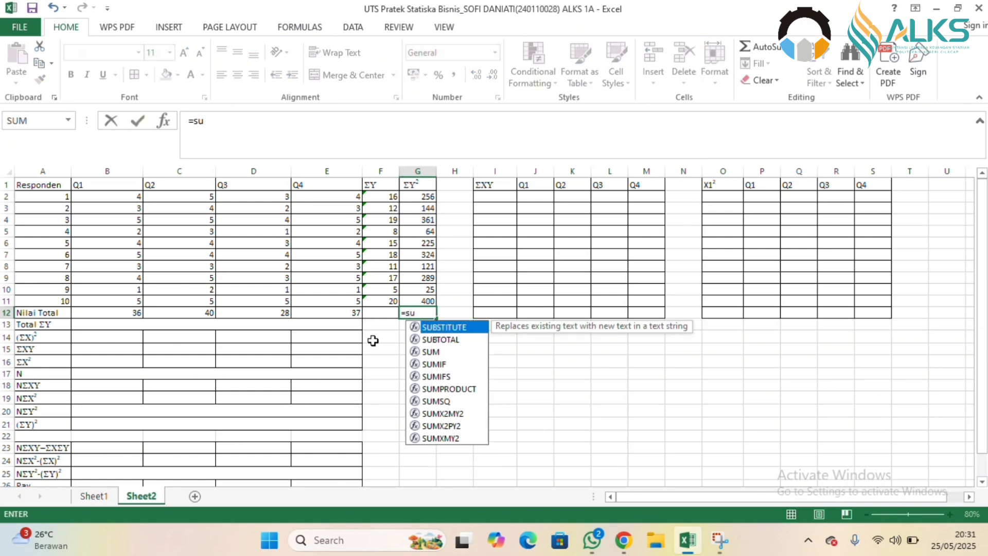
double_click(431, 351)
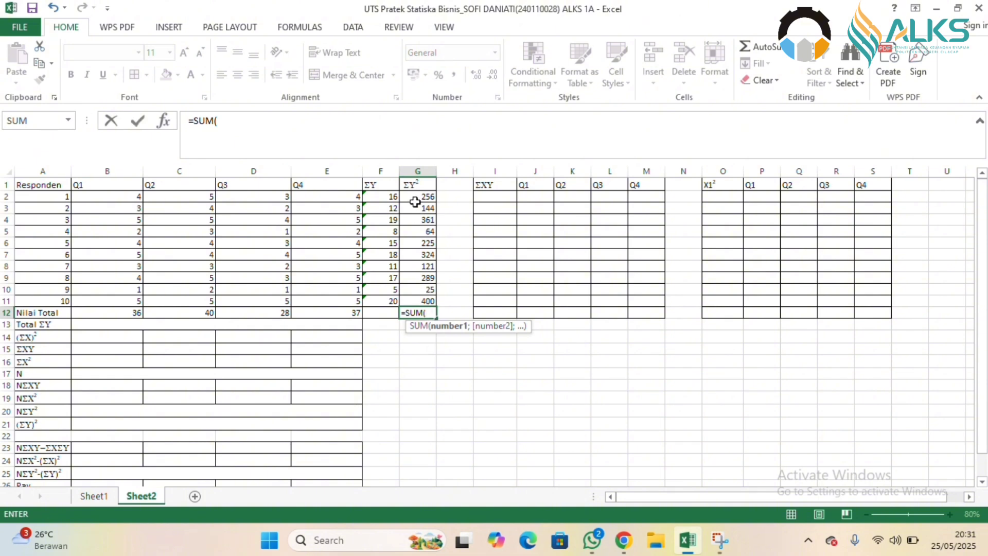
left_click_drag(413, 196, 417, 300)
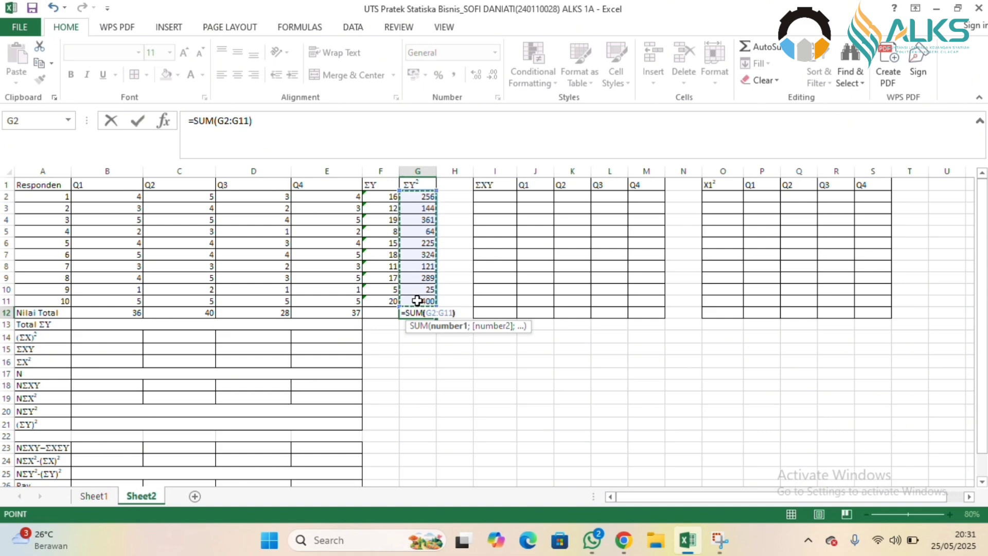
key("Return")
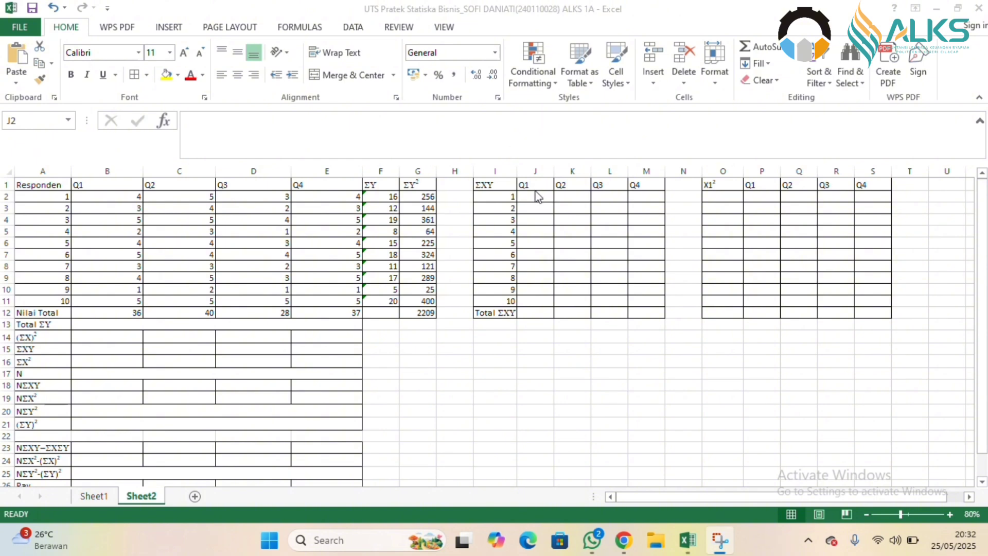
Calculate the first respondent's Q1 ΣXY product in J2 with =B2*F2 and fill the formula down to J11.
left_click(535, 195)
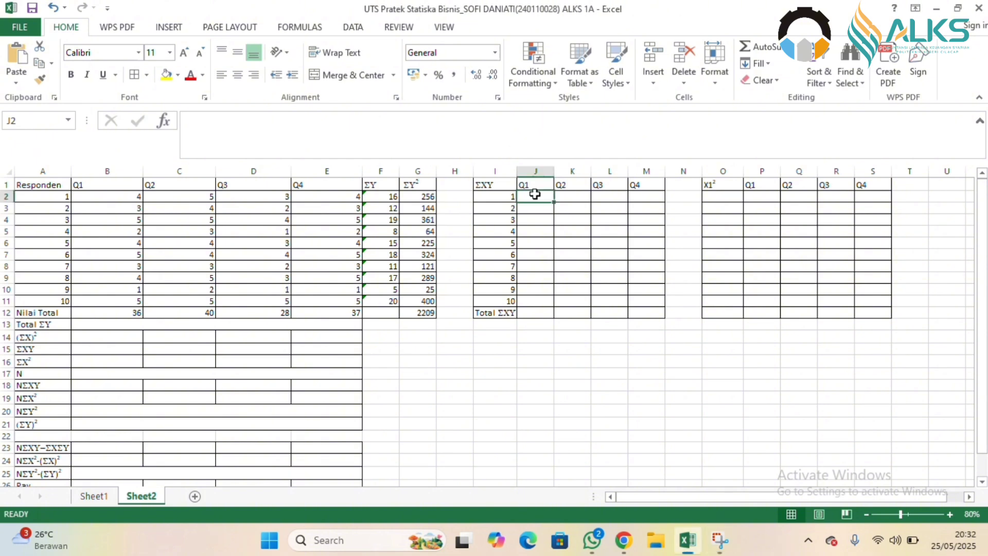
type("=")
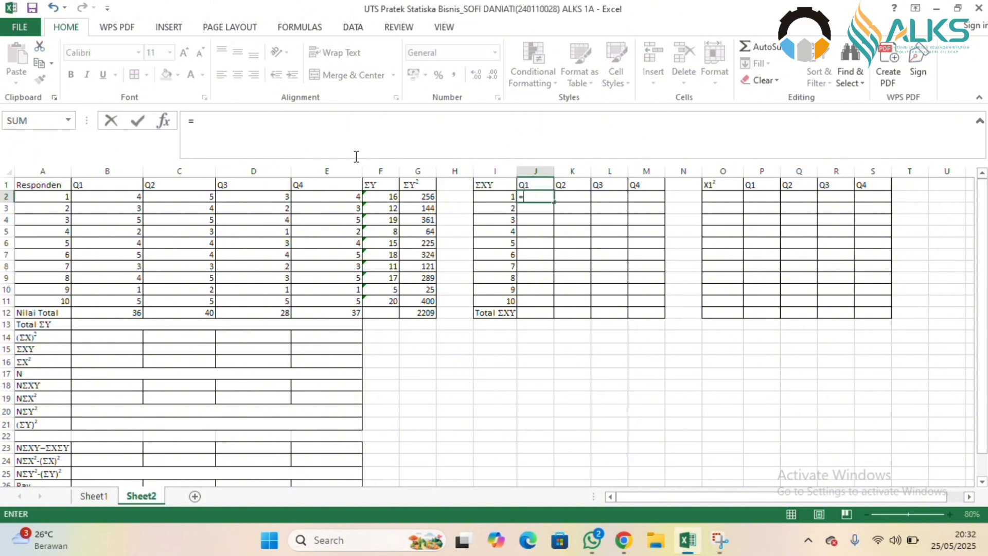
left_click(134, 197)
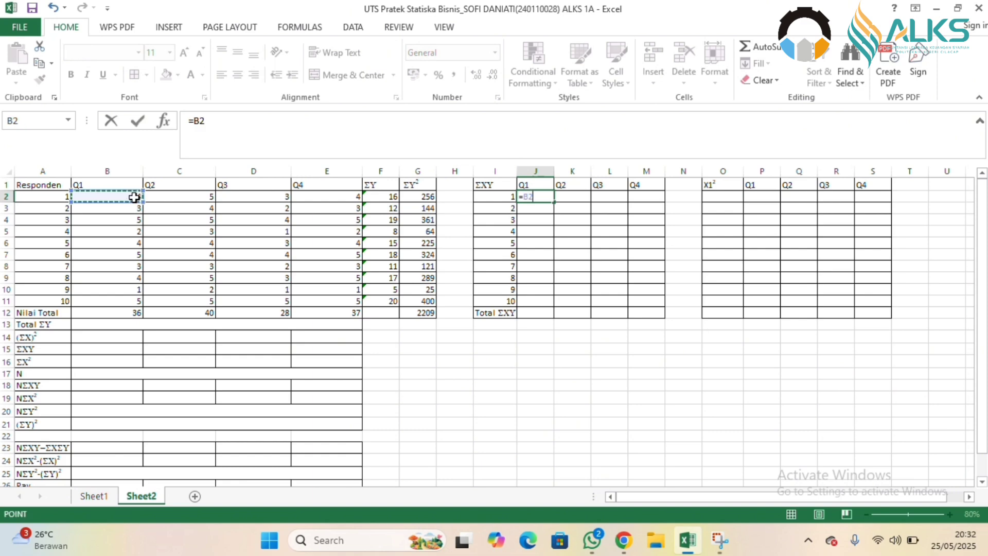
type("*")
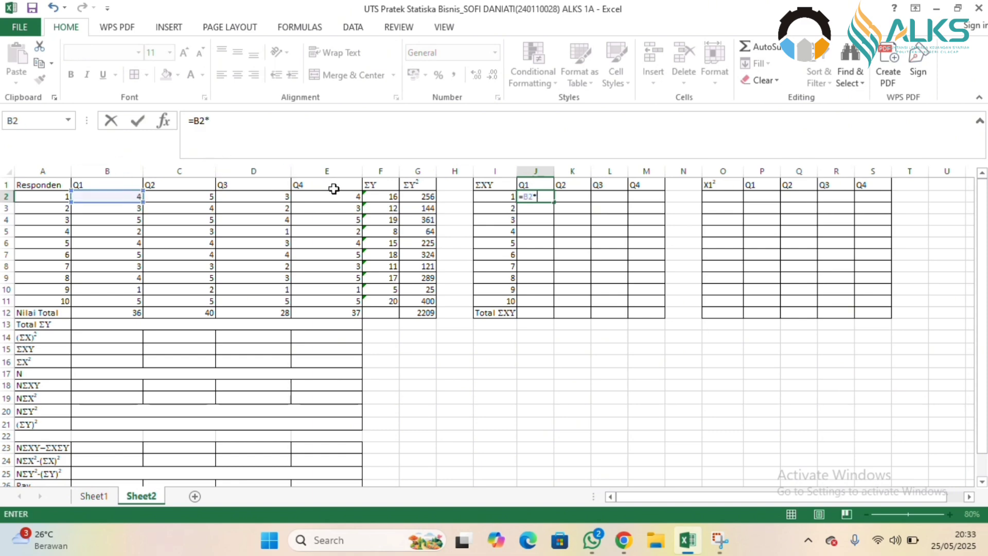
left_click(384, 196)
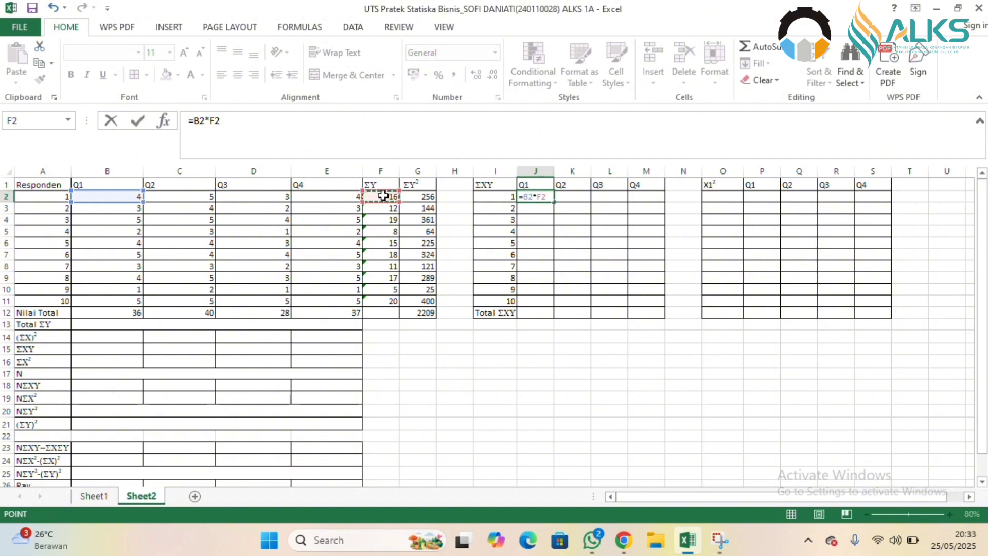
key("Return")
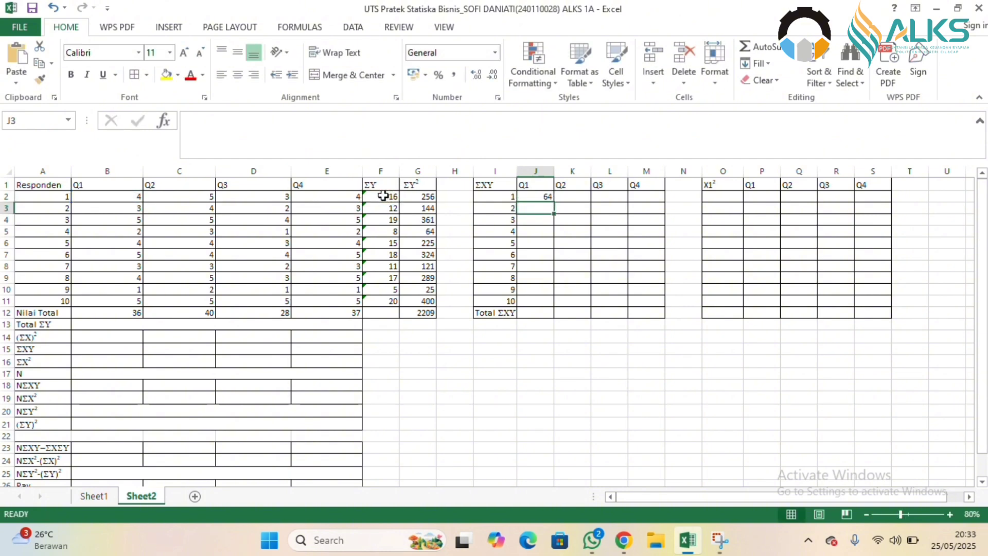
left_click(533, 197)
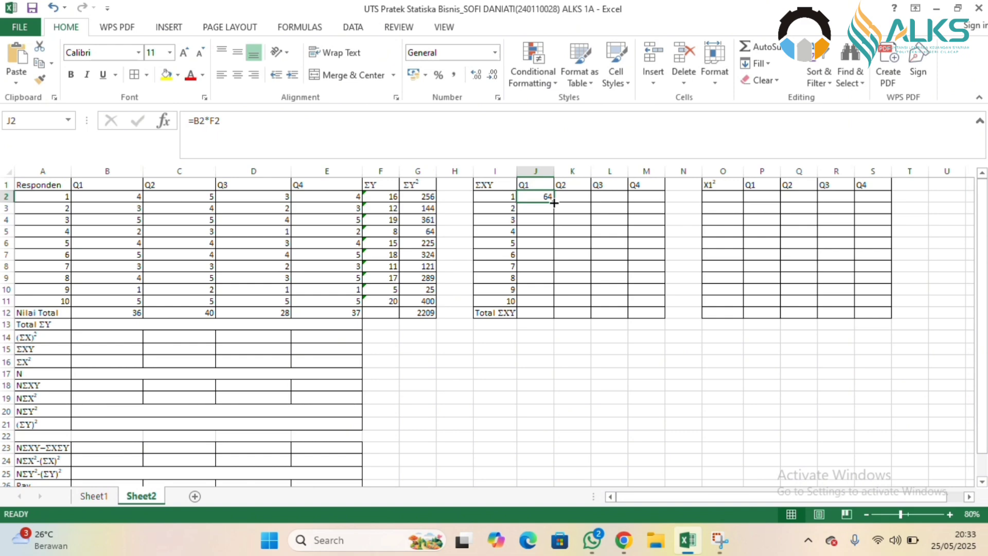
left_click_drag(553, 202, 539, 302)
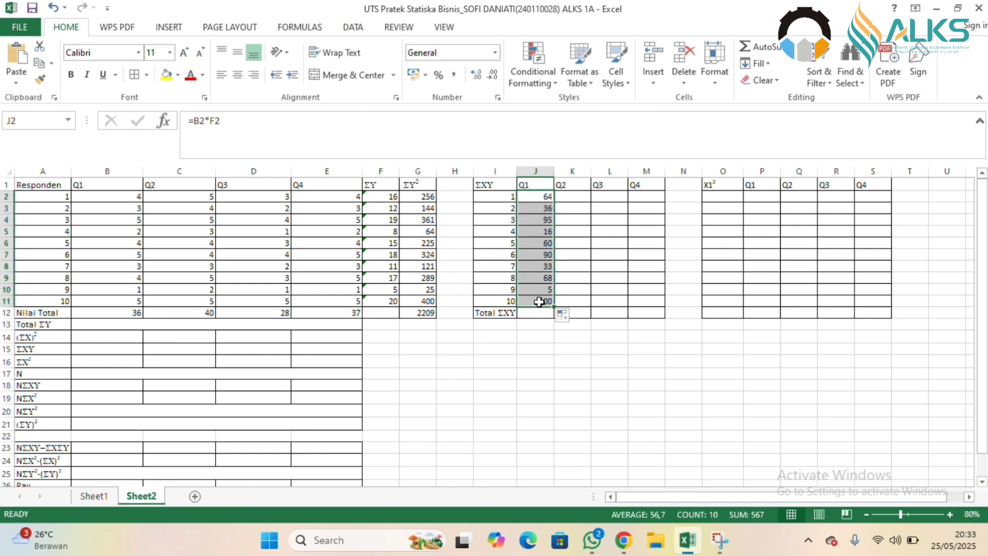
Calculate the first Q2 ΣXY product in K2 with =C2*F2 and fill the formula down to K11.
left_click(573, 198)
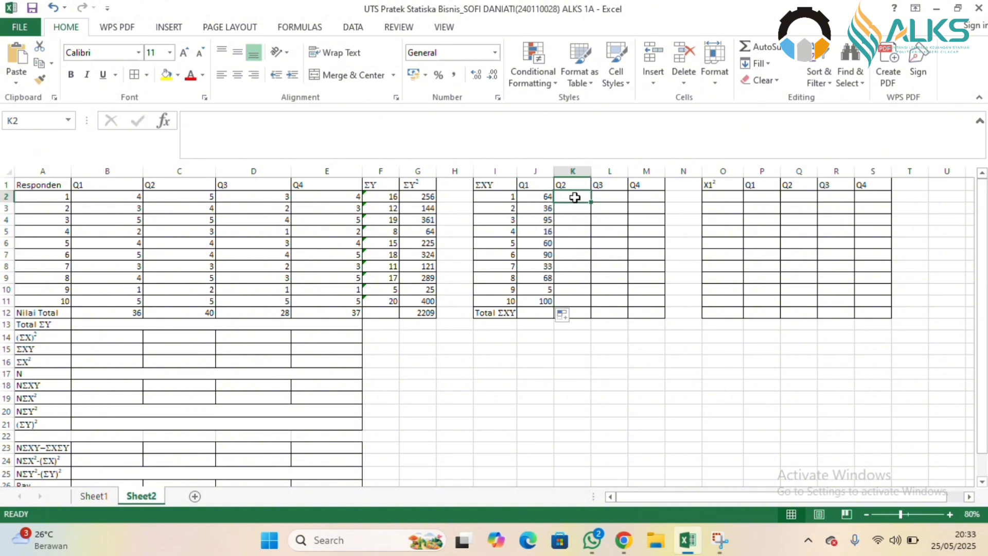
type("=")
left_click(182, 197)
type("*")
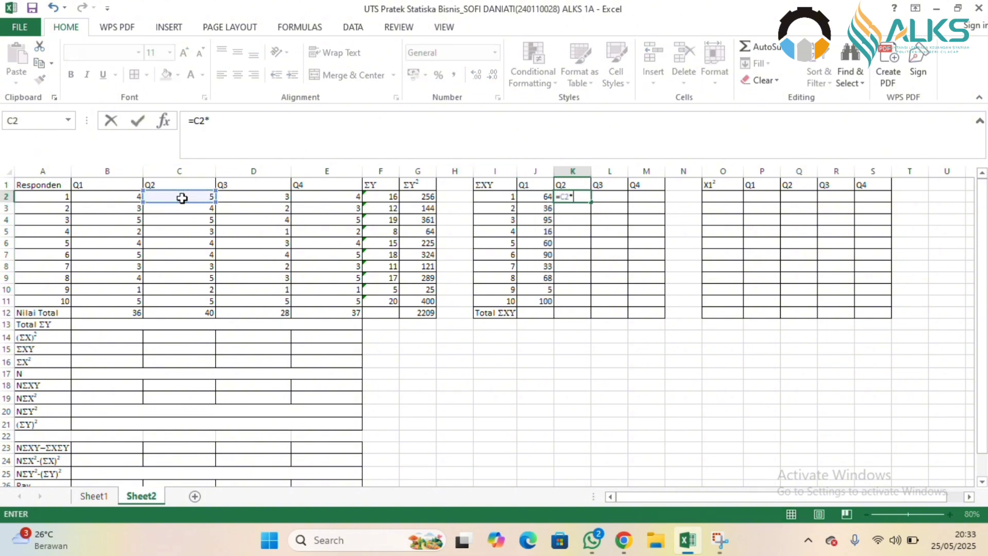
left_click(393, 197)
key("Return")
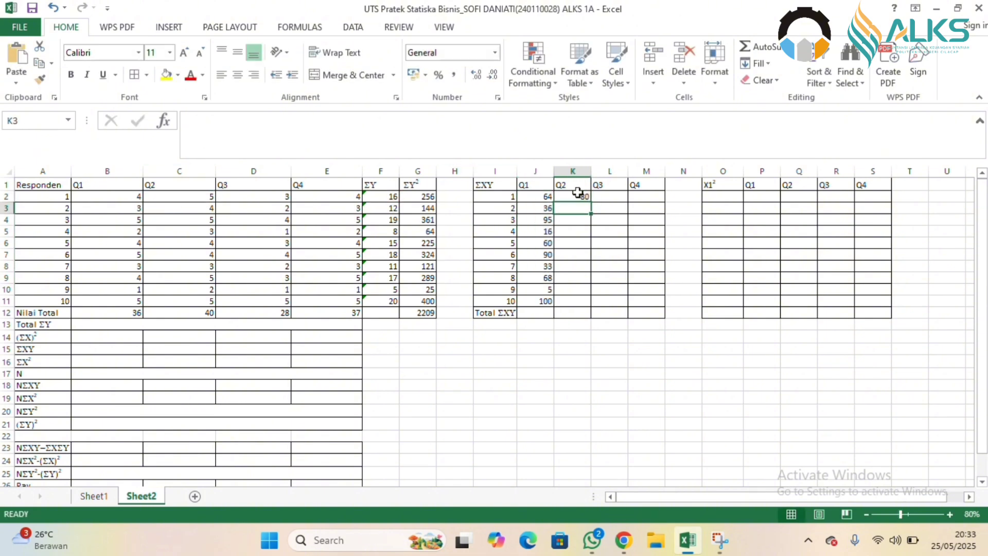
left_click(579, 196)
left_click_drag(591, 205, 583, 303)
Calculate the first Q3 ΣXY product in L2 with =D2*F2 and fill the formula down to L11.
left_click(620, 196)
type("=")
left_click(274, 196)
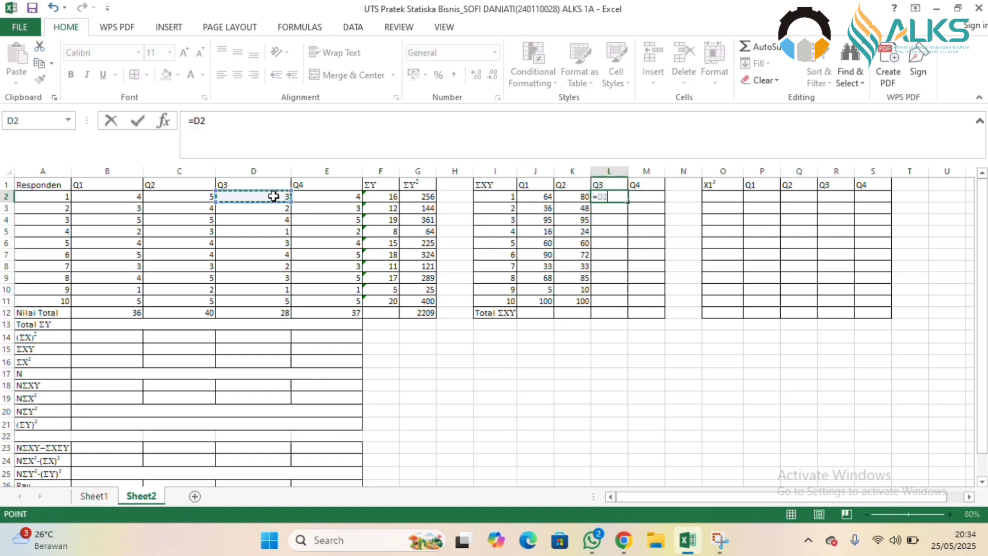
type("*")
left_click(383, 197)
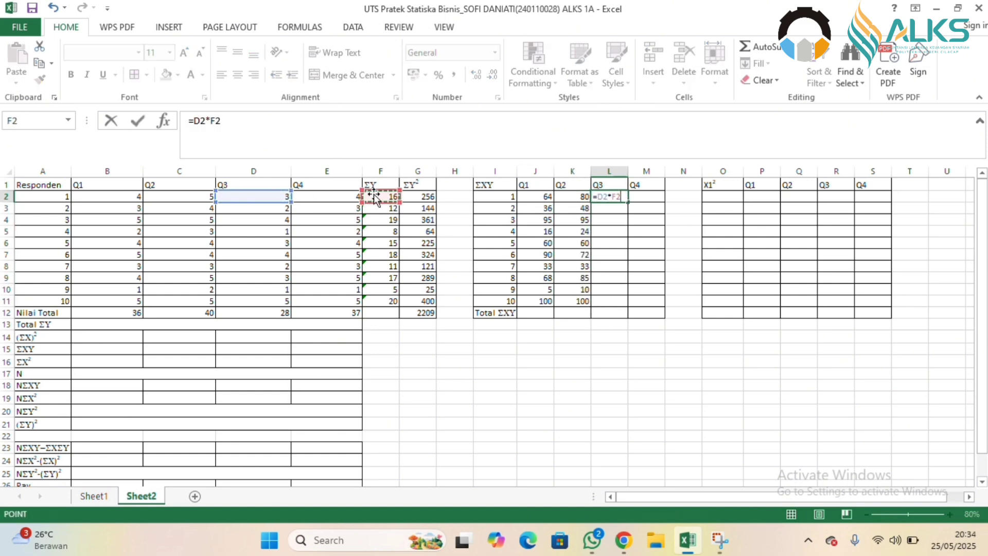
key("ctrl+Return")
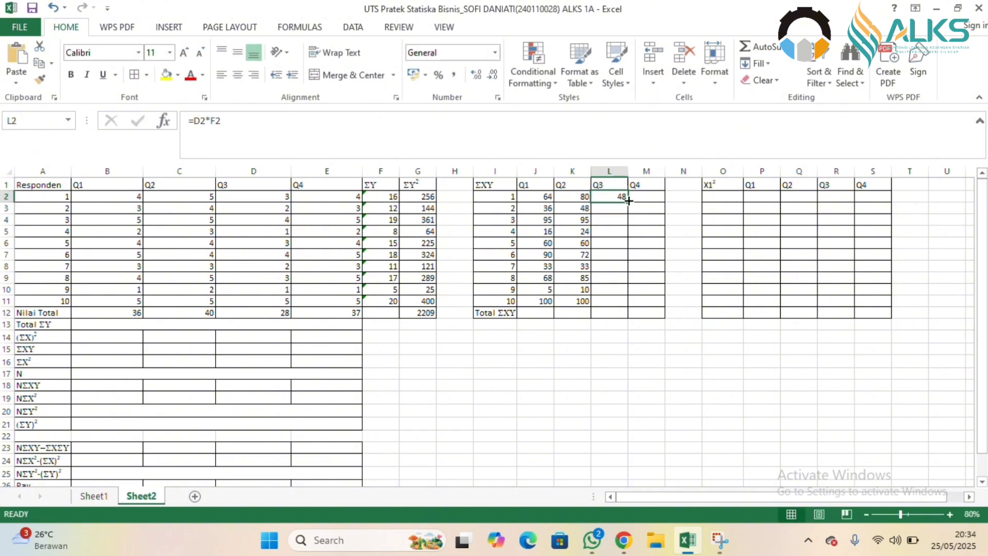
left_click_drag(628, 202, 621, 304)
Calculate the first Q4 ΣXY product in M2 with =E2*F2 and fill the formula down to M11.
left_click(641, 196)
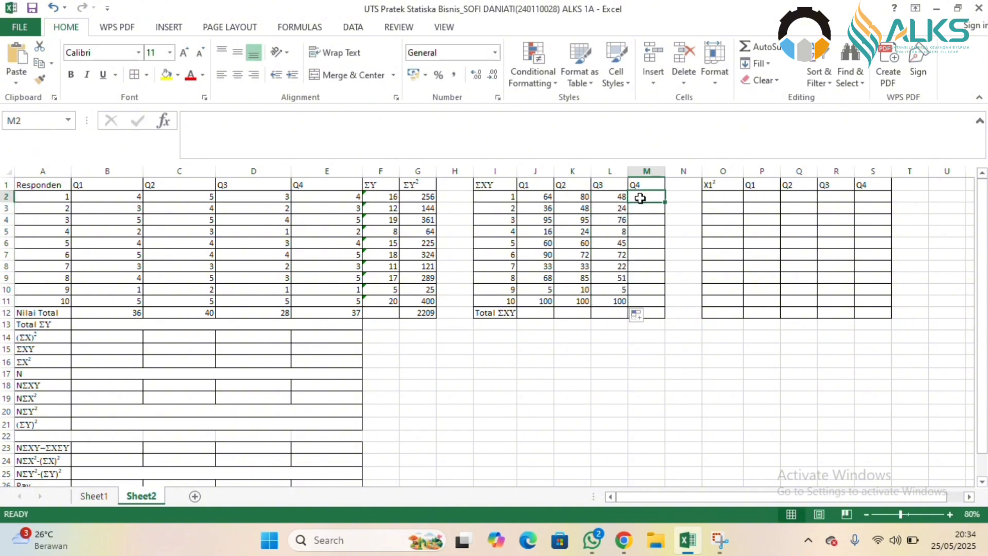
type("=")
left_click(313, 194)
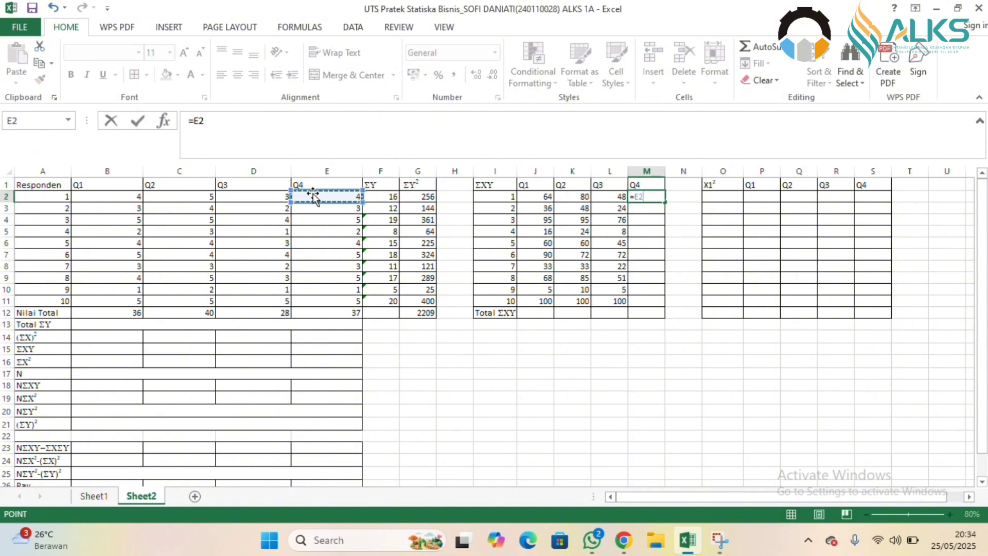
type("*")
left_click(379, 196)
key("Return")
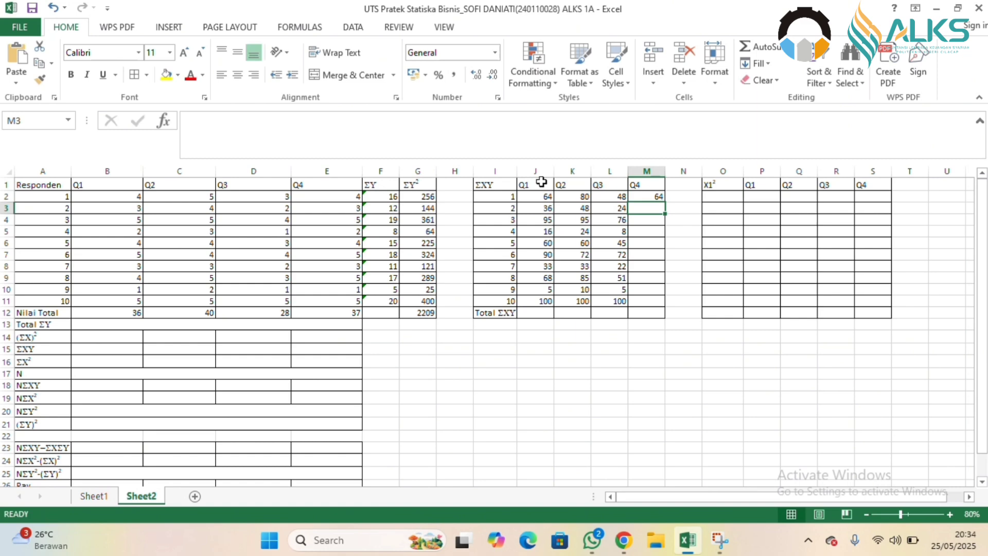
left_click(654, 195)
left_click_drag(664, 202, 660, 304)
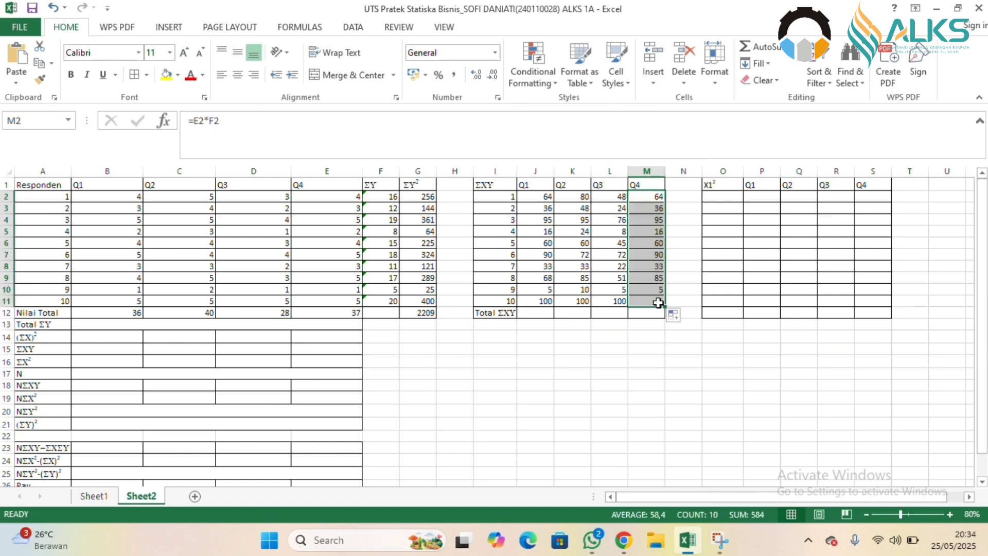
Total the Q1 column of the ΣXY table in J12 with =SUM(J2:J11).
left_click(535, 314)
type("=SU")
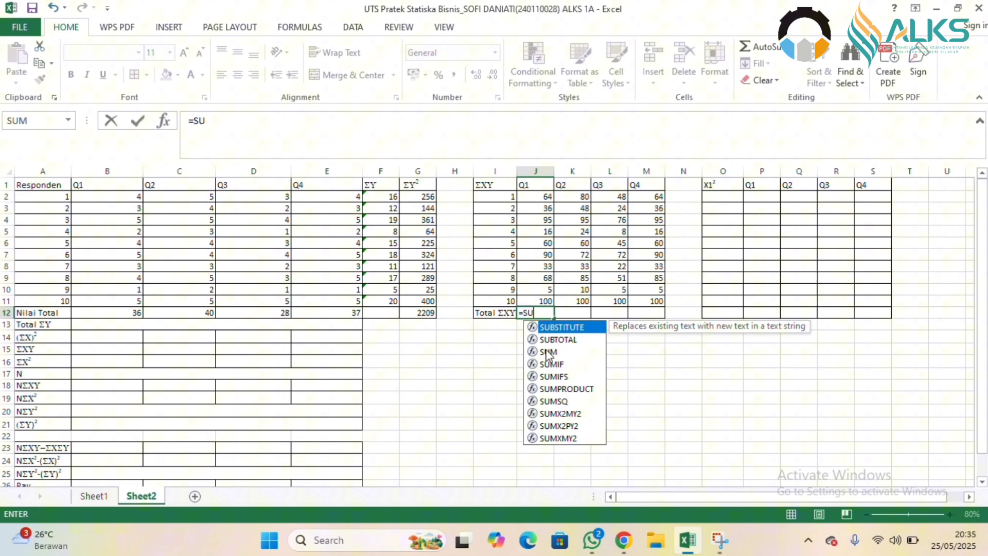
left_click(547, 352)
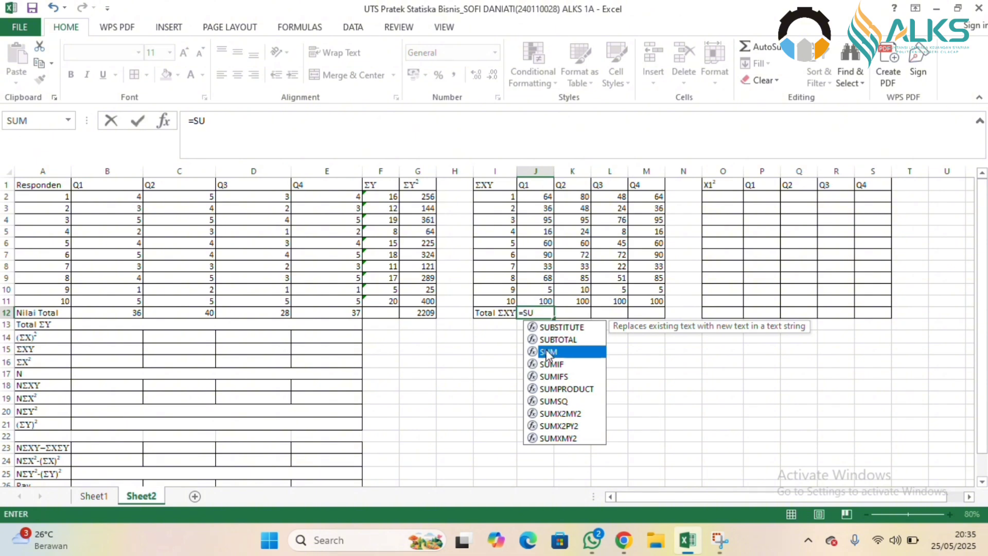
double_click(546, 350)
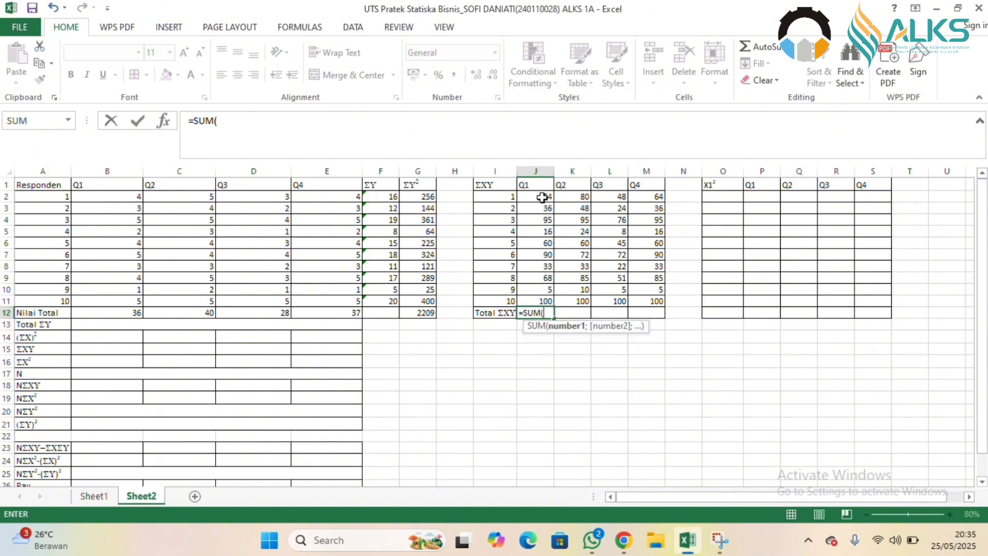
left_click_drag(542, 197, 535, 301)
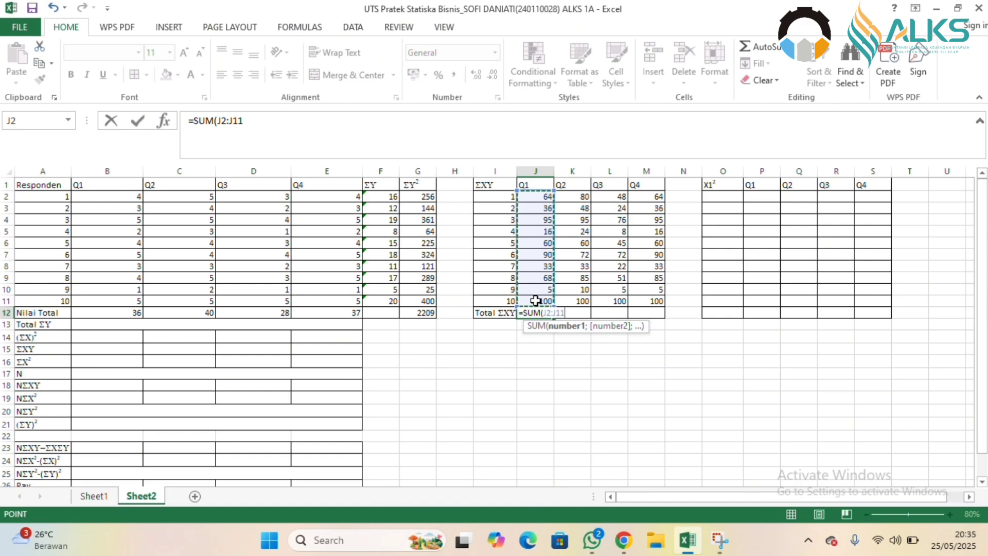
type(")")
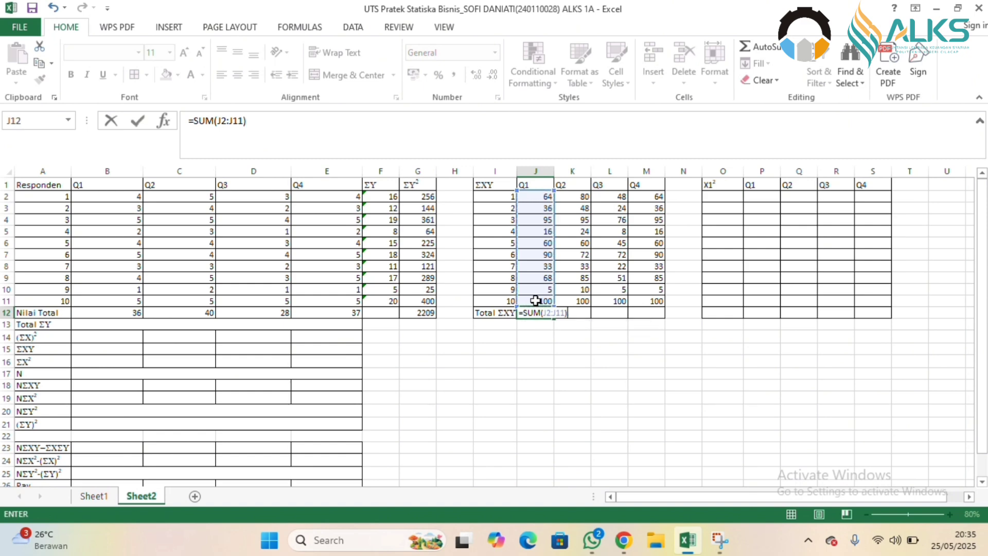
key("Return")
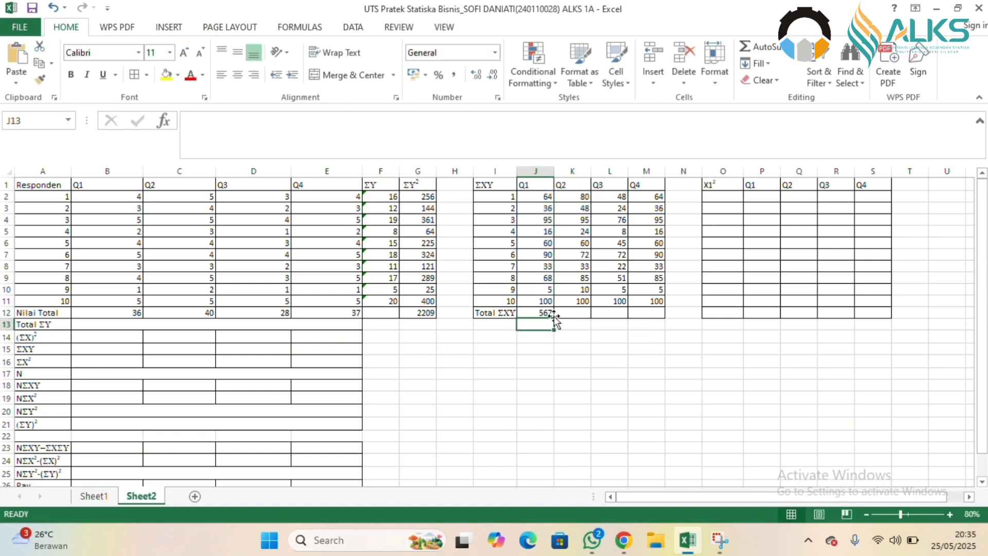
Fill the Q1 total formula of the ΣXY table from J12 across to M12.
left_click(545, 312)
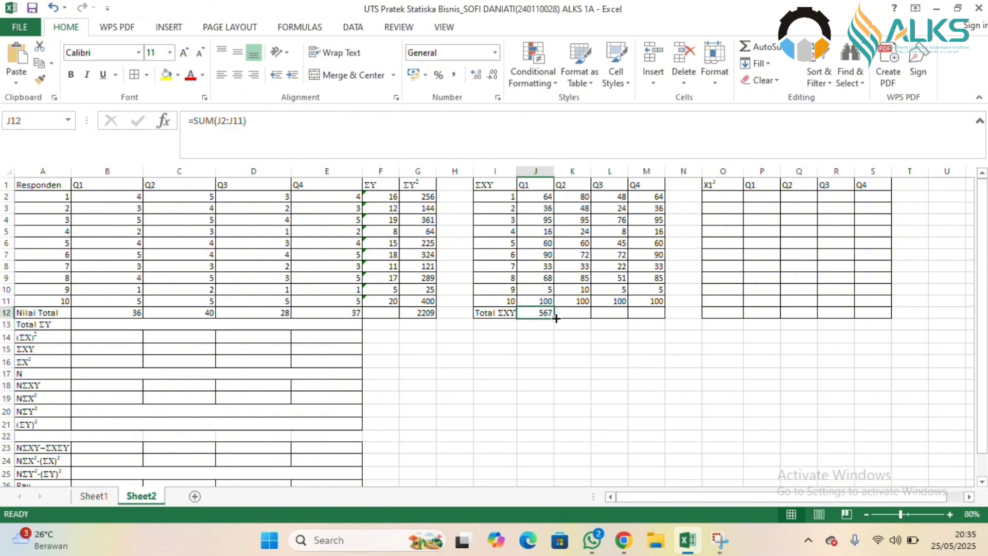
left_click_drag(554, 316, 660, 316)
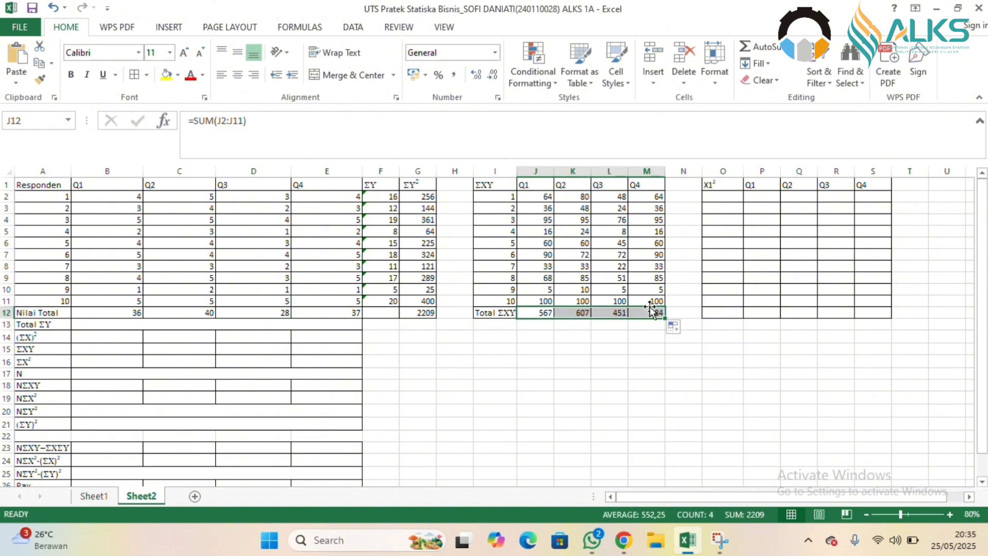
left_click(727, 197)
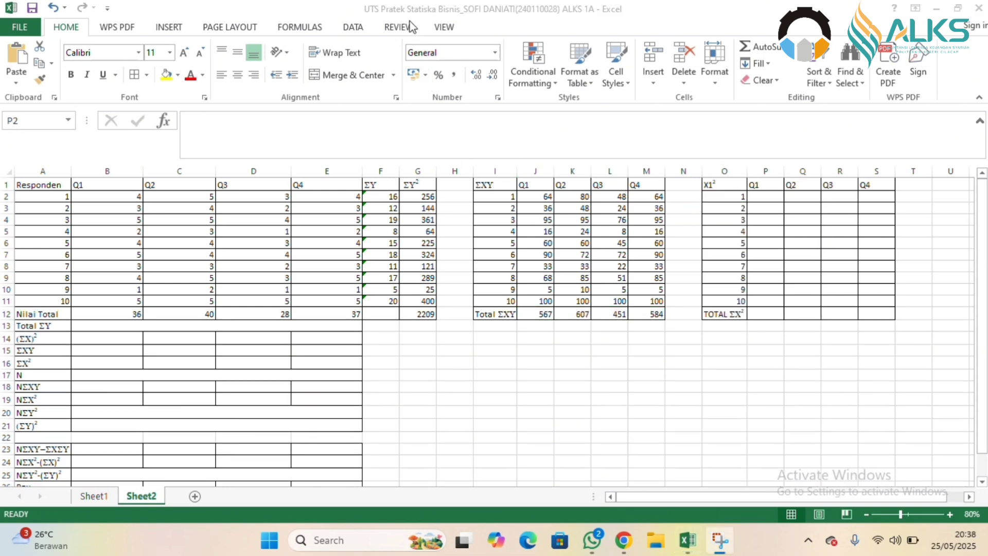
Square the first Q1 score in P2 with =B2^2 and fill the formula down to P11.
left_click(778, 194)
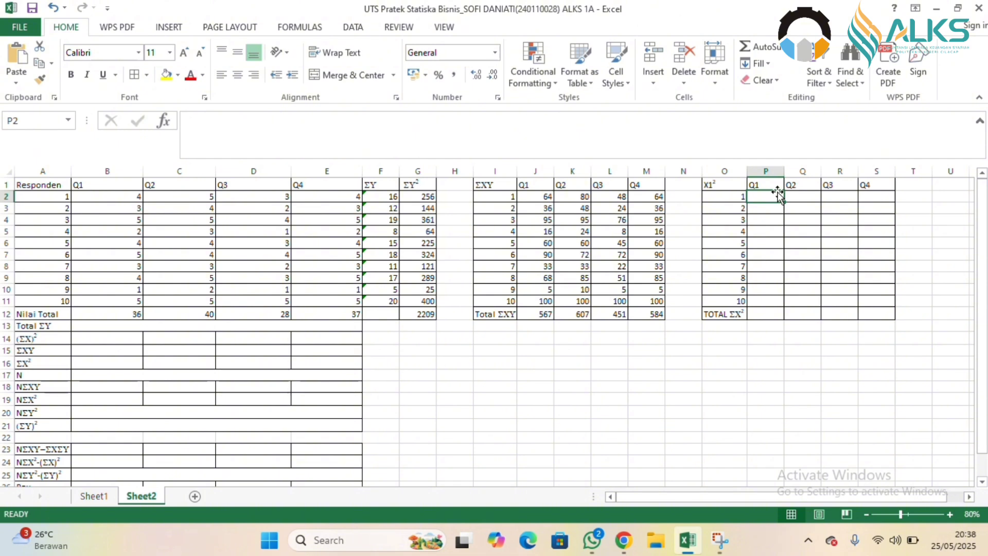
type("=")
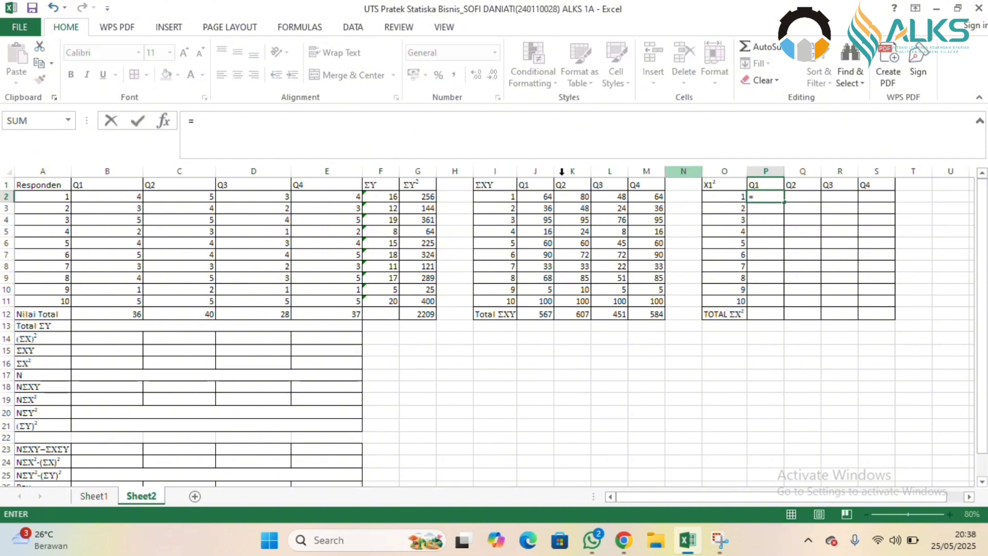
left_click(125, 199)
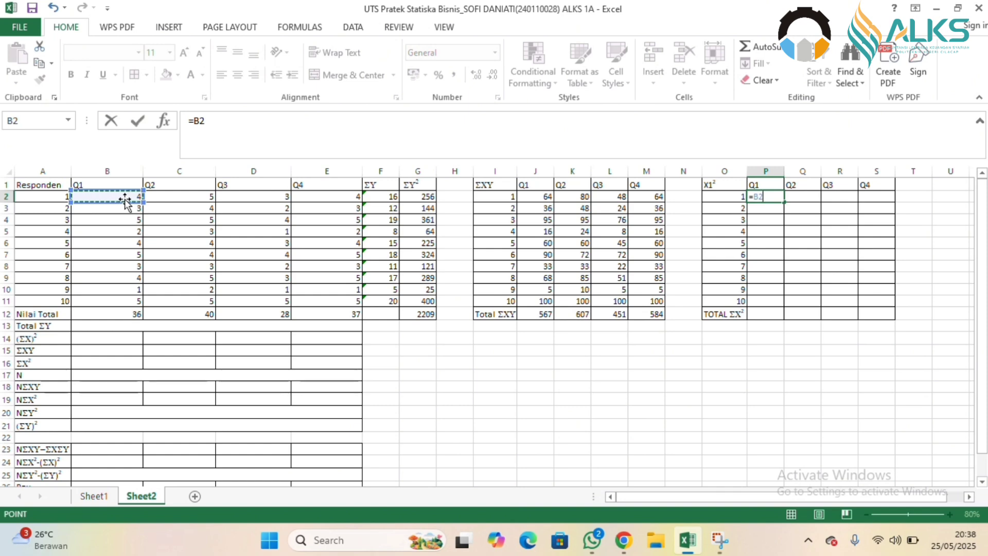
type("^2")
key("Return")
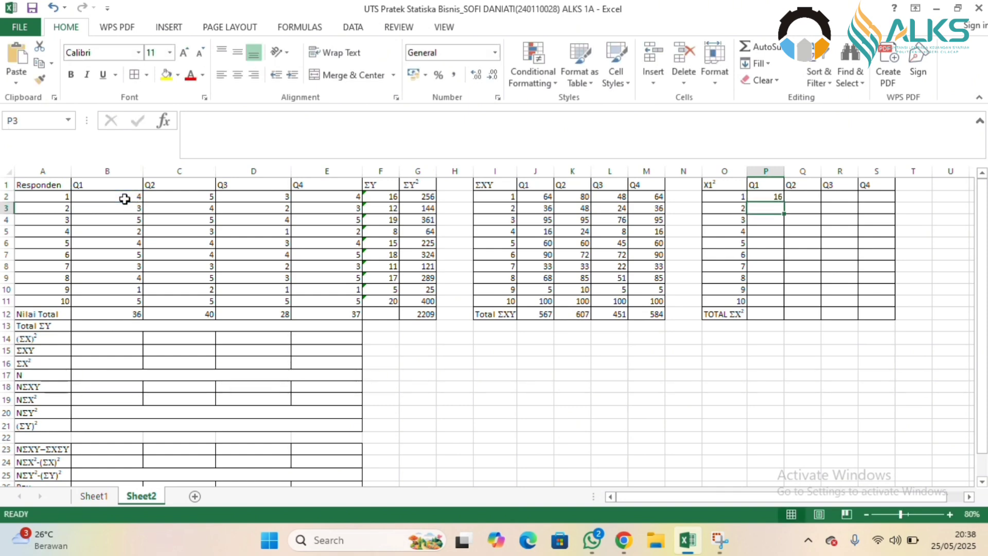
left_click(781, 196)
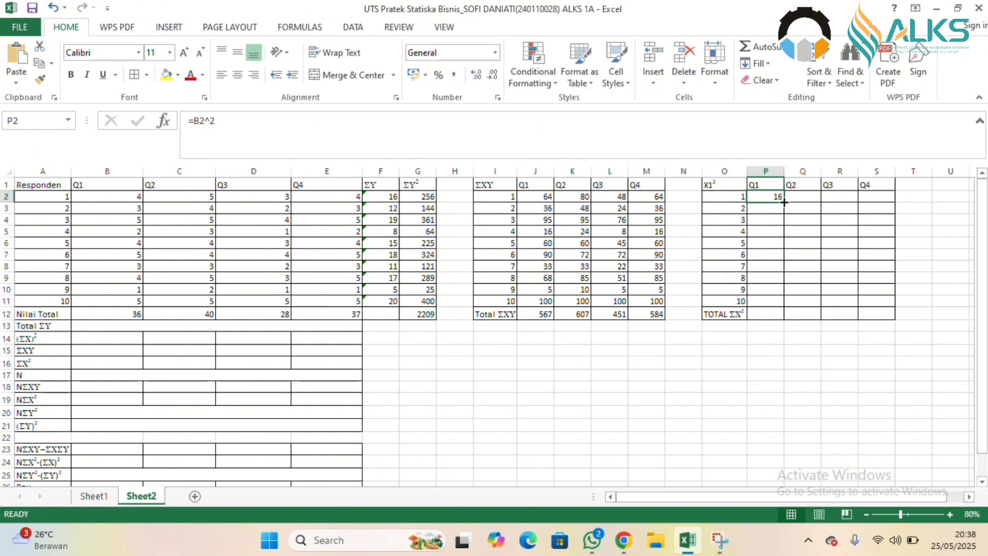
left_click_drag(783, 202, 784, 307)
Square the first Q2 score in Q2 with =C2^2 and fill the formula down to Q11.
left_click(805, 196)
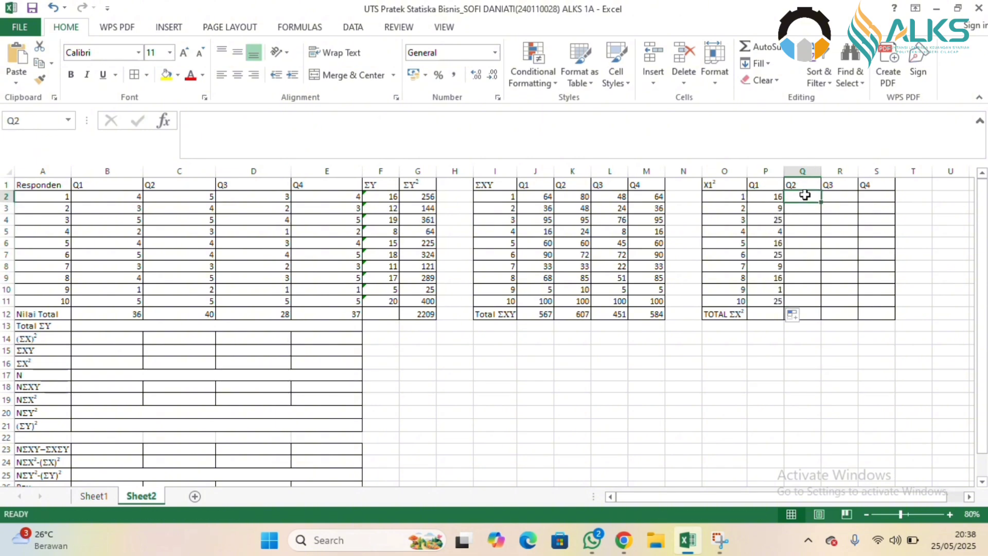
type("=")
left_click(155, 196)
type("^")
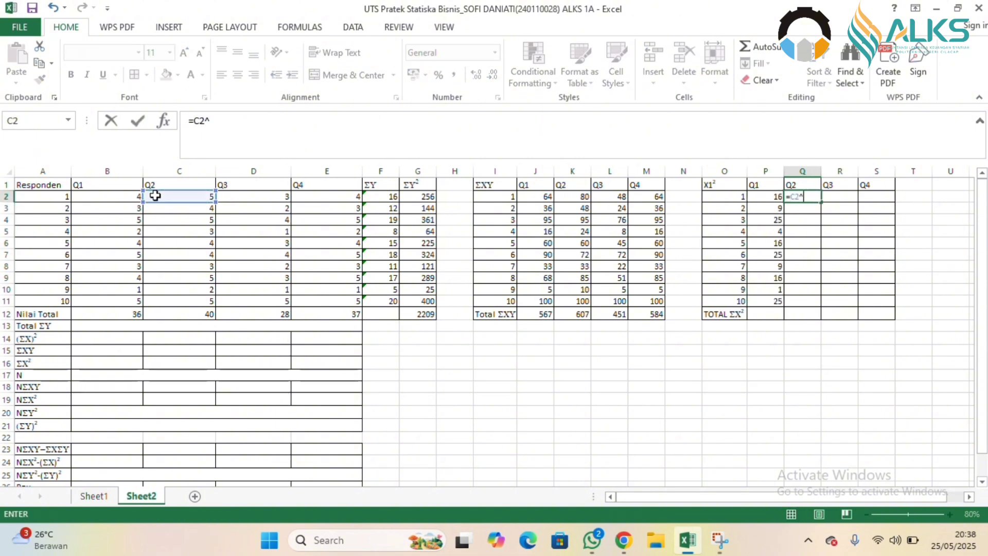
type("2")
key("Return")
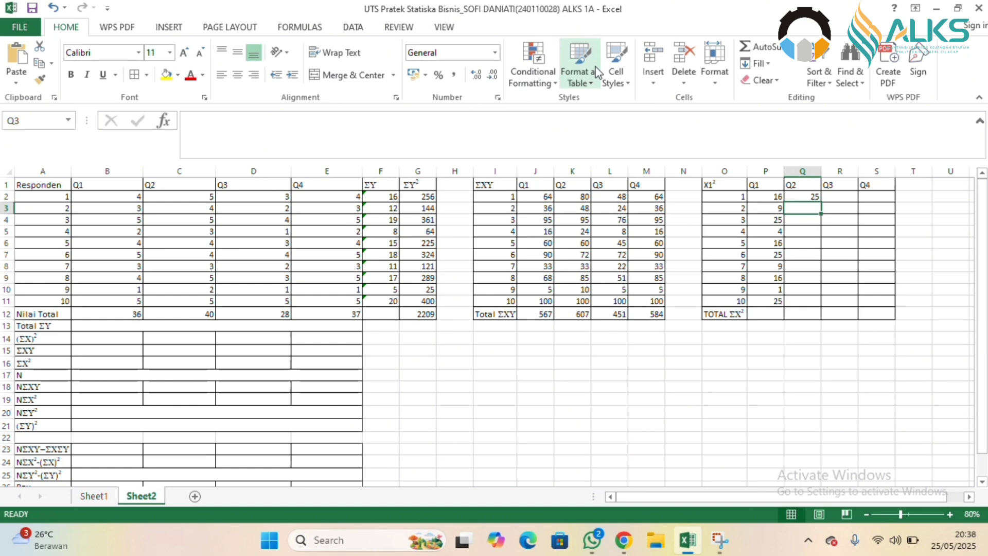
left_click(809, 198)
left_click_drag(821, 202, 818, 300)
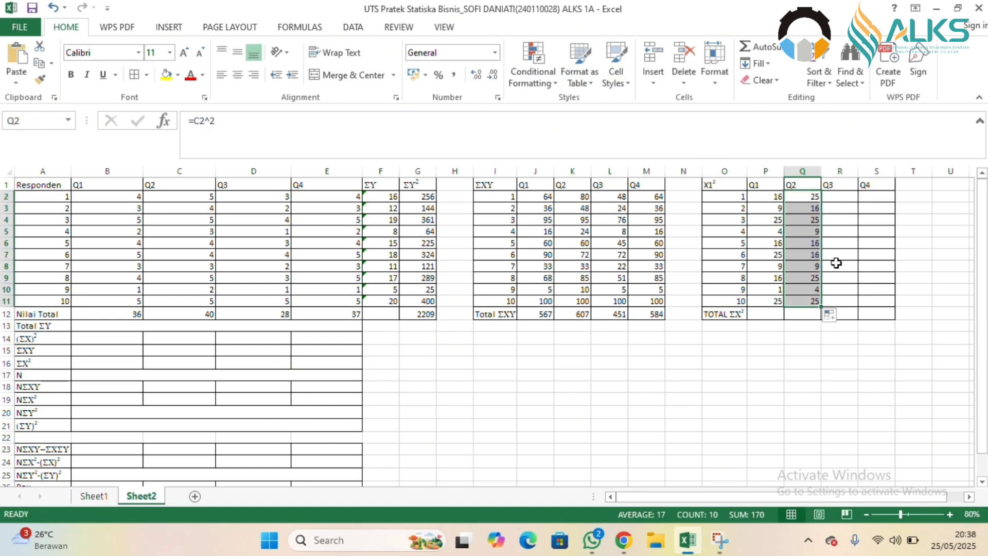
Square the first Q3 score in R2 with =D2^2 and fill the formula down to R11.
left_click(842, 195)
type("=")
left_click(267, 195)
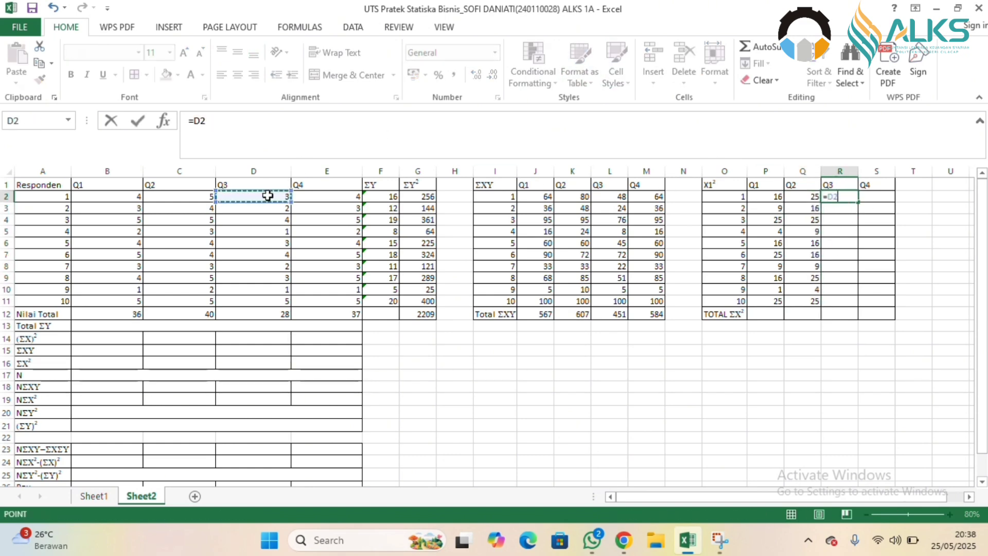
type("^2")
key("Return")
left_click(850, 198)
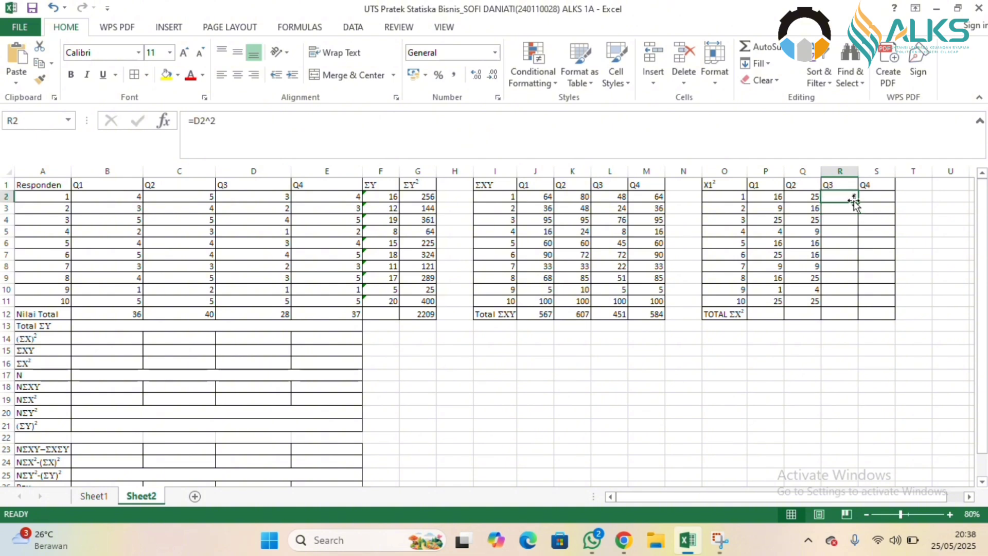
left_click_drag(858, 204, 838, 303)
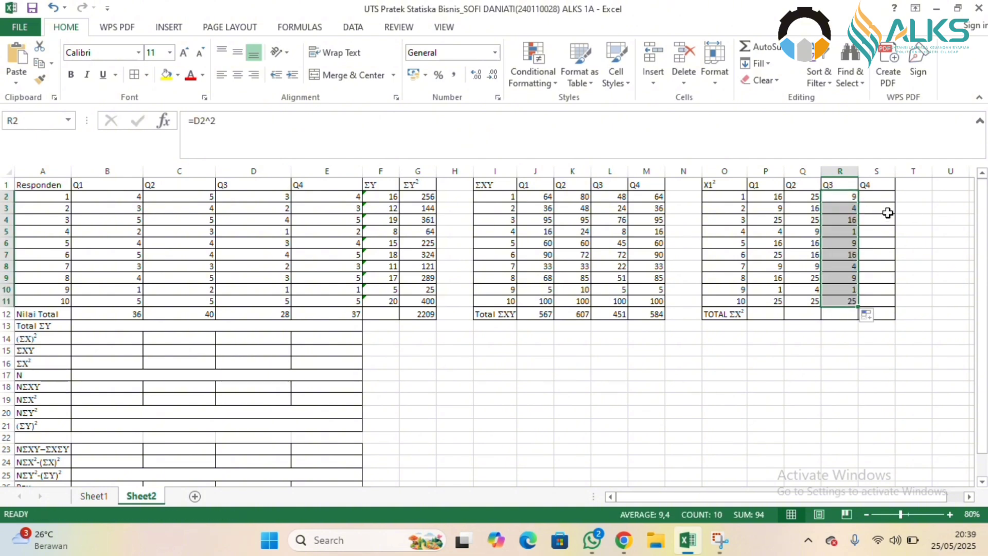
Square the first Q4 score in S2 with =E2^2 and fill the formula down to S11.
left_click(878, 197)
type("=")
left_click(346, 197)
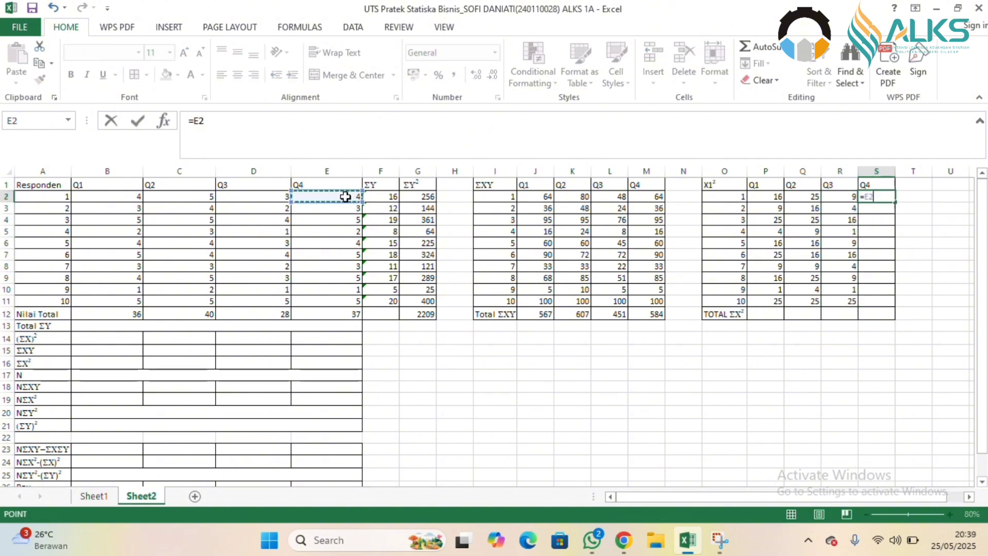
type("^2")
key("Return")
left_click(889, 195)
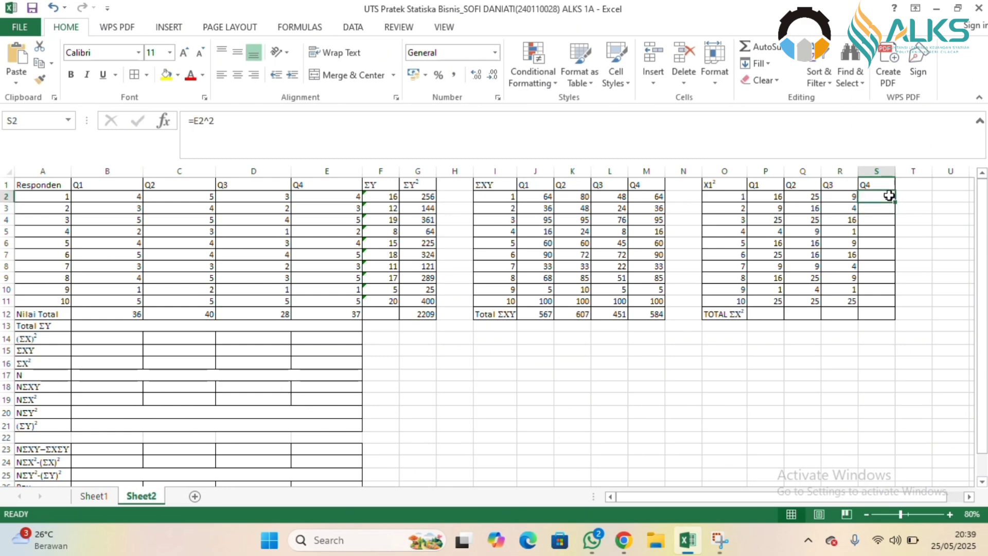
left_click_drag(895, 204, 874, 302)
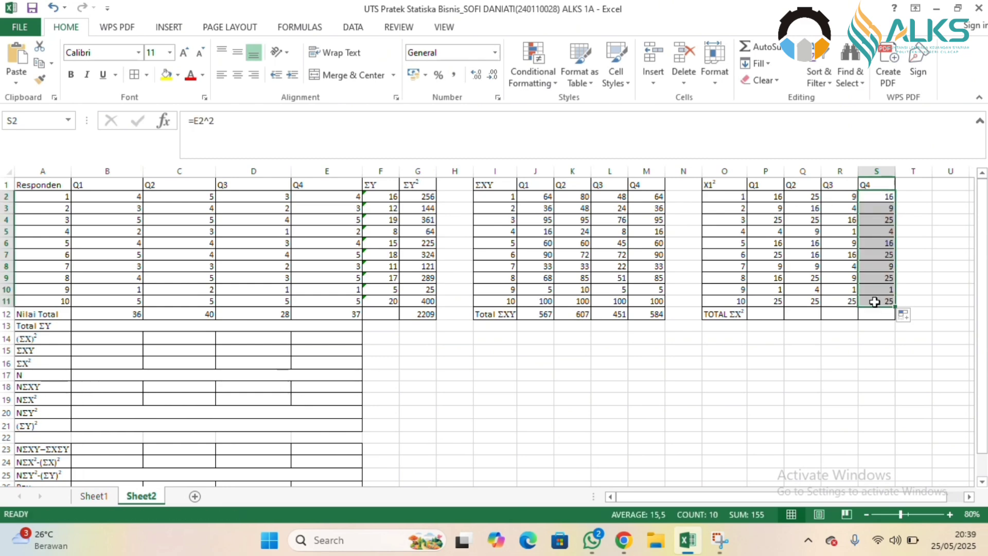
Total the Q1 squares in P12 with =SUM(P2:P11) and fill the formula across to S12.
left_click(770, 316)
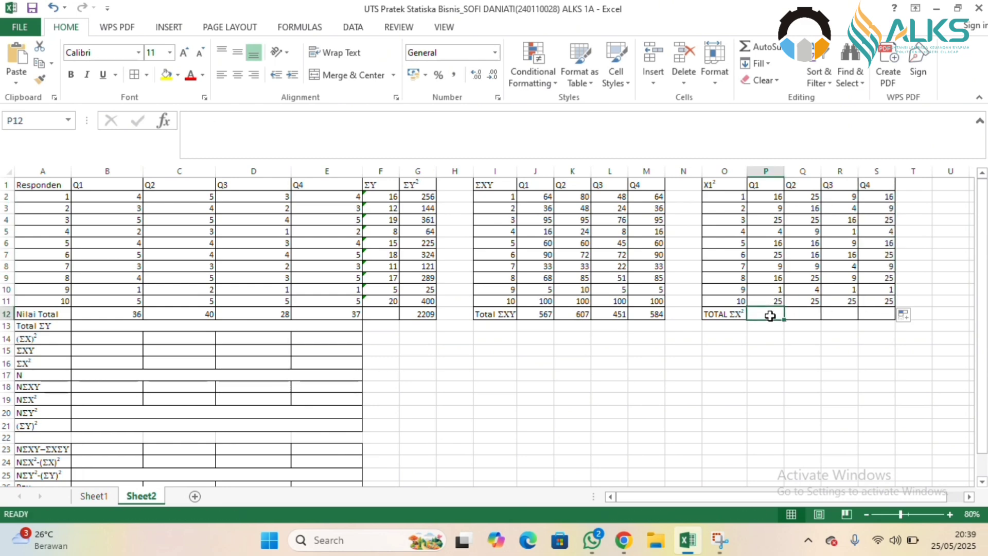
type("=SU")
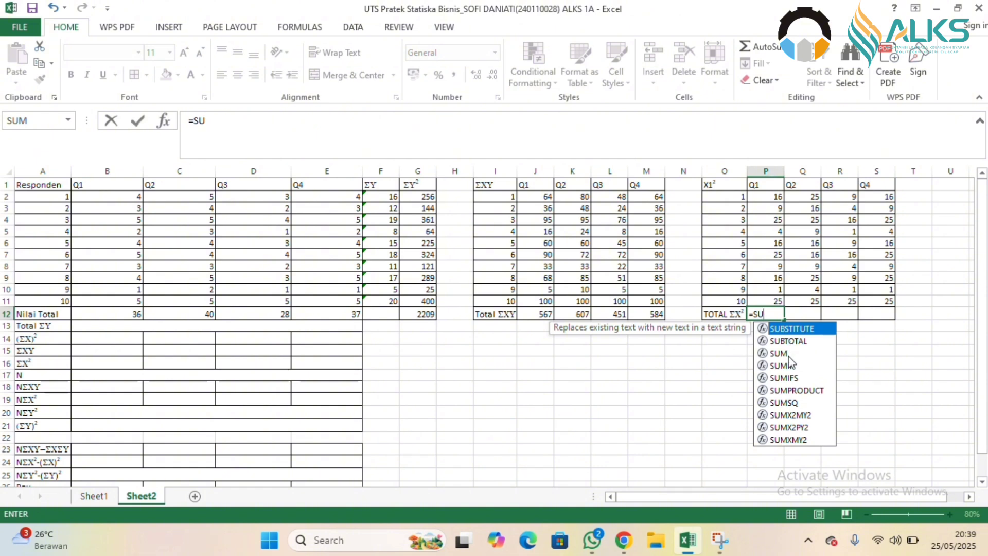
double_click(779, 354)
left_click_drag(772, 197, 772, 297)
key("Return")
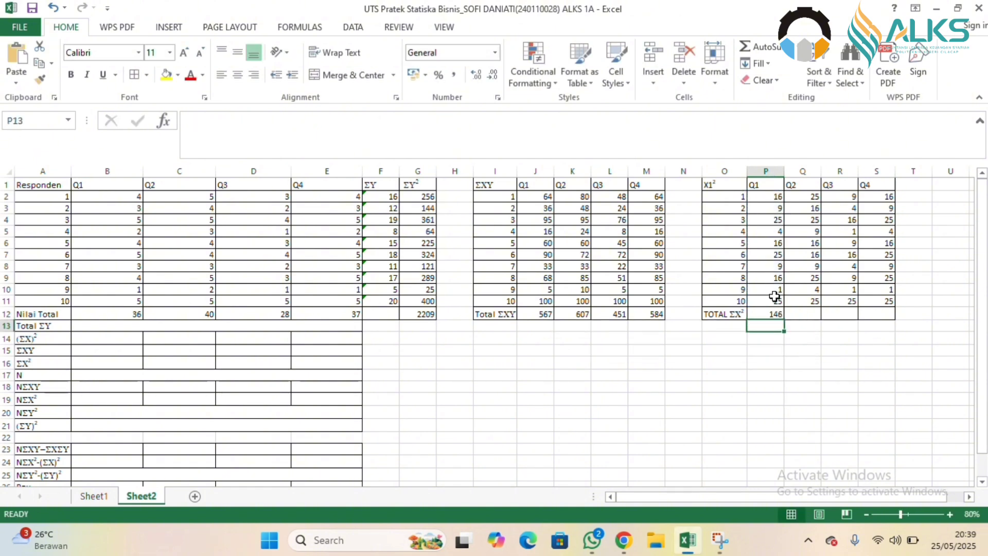
left_click(775, 314)
left_click_drag(783, 320, 891, 295)
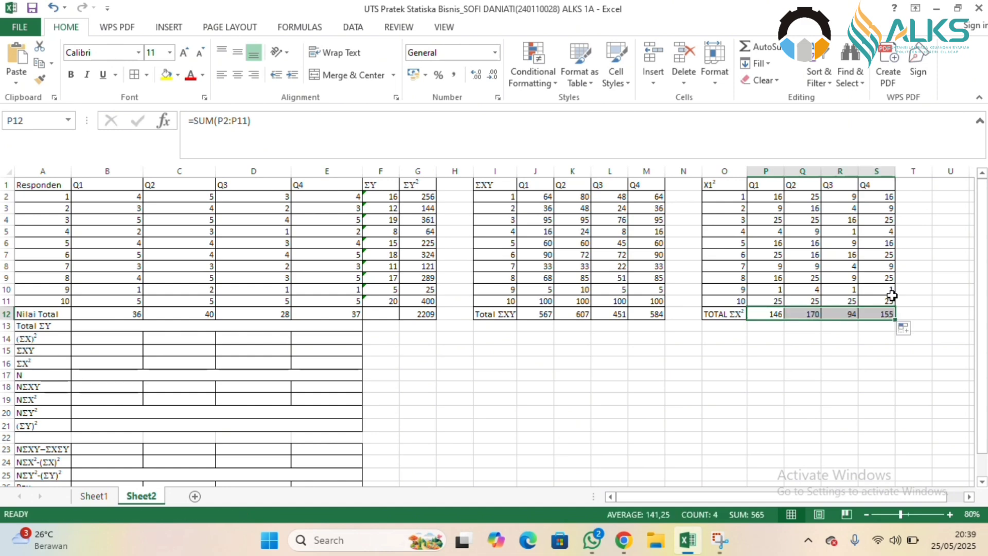
Calculate the Total ΣY in the merged cell of row 13 with =SUM(F2:F11).
left_click(196, 329)
type("=S")
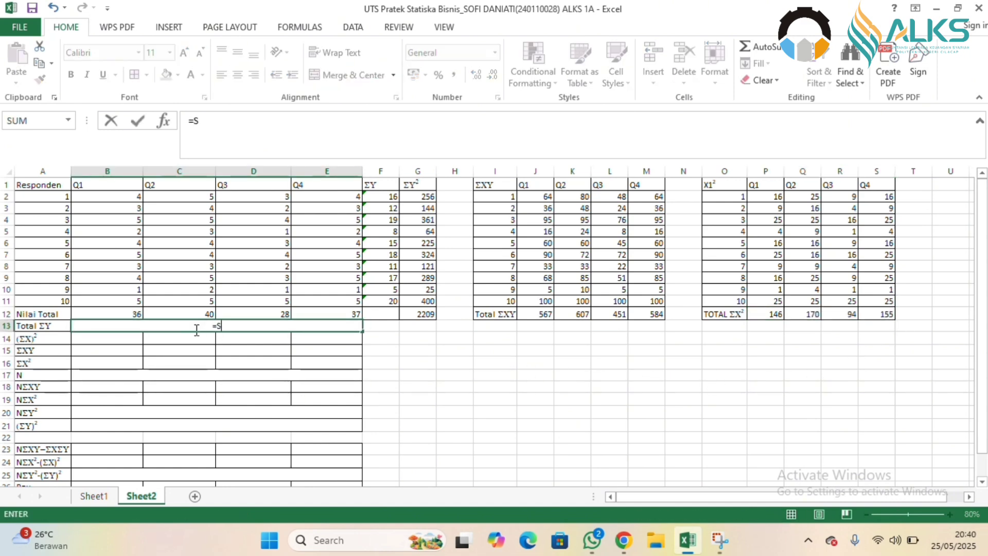
type("U")
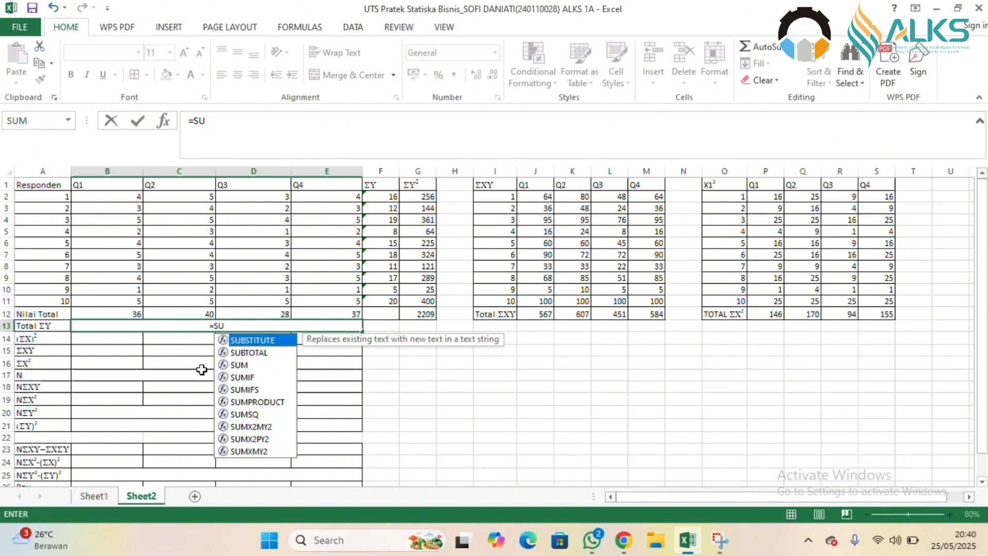
left_click(256, 364)
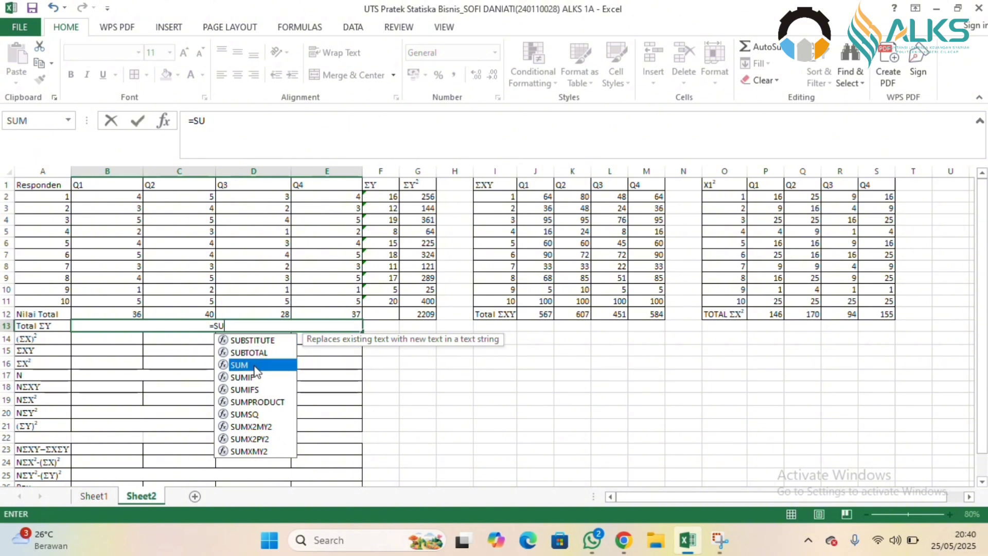
double_click(256, 366)
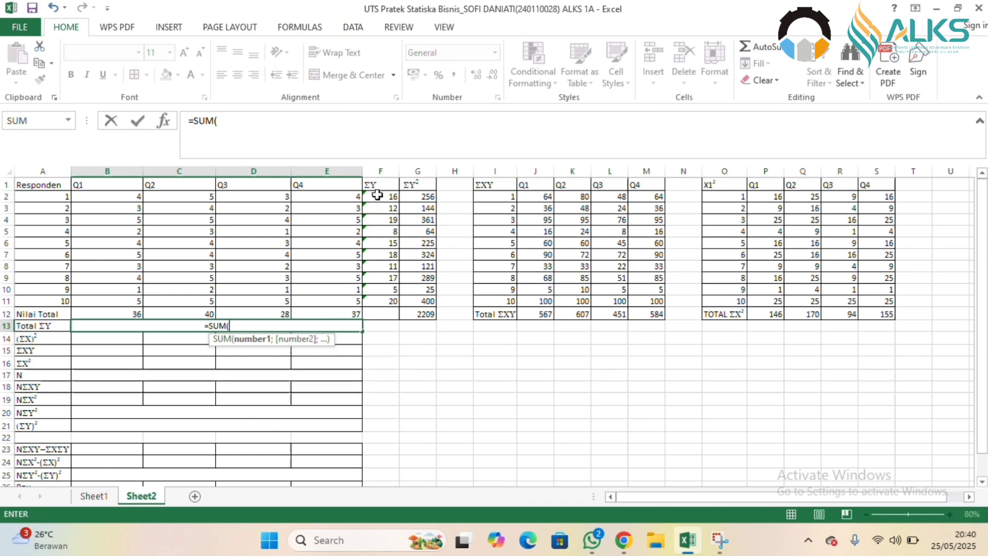
left_click_drag(378, 195, 386, 309)
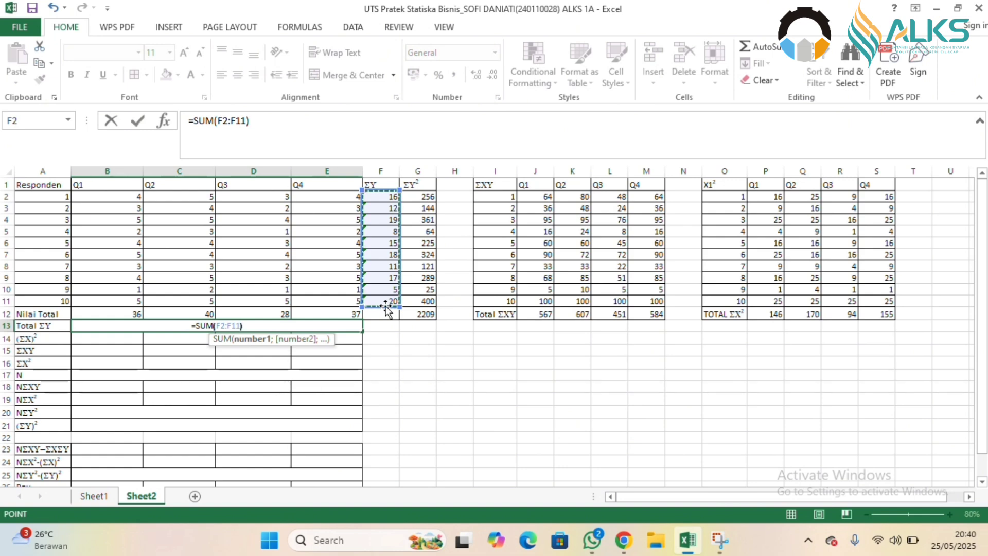
key("Return")
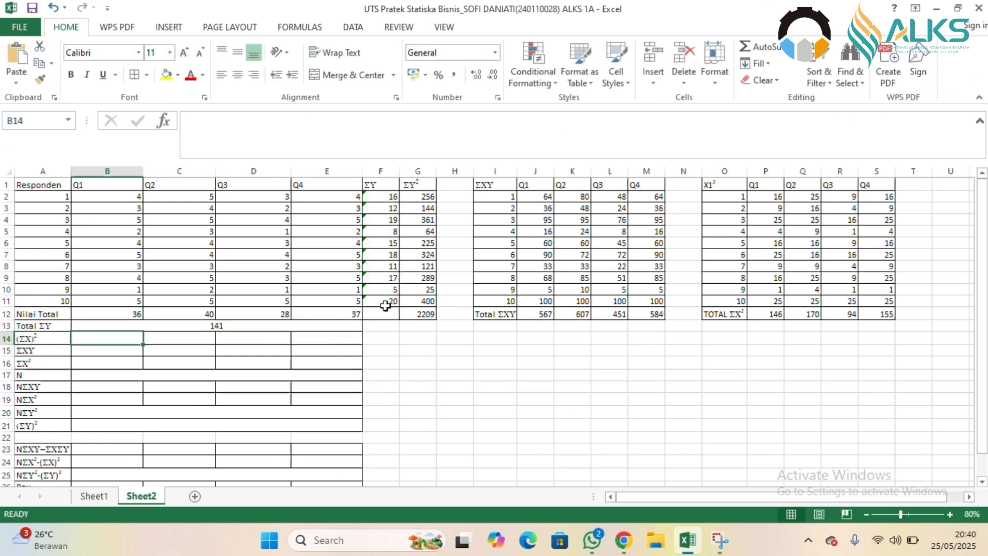
Calculate (ΣX)² for Q1 in B14 with =B12^2 and fill the formula across to E14.
type("=")
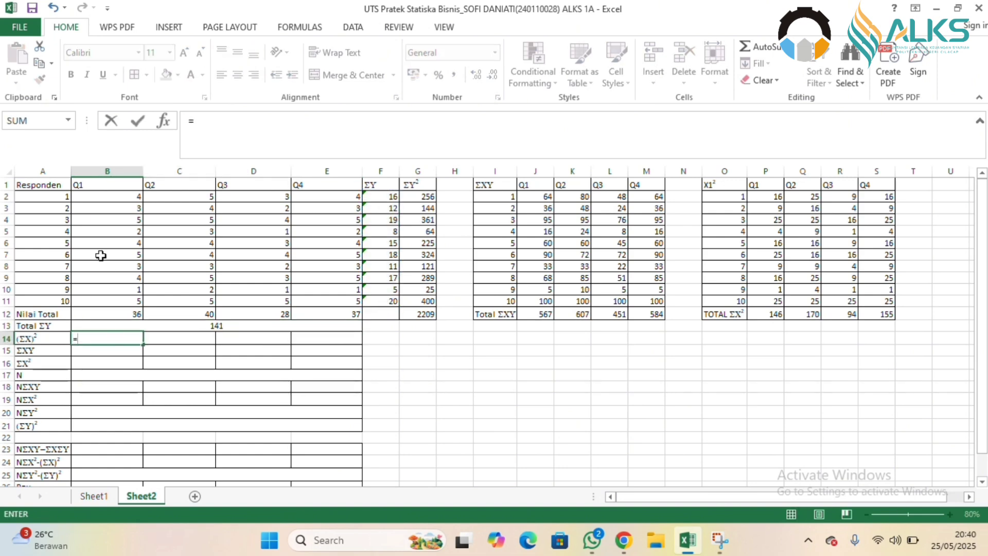
left_click(96, 196)
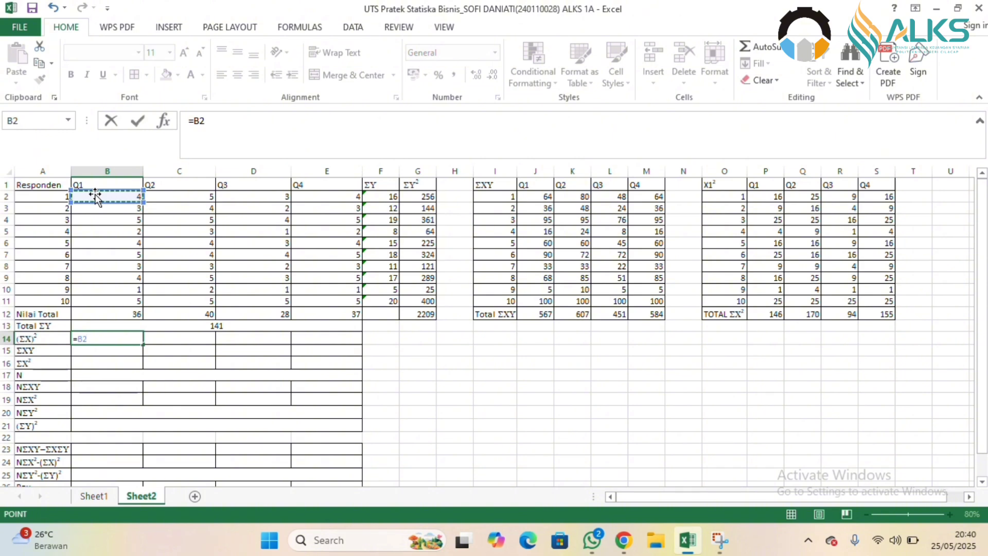
left_click(106, 312)
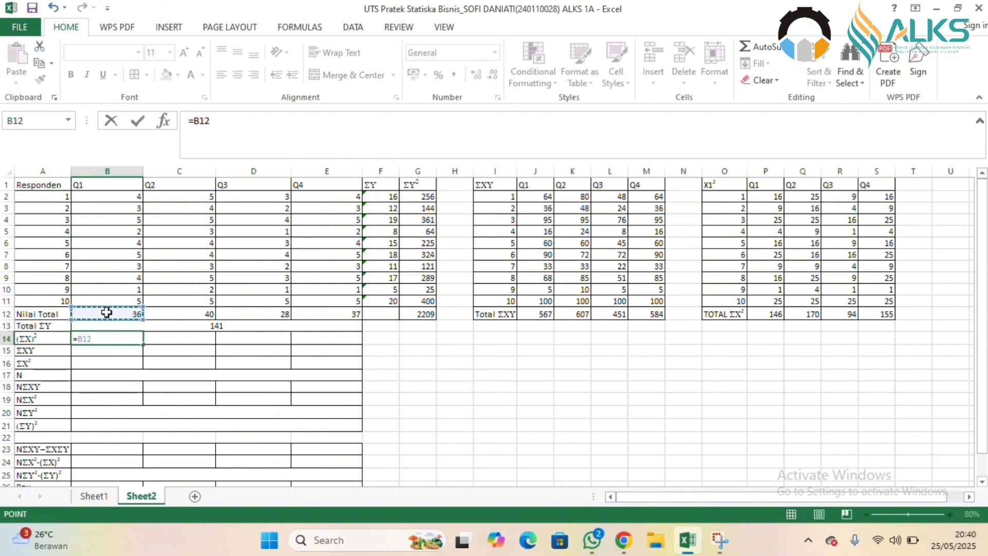
type("^2")
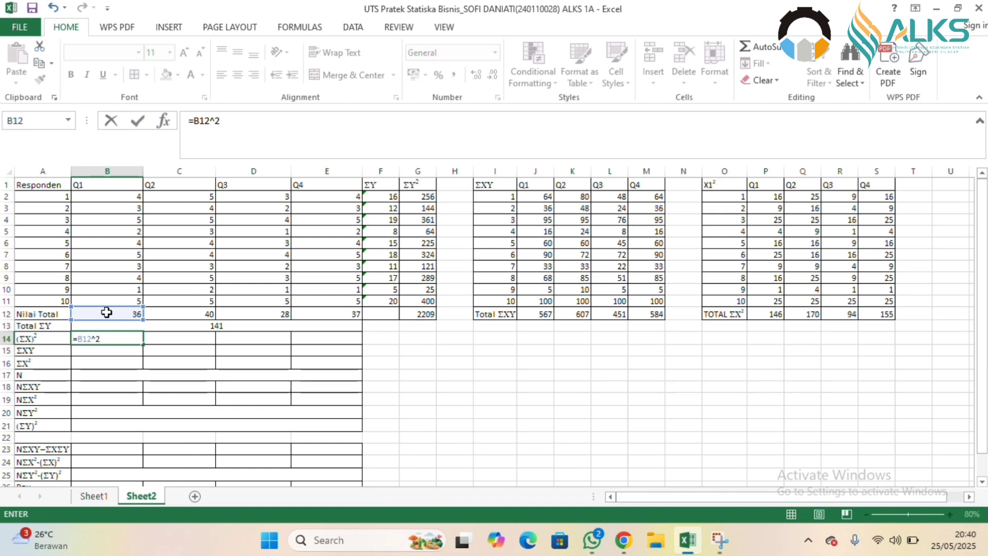
key("Return")
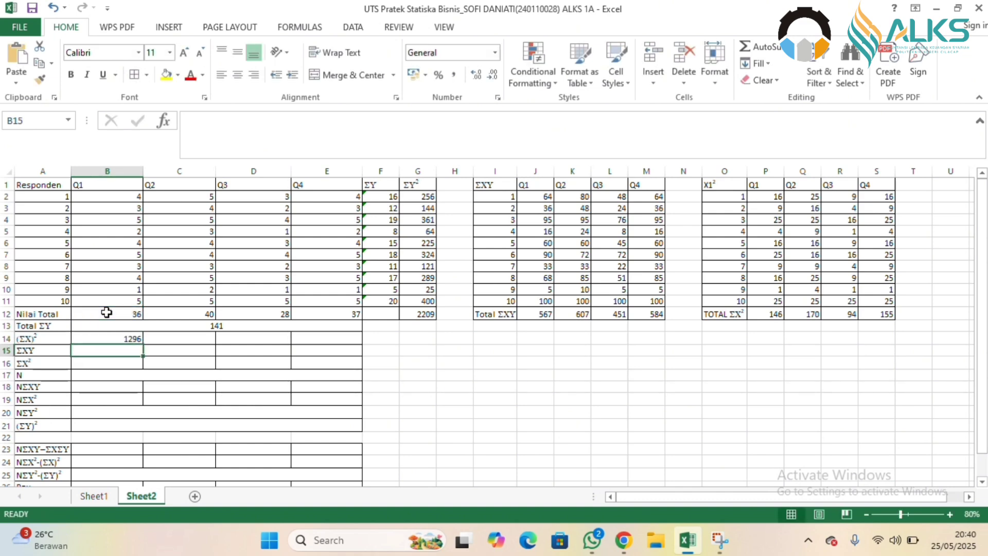
left_click(135, 338)
left_click_drag(143, 344, 334, 338)
Calculate ΣXY for Q1 in B15 with =SUM(J2:J11) and fill the formula across to E15.
left_click(132, 347)
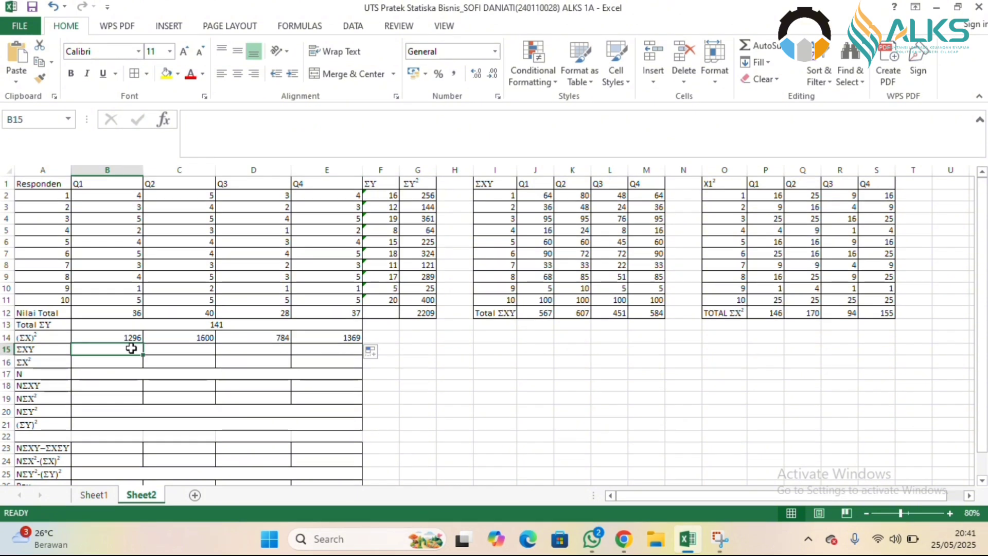
type("=SU")
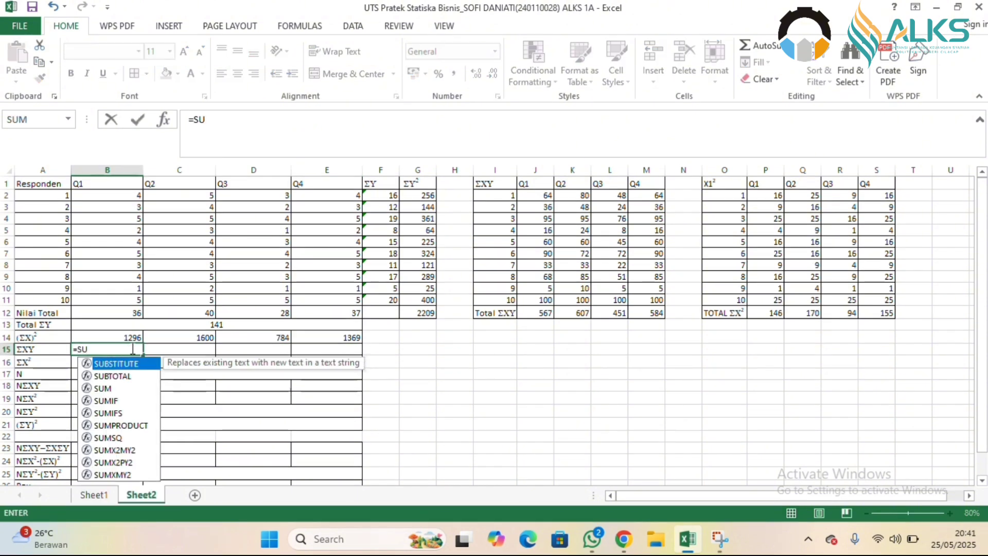
double_click(116, 389)
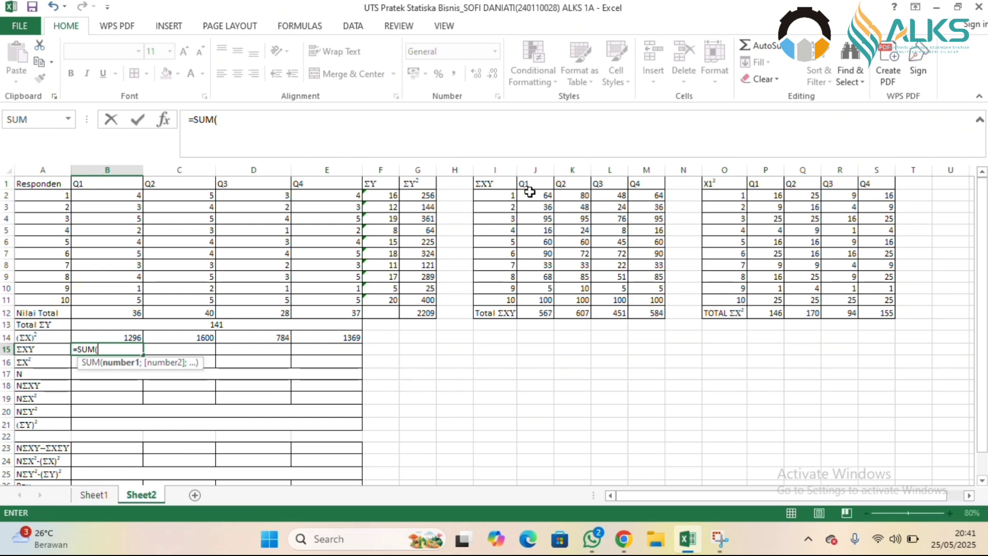
left_click_drag(529, 192, 538, 297)
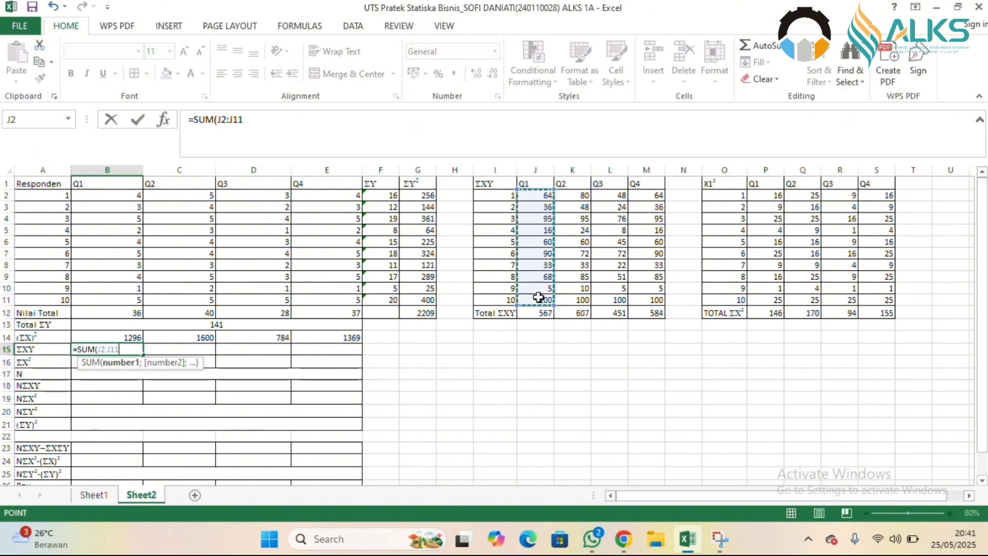
type(")")
key("Return")
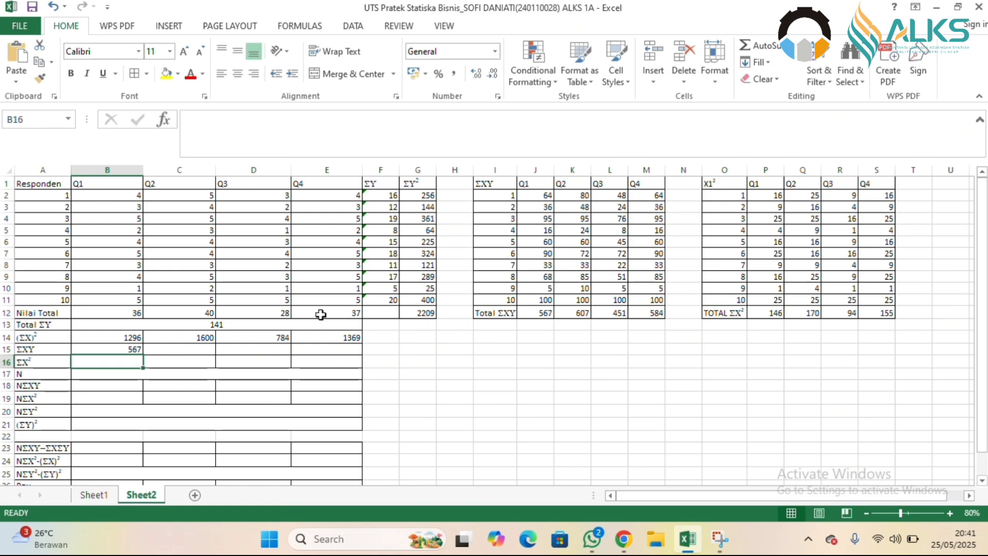
left_click(131, 349)
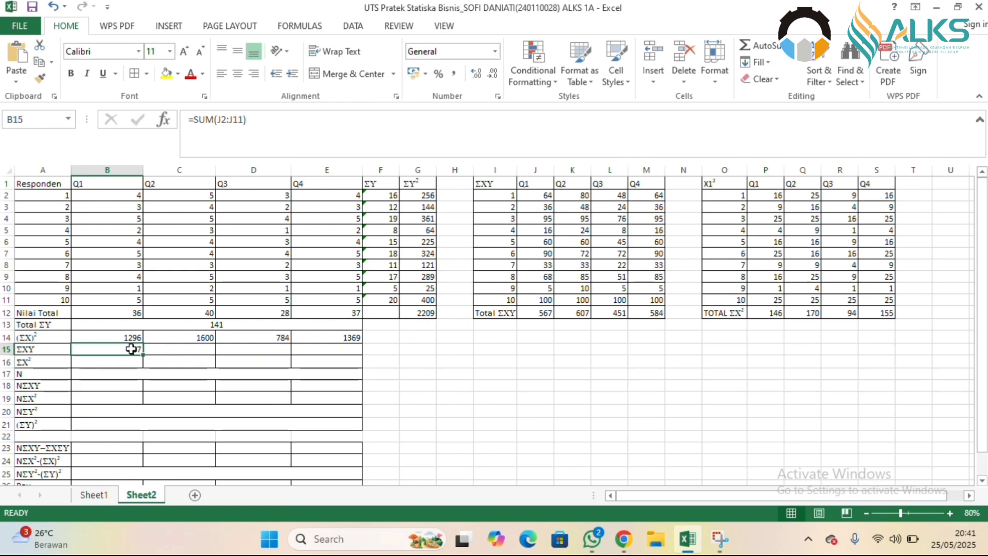
left_click_drag(143, 355, 338, 355)
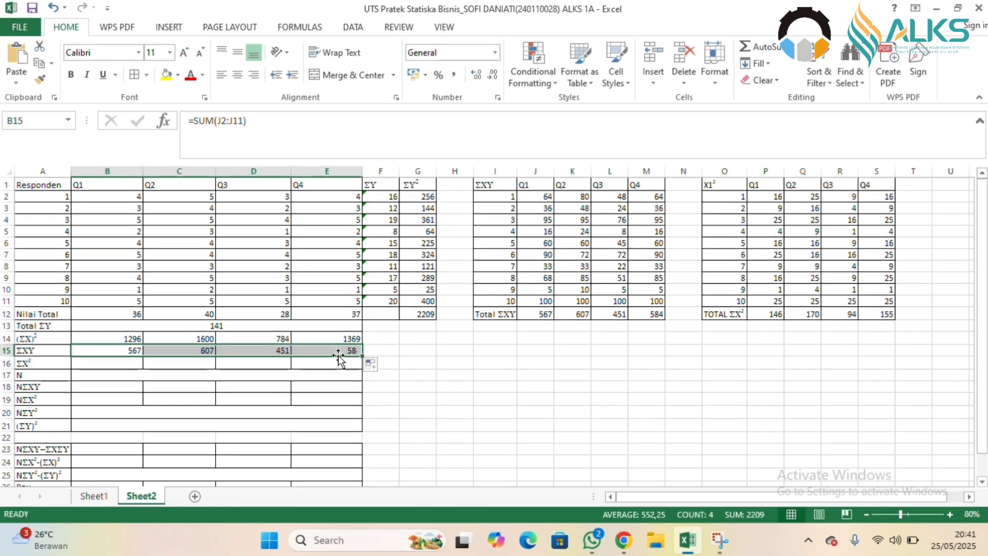
Calculate ΣX² for Q1 in B16 with =SUM(P2:P11) and fill the formula across to E16.
left_click(105, 367)
type("=SU")
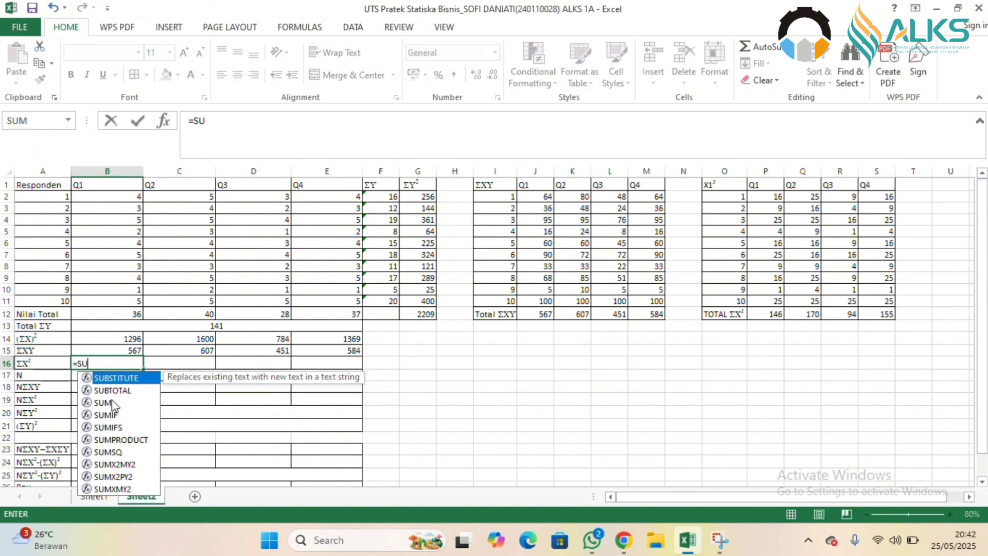
double_click(114, 405)
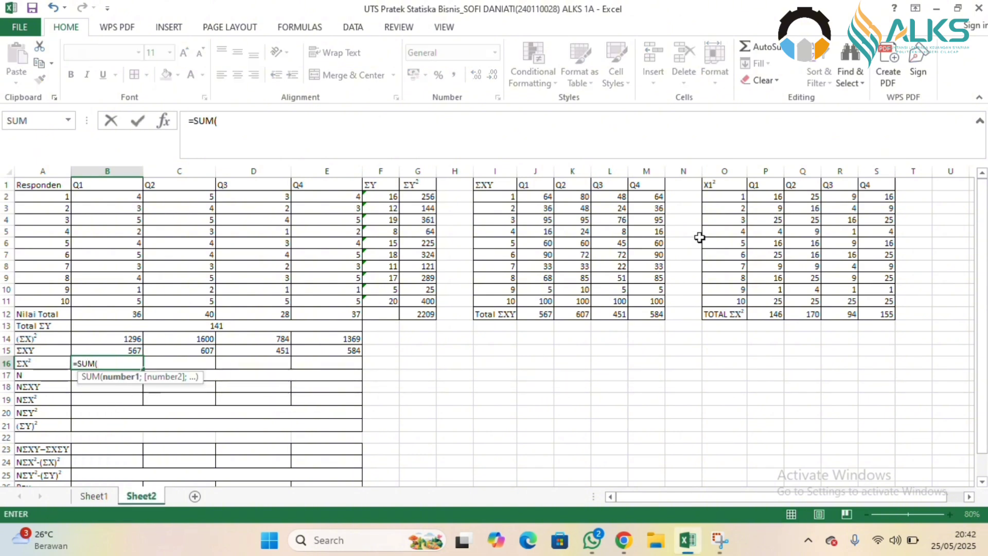
left_click(773, 198)
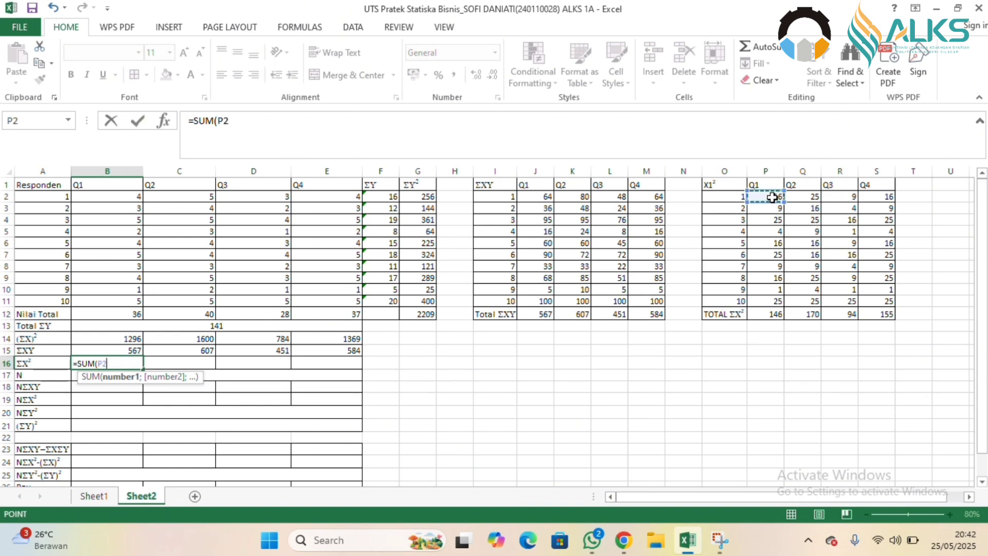
left_click_drag(772, 198, 773, 299)
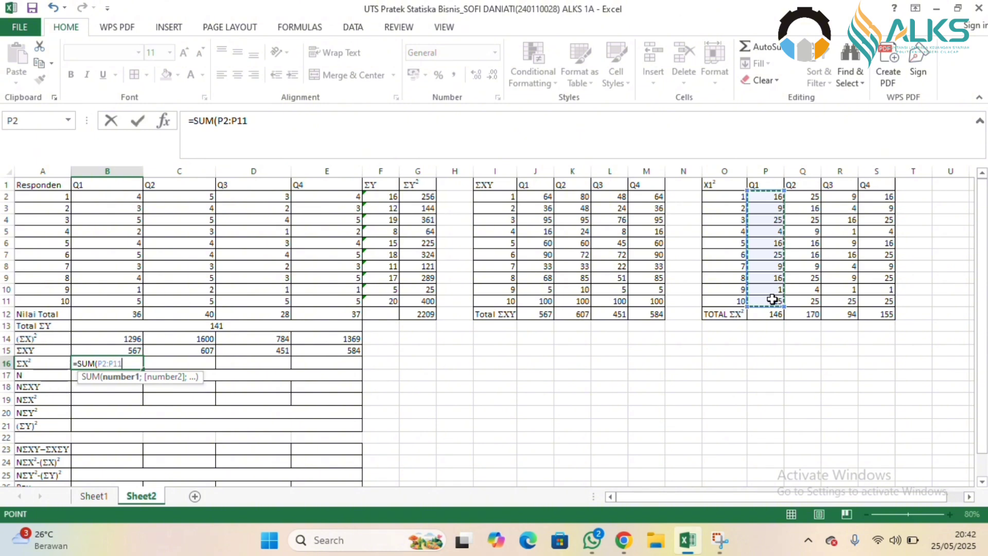
type(")")
key("Return")
left_click(135, 364)
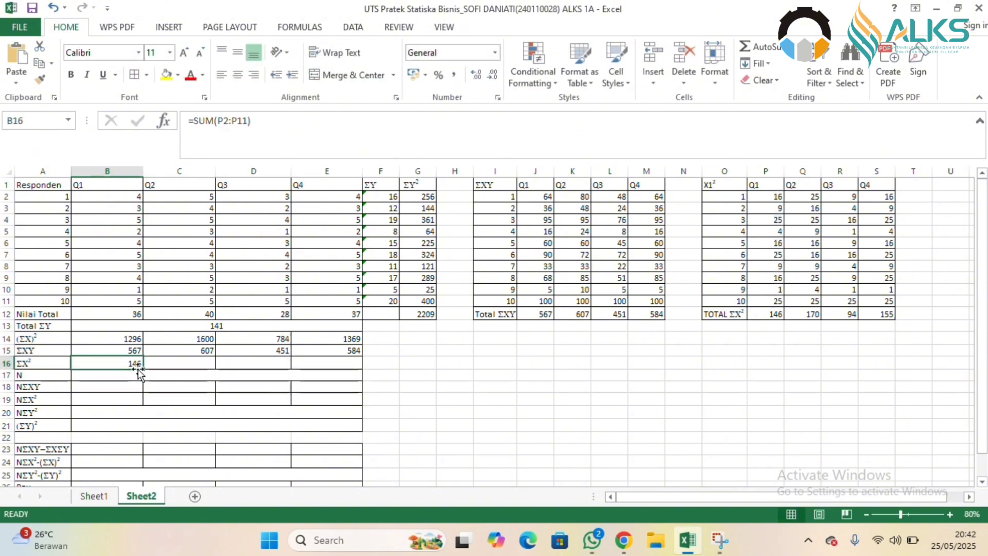
left_click_drag(144, 369, 342, 364)
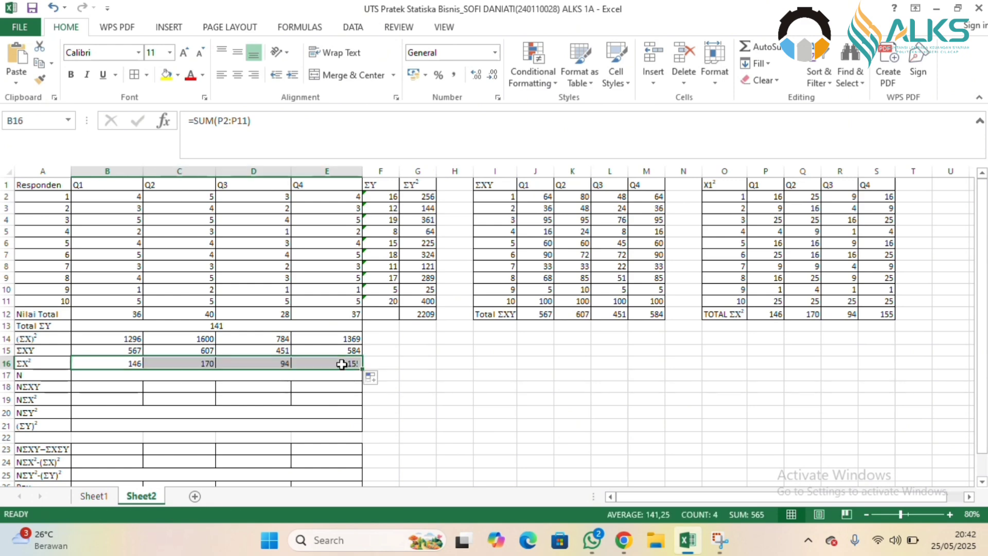
Enter 10 as N in row 17, and calculate NΣXY in B18 with =J12*10, filled across to E18.
left_click(242, 375)
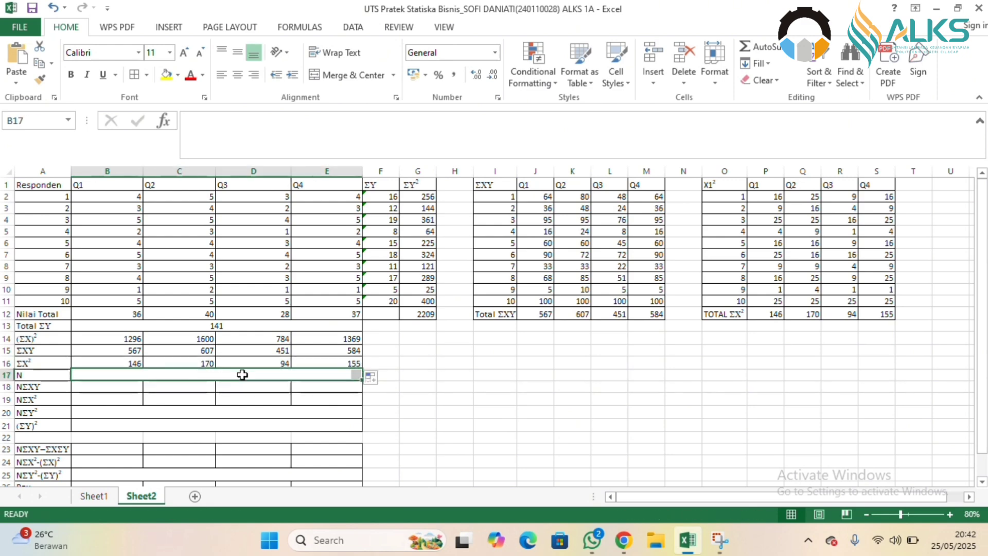
type("10")
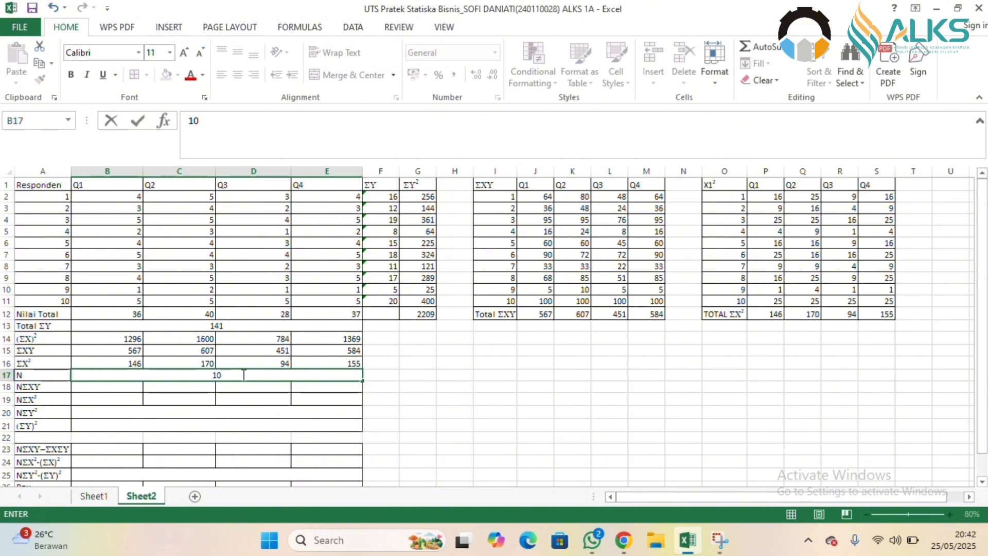
left_click(94, 387)
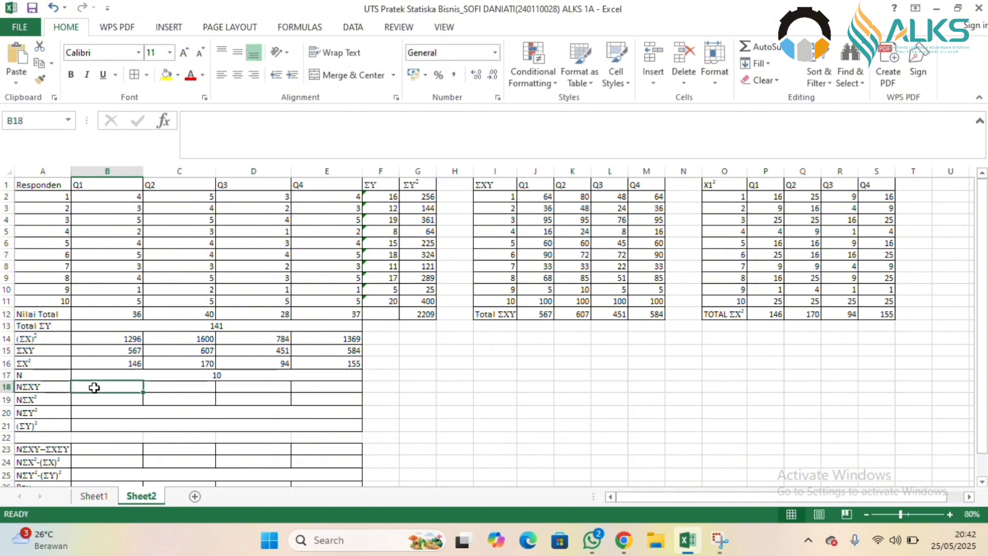
type("=")
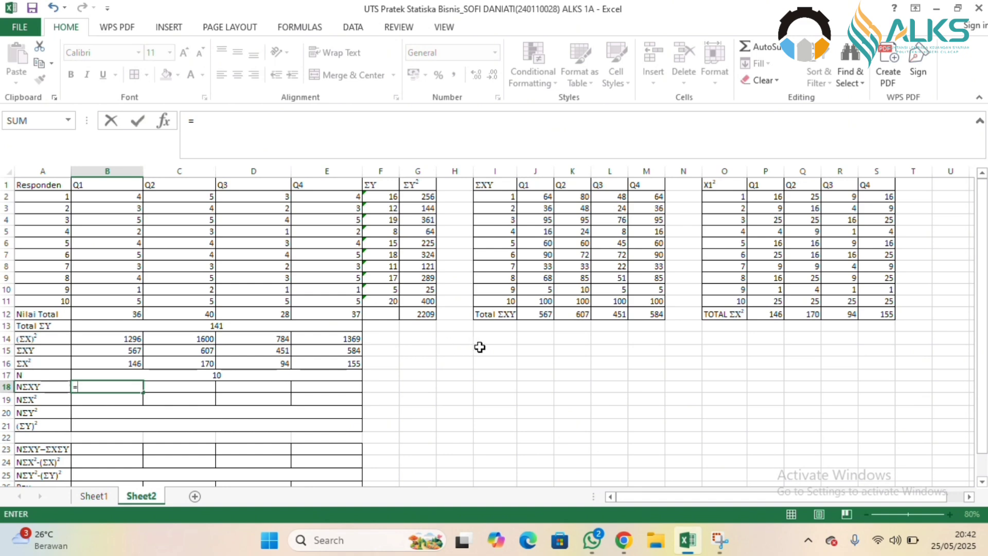
left_click(542, 313)
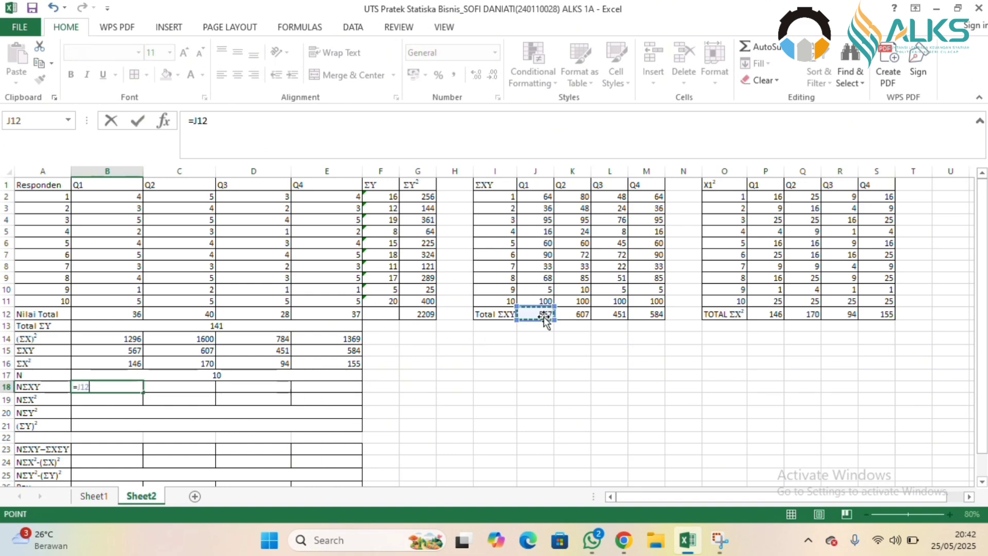
type("*10")
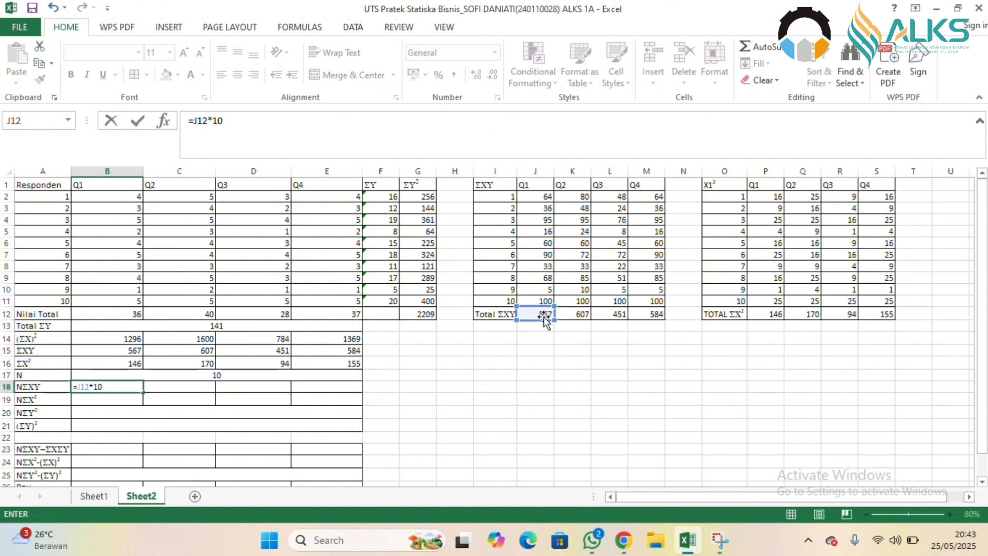
key("Return")
left_click(128, 386)
left_click_drag(143, 392, 335, 393)
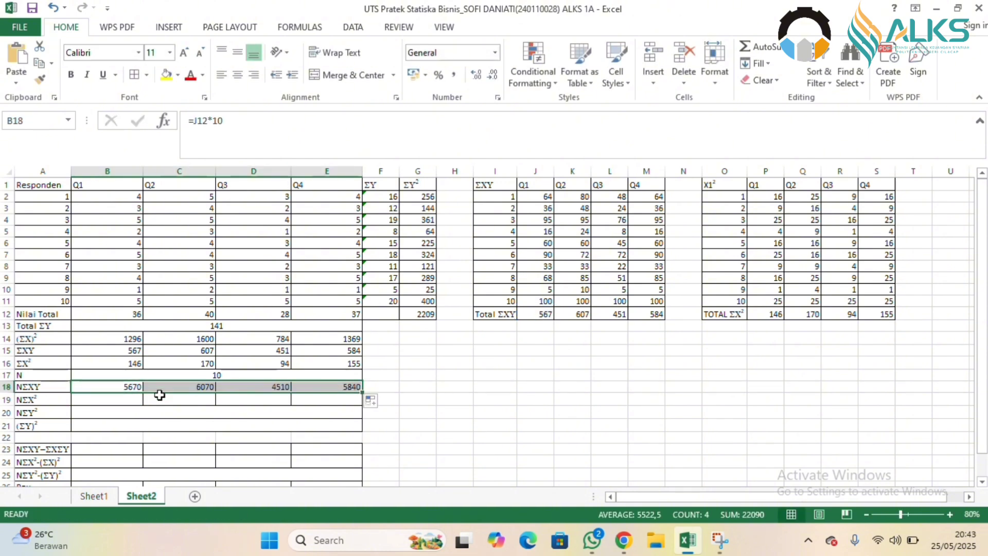
Calculate NΣX² for Q1 in B19 with =P12*10 and fill the formula across to E19.
left_click(103, 402)
type("=")
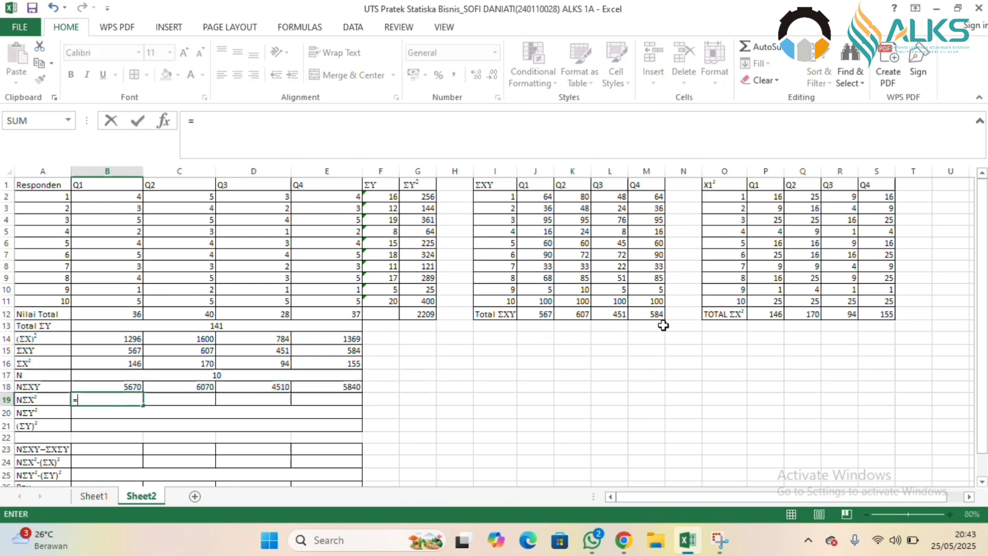
left_click(768, 317)
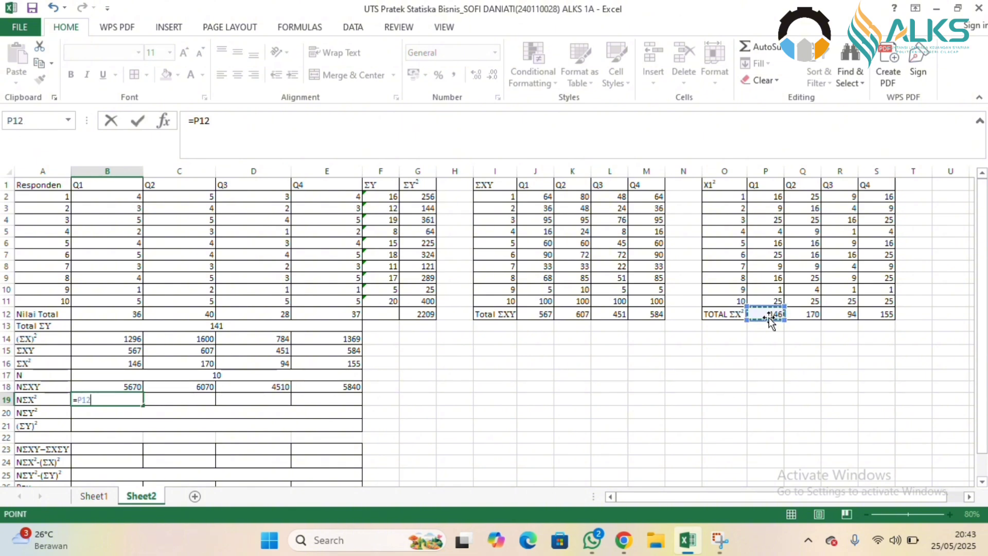
type("*10")
key("Return")
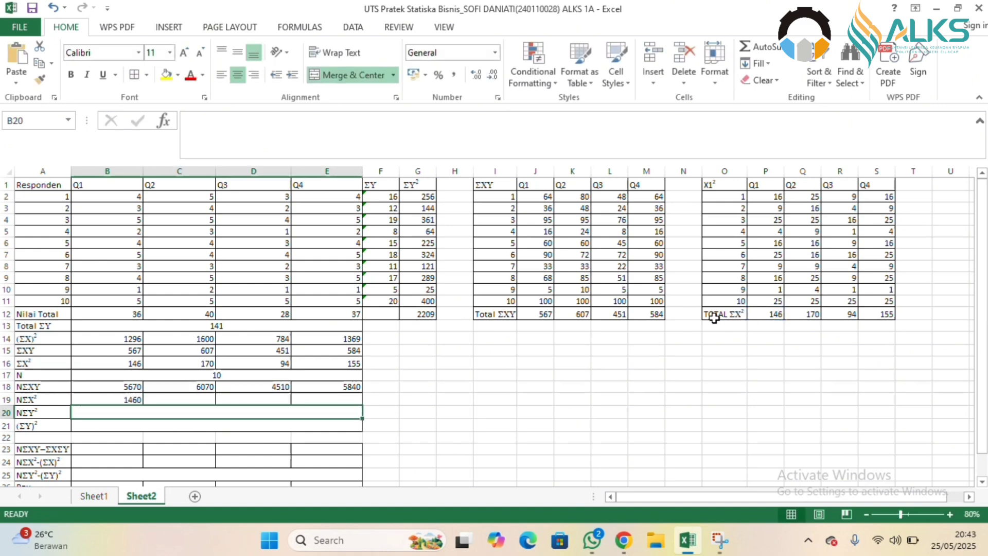
left_click(128, 402)
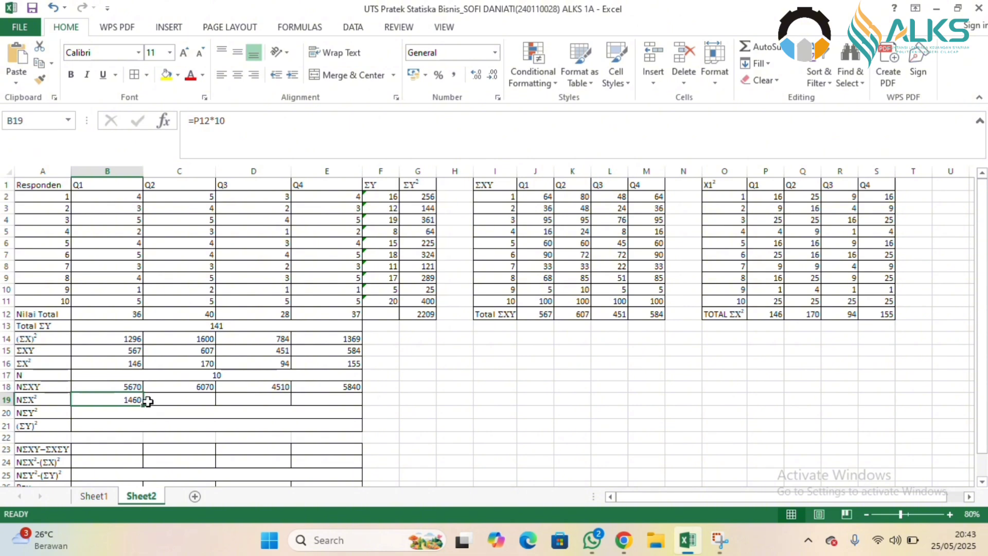
left_click_drag(142, 406, 334, 406)
Calculate NΣY² in the merged cell of row 20 with =G12*B17.
left_click(218, 409)
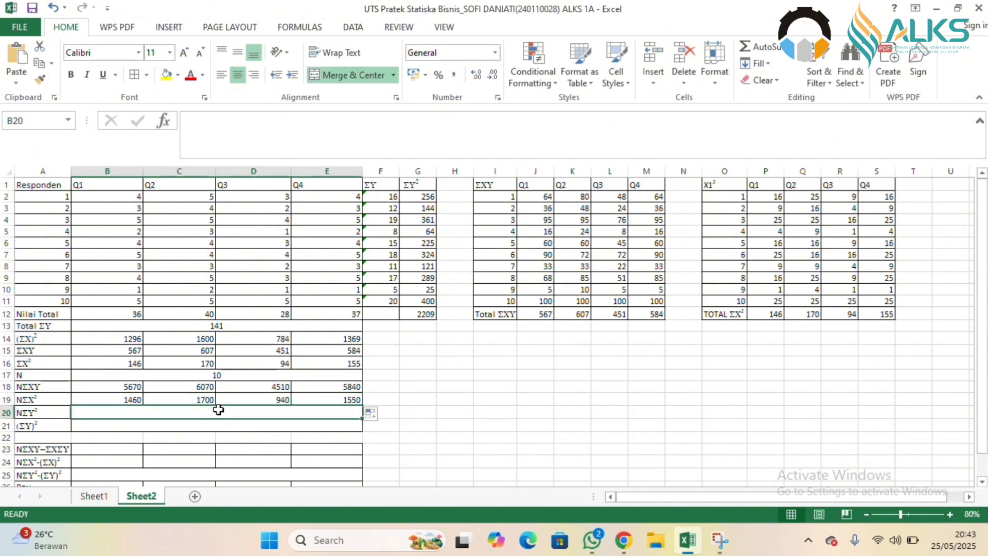
type("=")
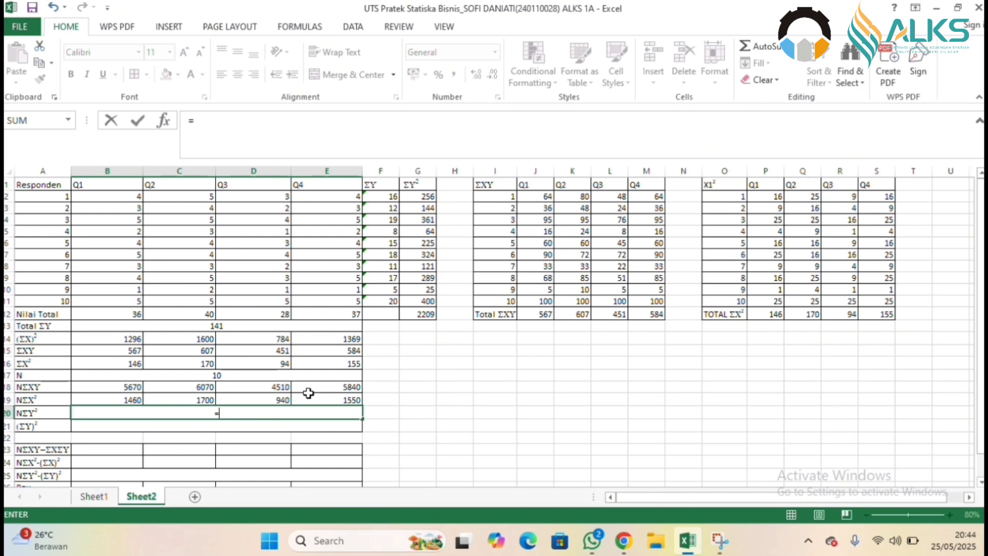
left_click(415, 312)
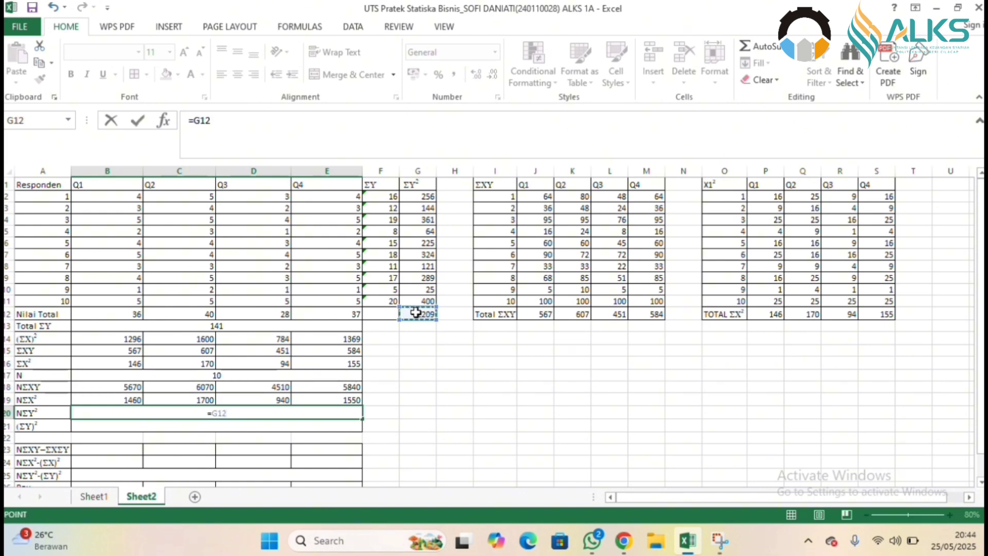
type("*")
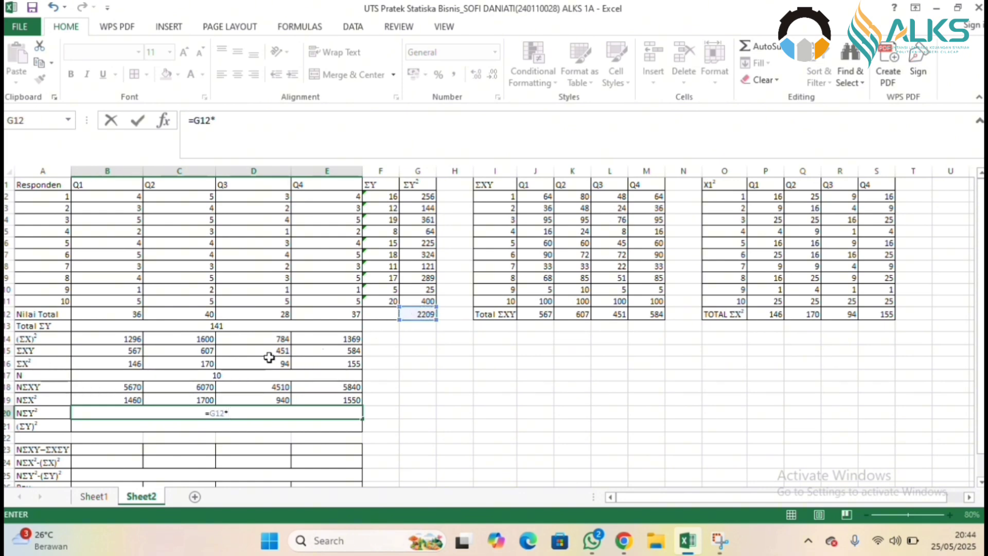
left_click(191, 374)
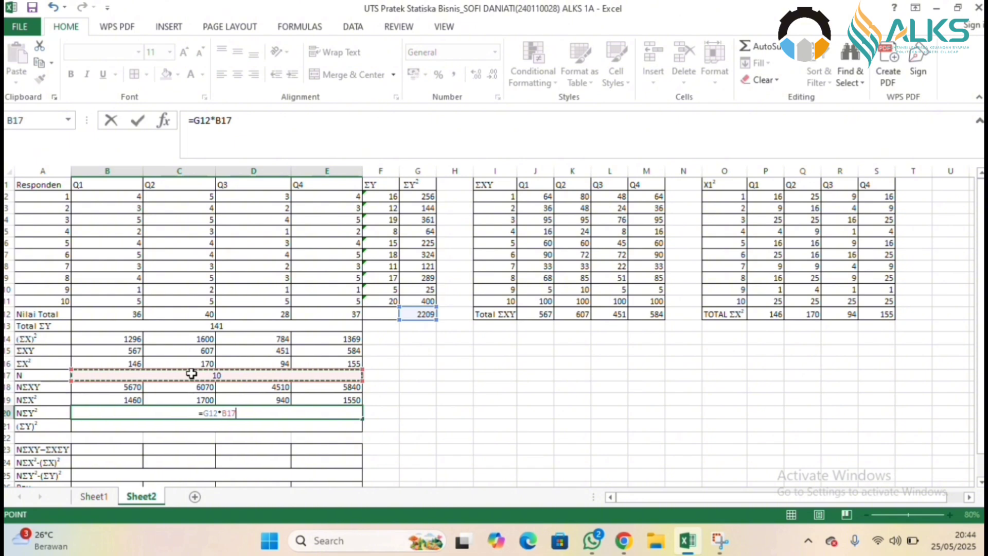
key("Return")
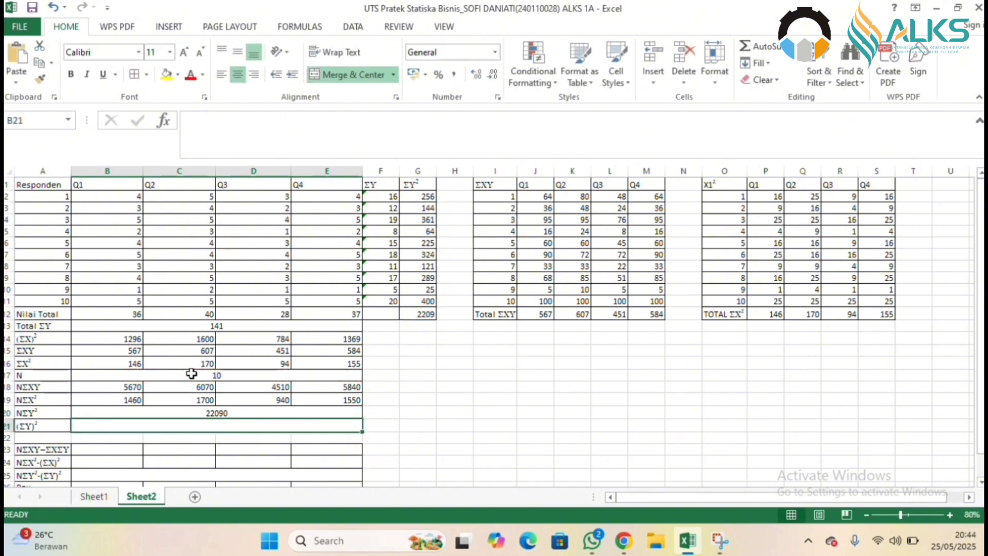
Calculate NΣXY−ΣXΣY for Q1 in B23 with =B18-B12*B13 and fill the formula across to E23.
left_click(110, 449)
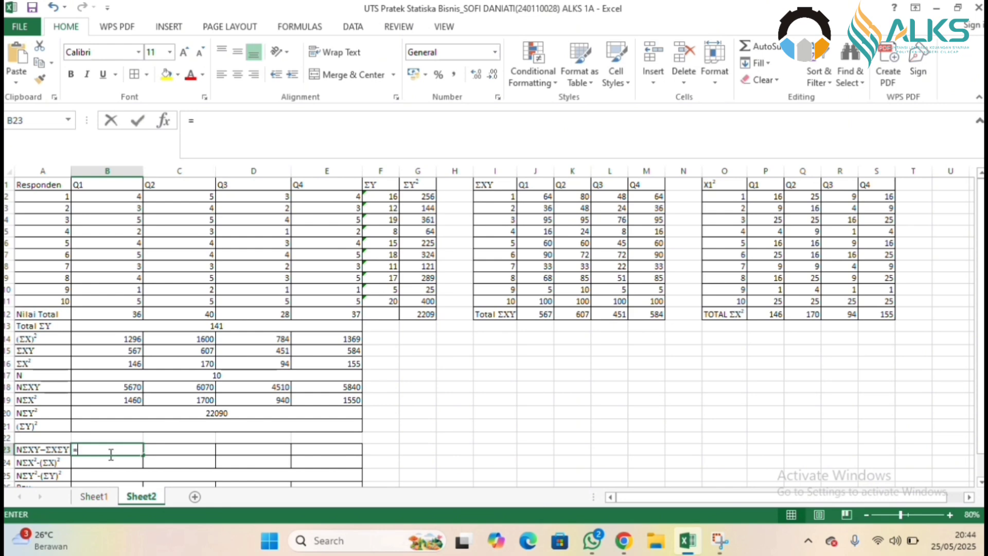
type("=")
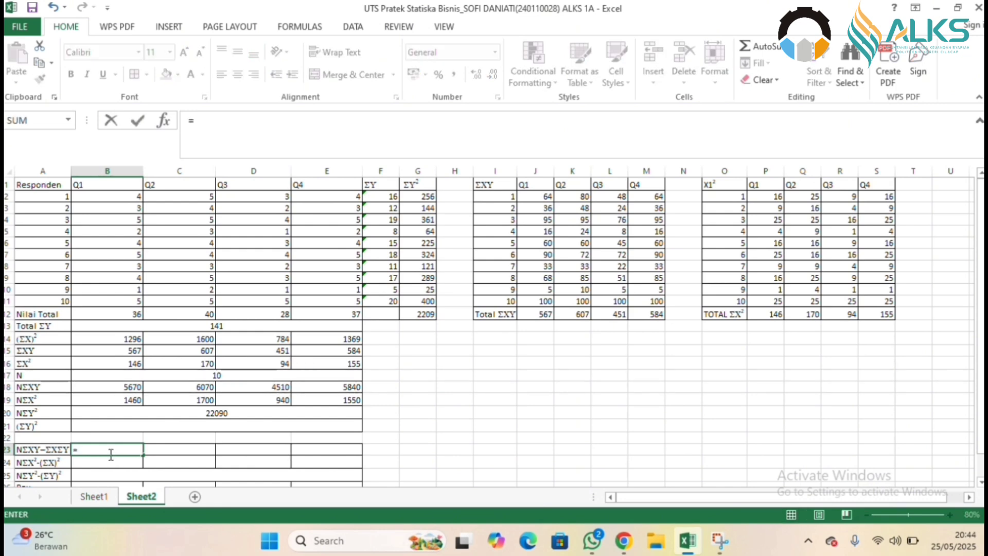
left_click(115, 387)
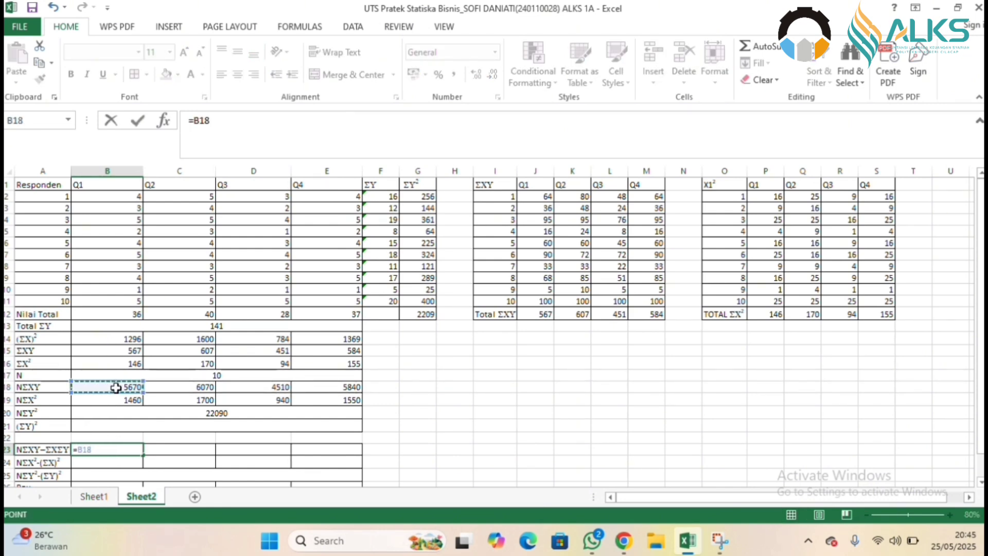
type("-")
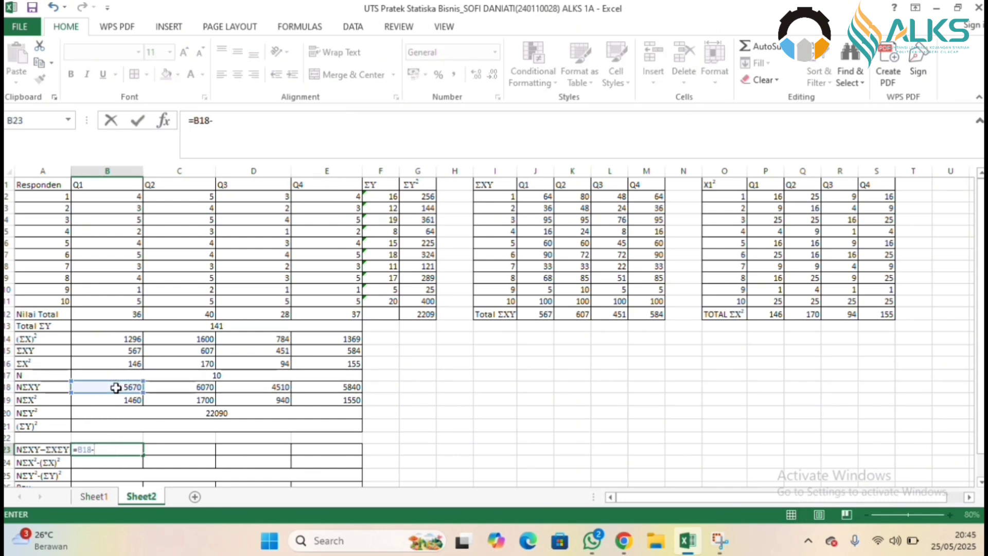
left_click(104, 310)
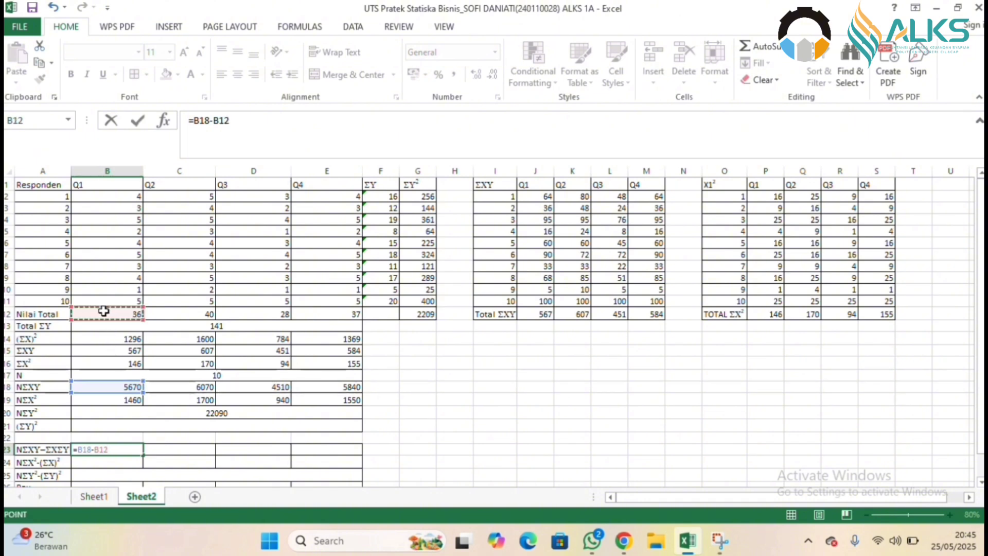
type("*")
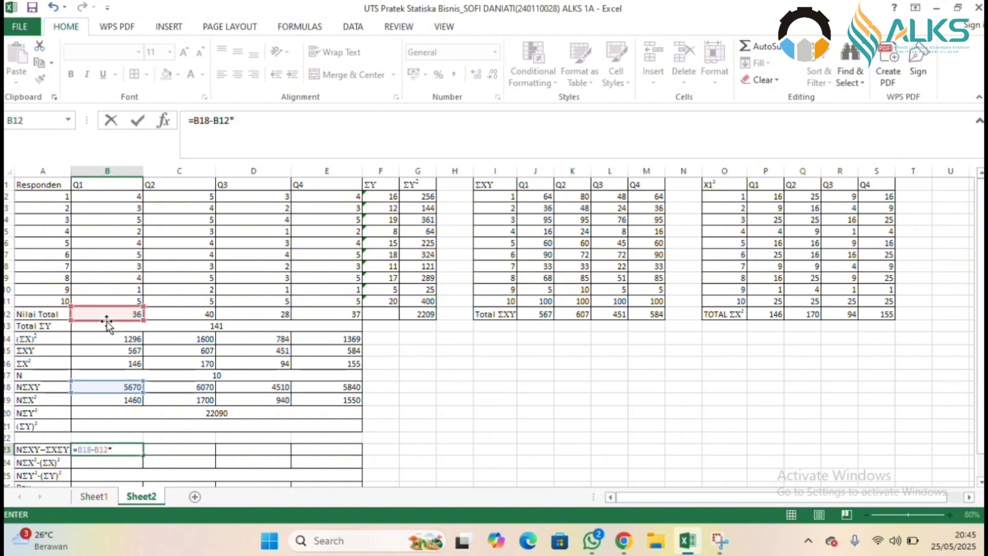
left_click(108, 325)
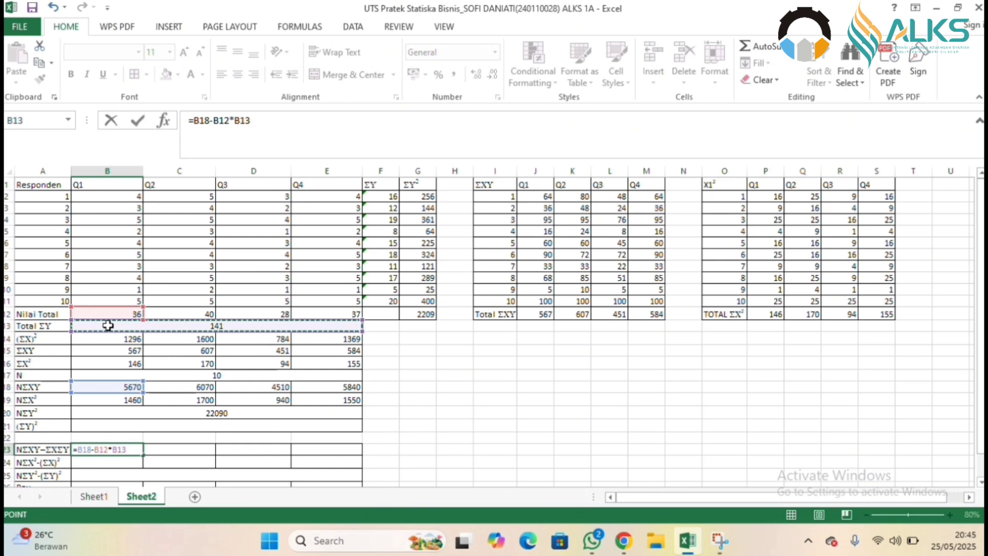
key("Return")
left_click(134, 447)
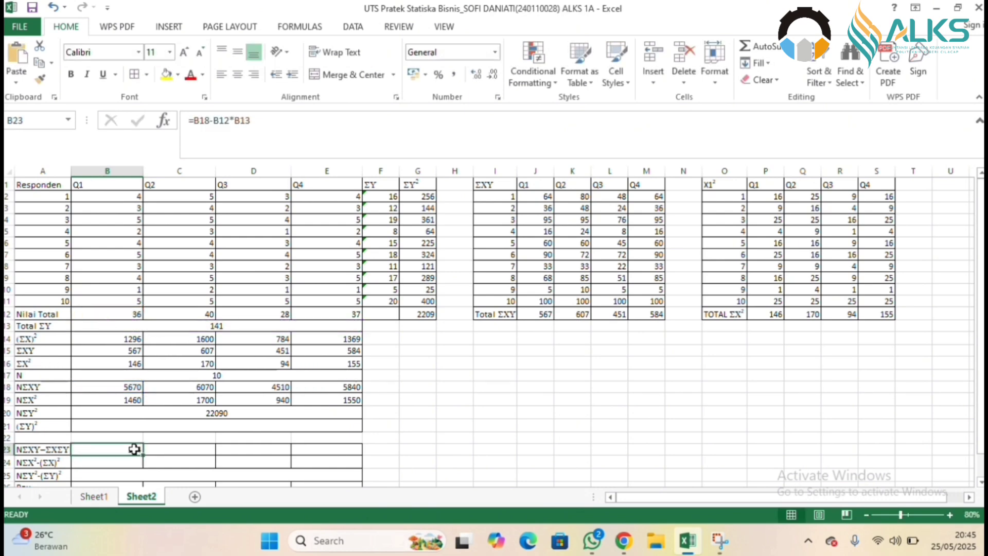
left_click_drag(144, 455, 341, 455)
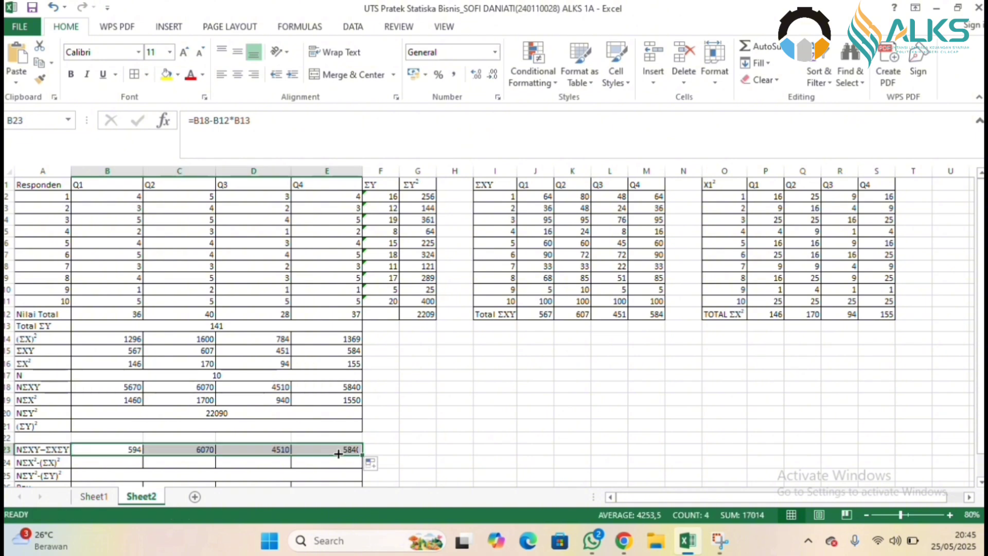
Calculate NΣX²-(ΣX)² for Q1 in B24 with =B19-B14 and fill the formula across to E24.
left_click(117, 465)
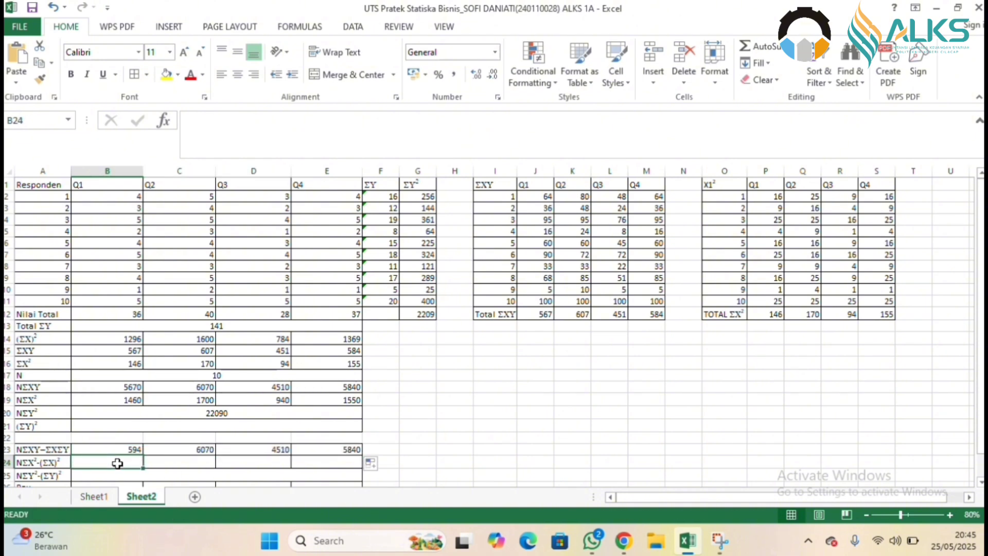
type("=")
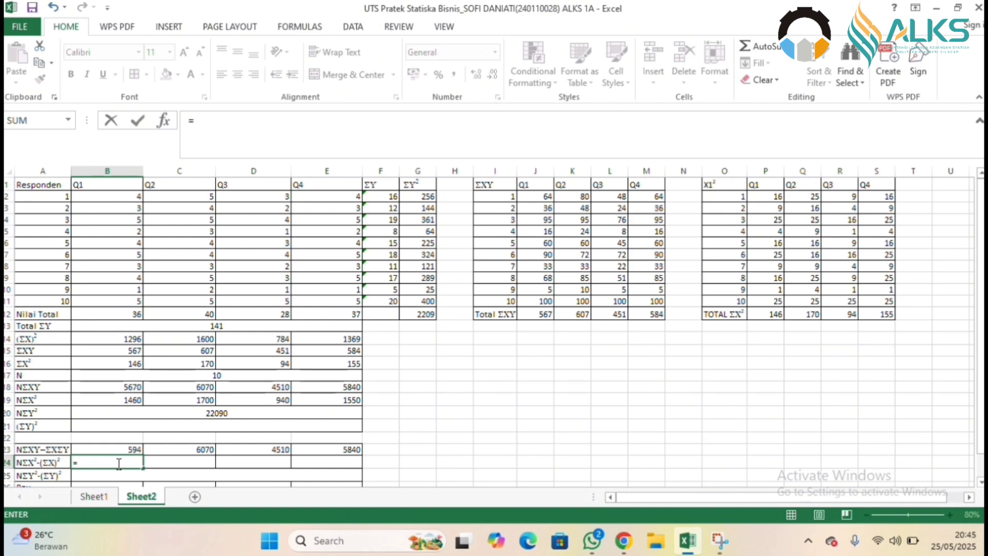
left_click(73, 398)
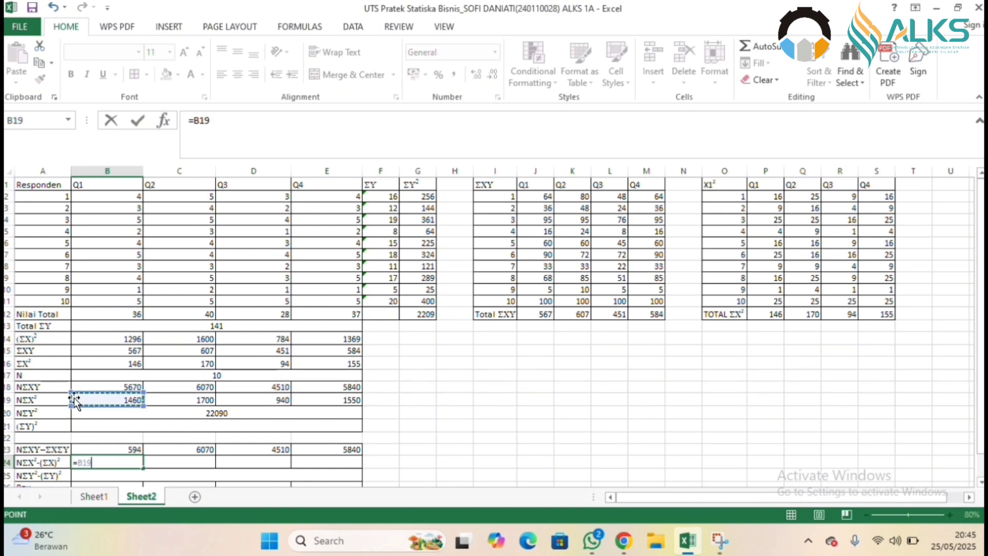
type("=")
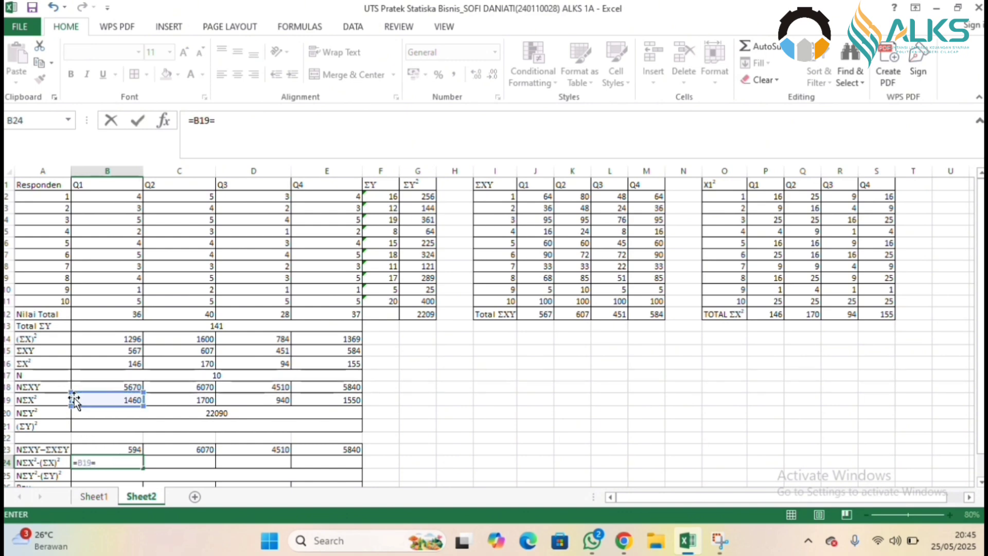
left_click(114, 337)
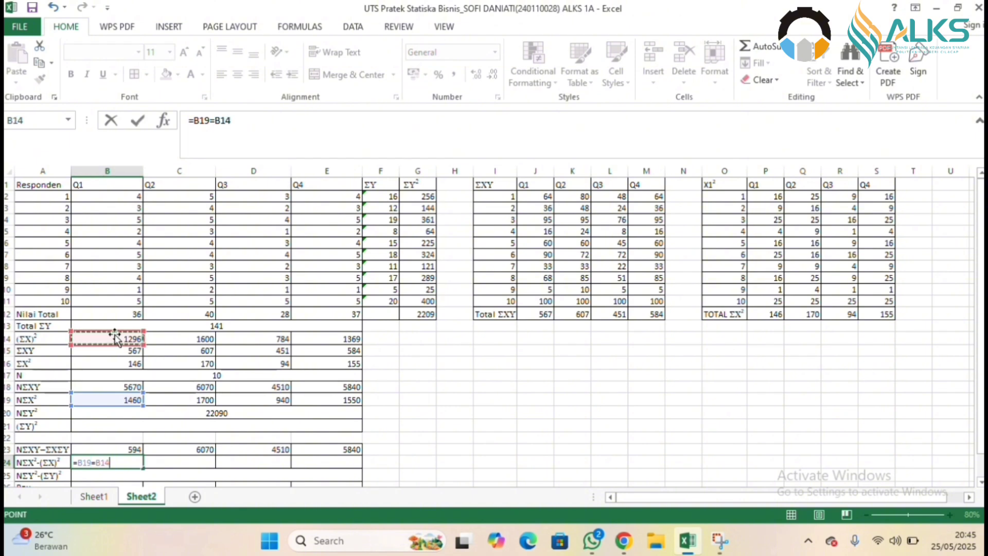
key("BackSpace")
key("BackSpace")
key("BackSpace")
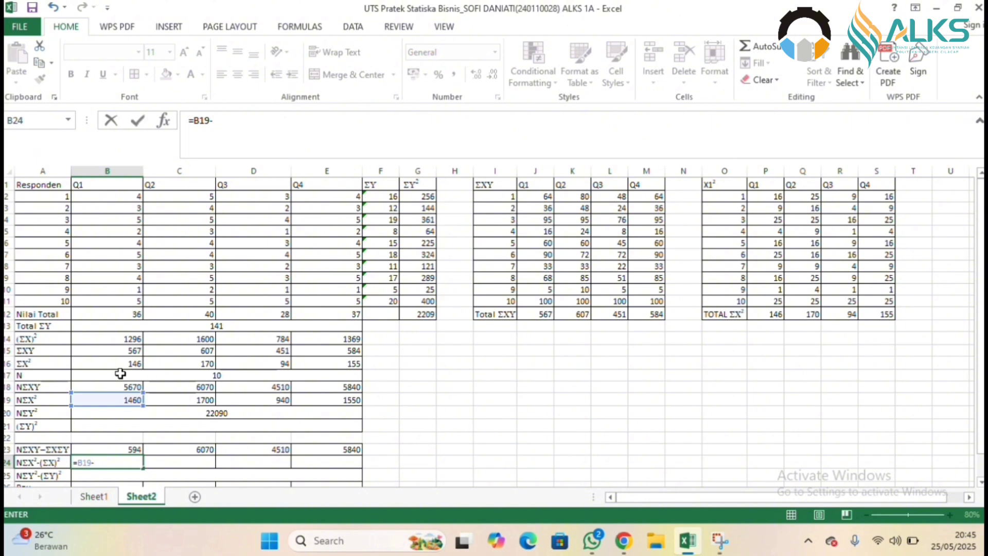
left_click(121, 337)
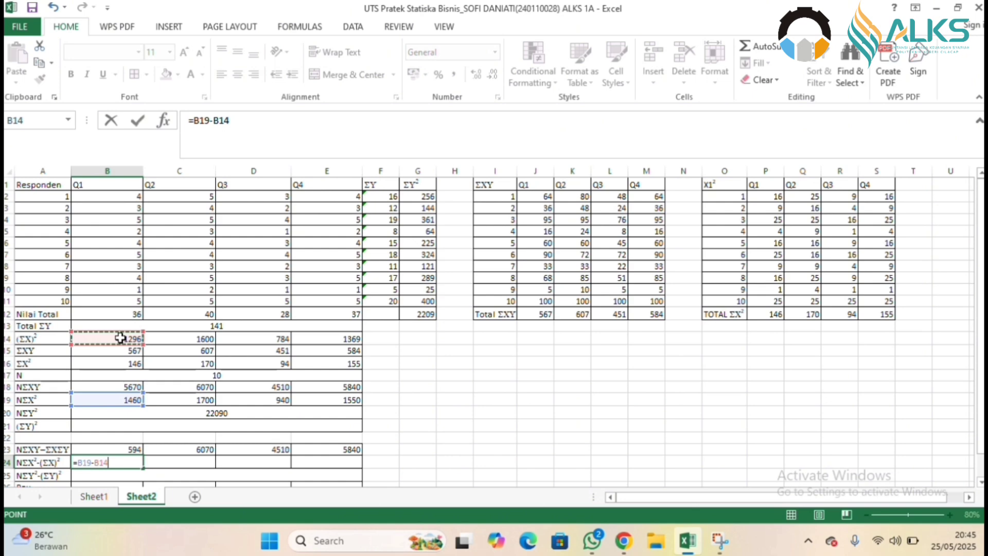
key("ctrl+Return")
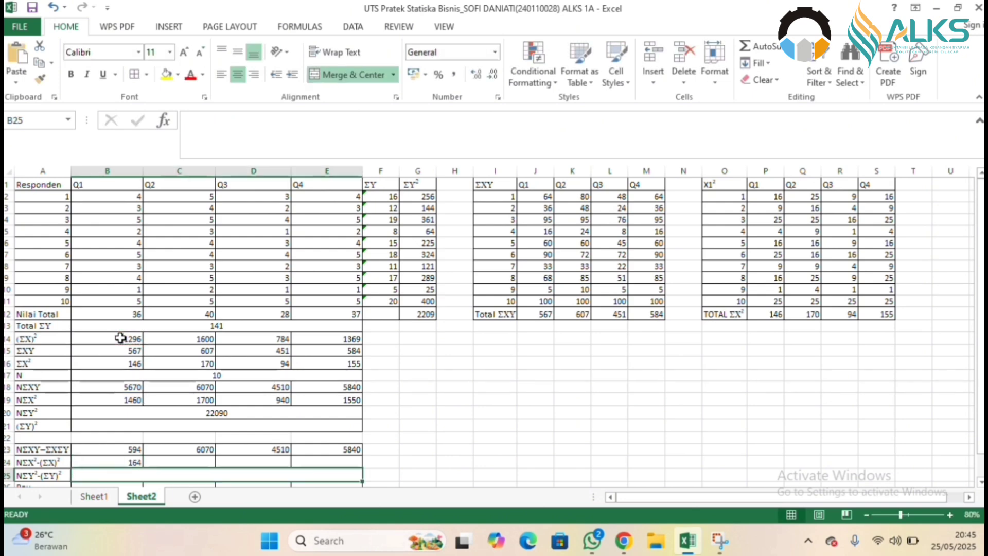
left_click_drag(146, 468, 327, 449)
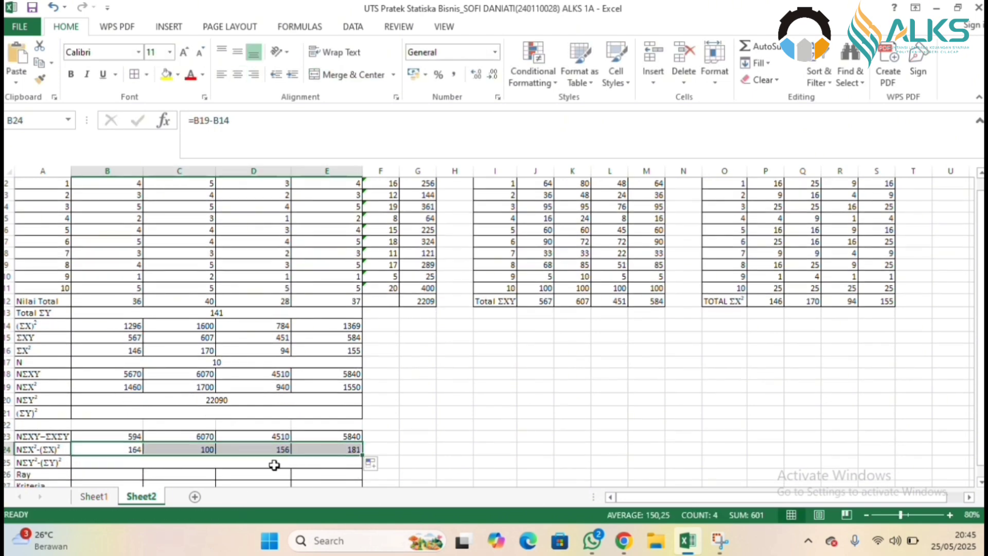
Calculate NΣY²-(ΣY)² in the merged cell of row 25 with =B20-B21.
double_click(215, 462)
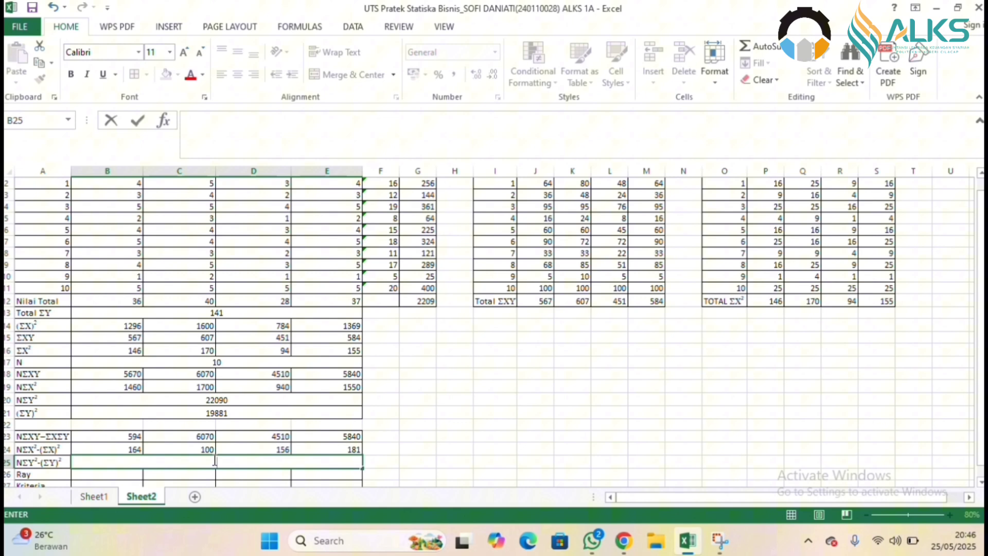
type("=")
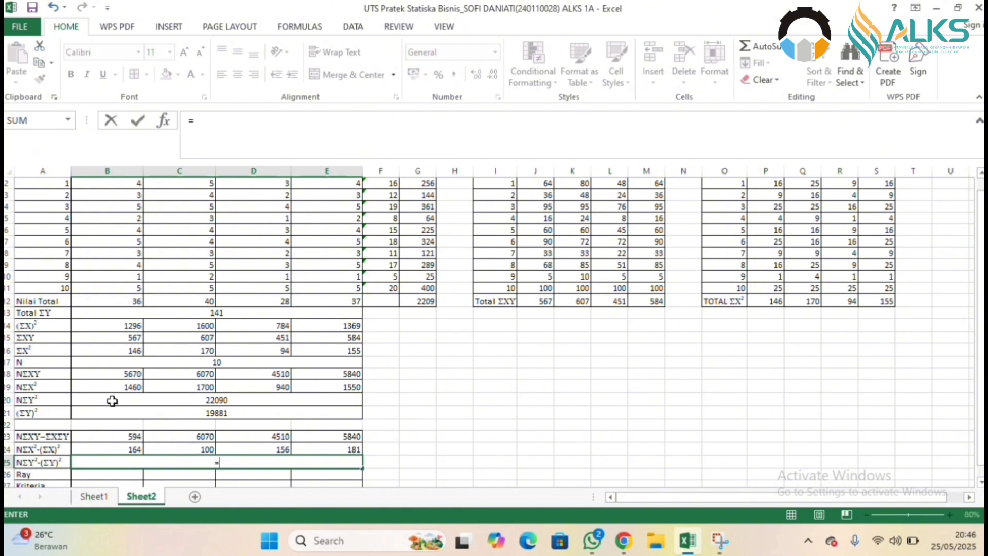
left_click(112, 401)
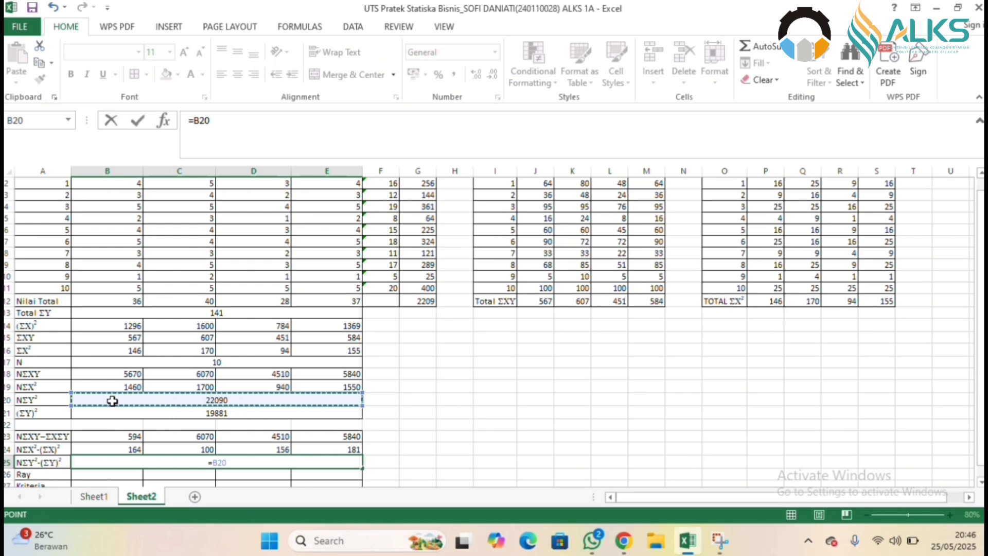
type("-")
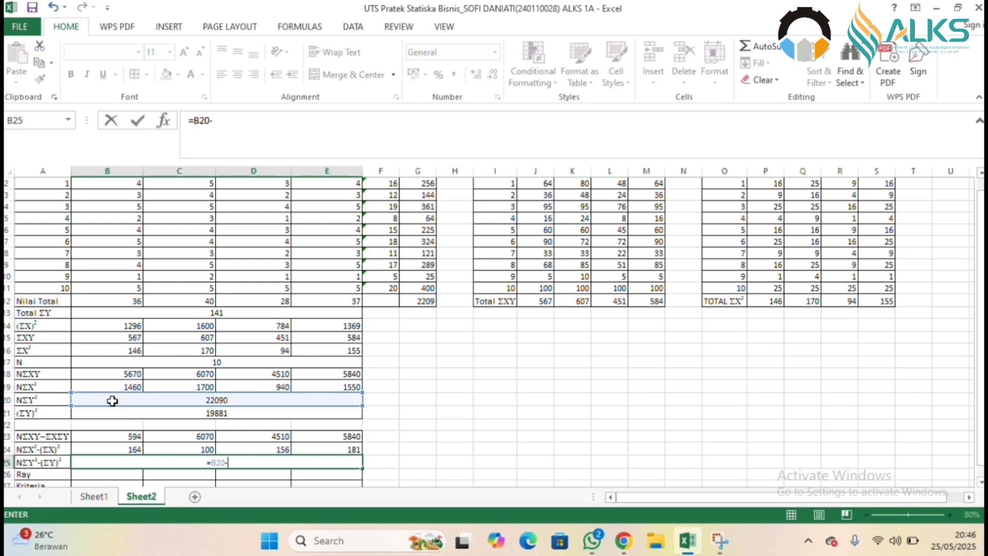
left_click(116, 414)
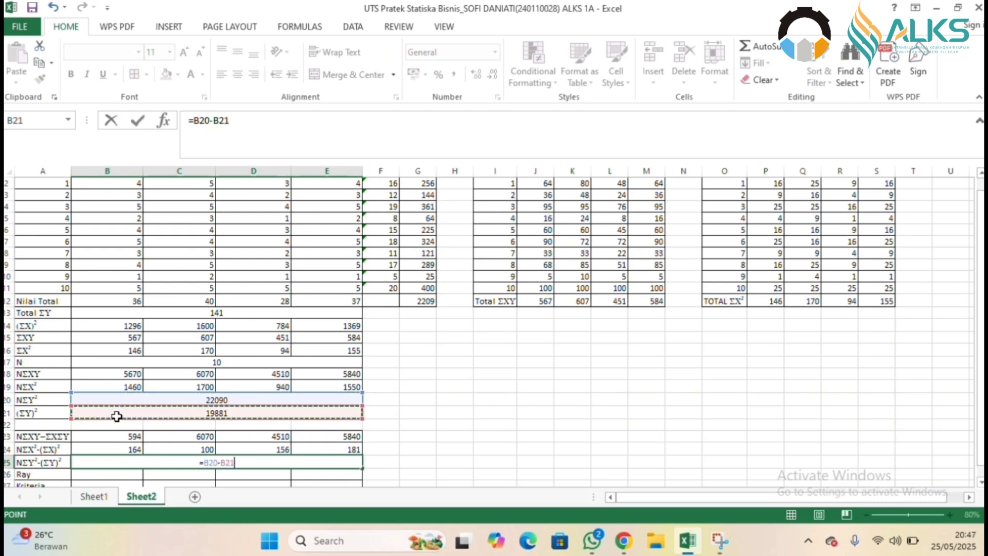
key("Return")
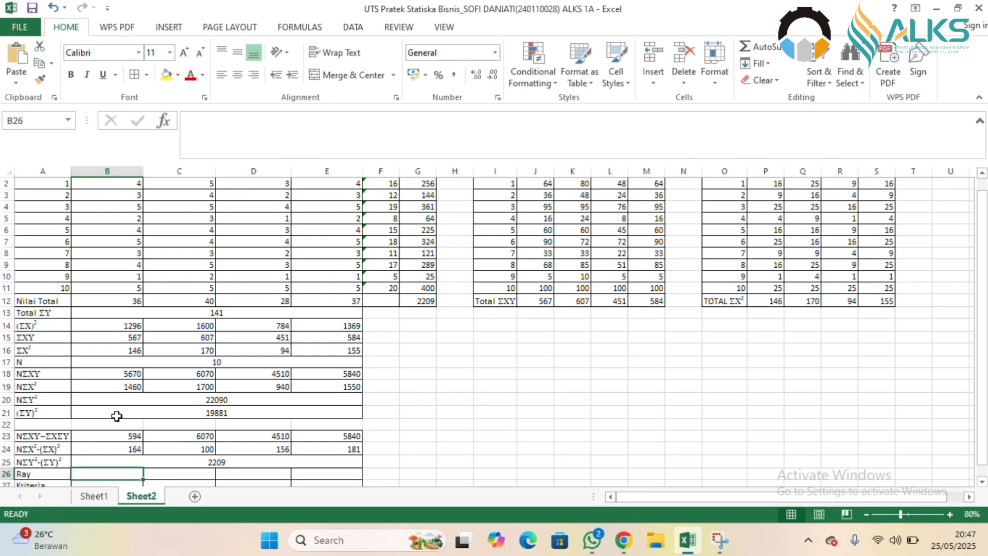
Calculate Ray for Q1 in B26 with =((B23)/SQRT(B24*$B$25)) and fill the formula across to E26.
type("=((")
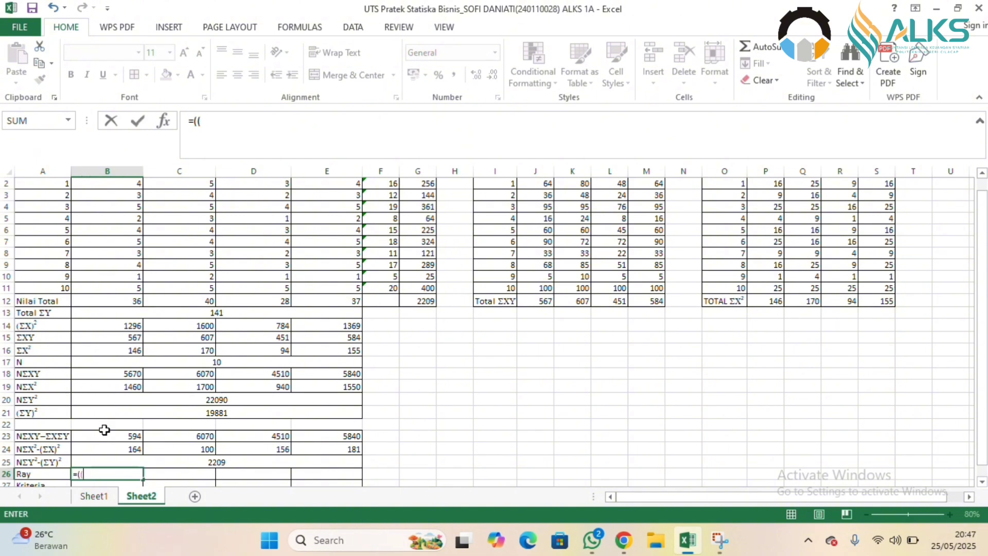
left_click(107, 436)
type(")/S")
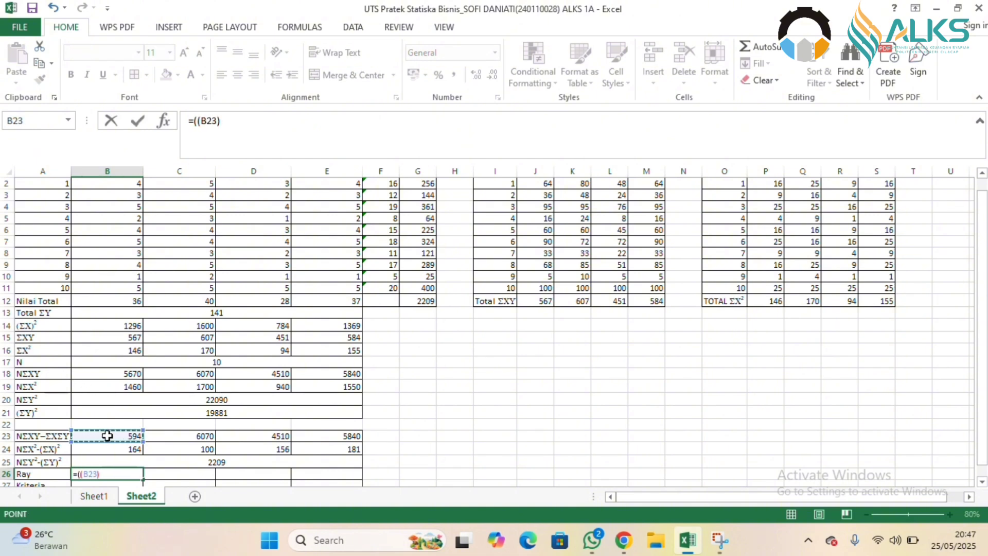
type("Q")
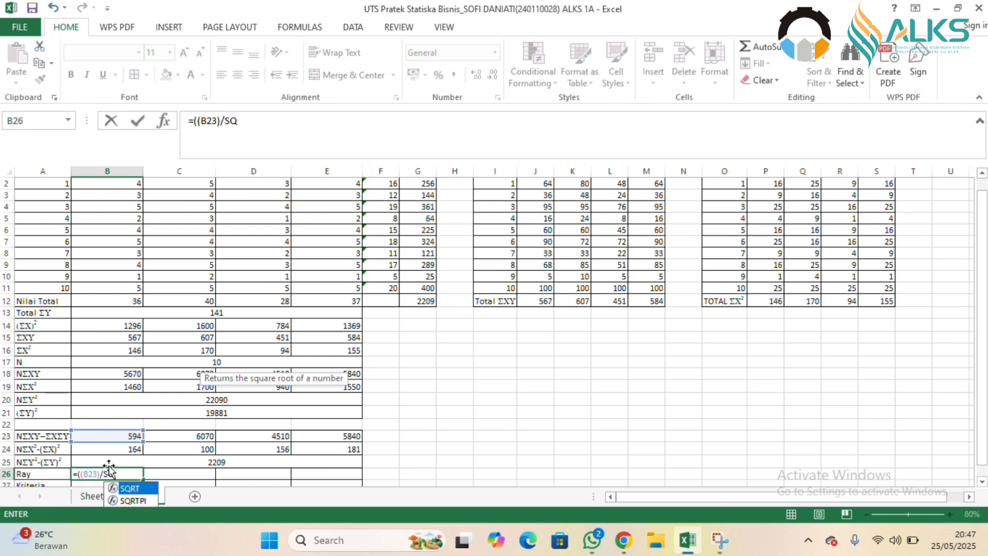
double_click(131, 486)
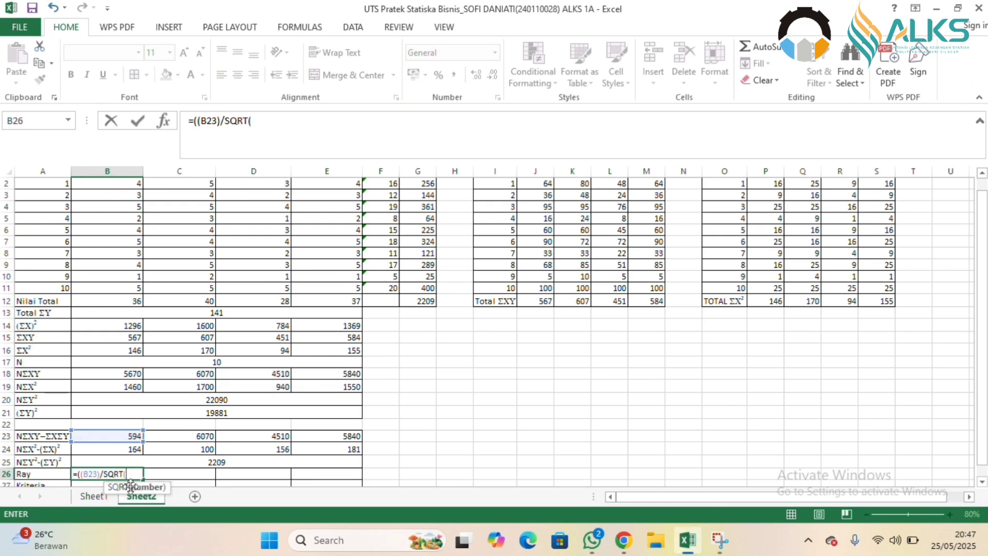
left_click(128, 448)
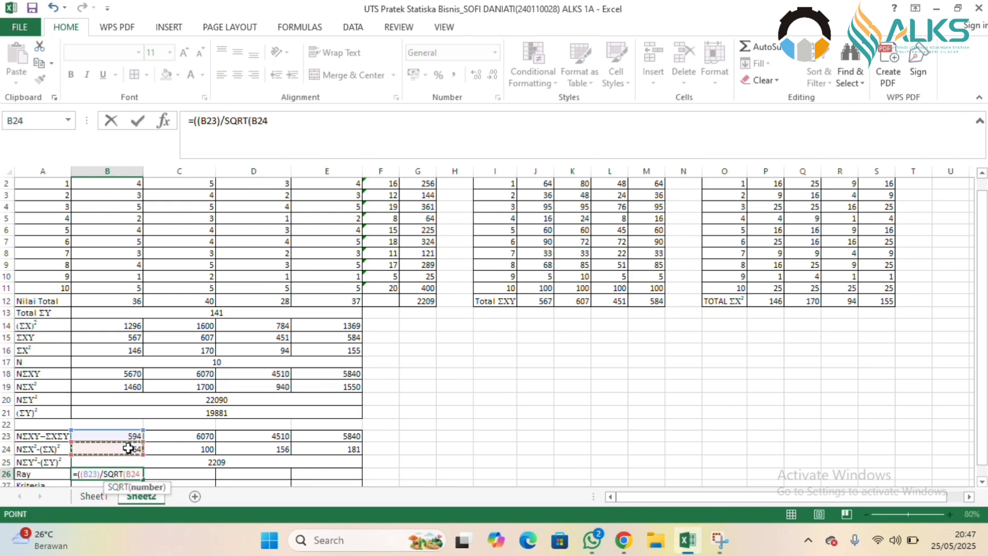
type("*")
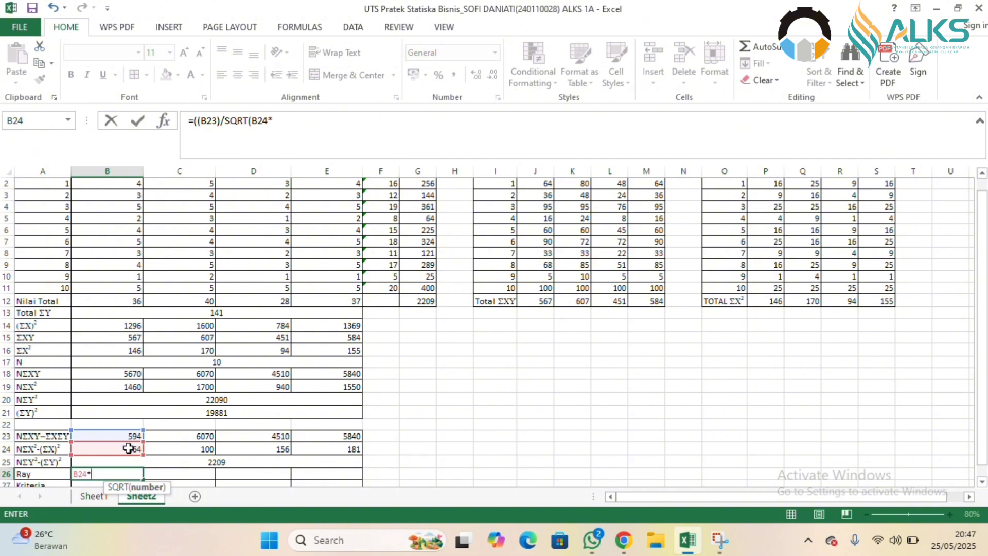
type("$")
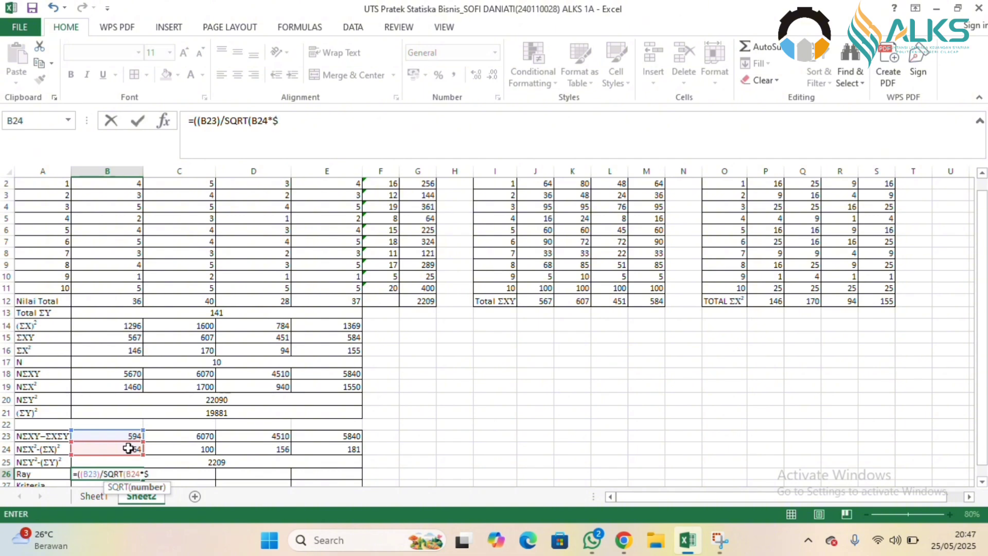
type("B$2")
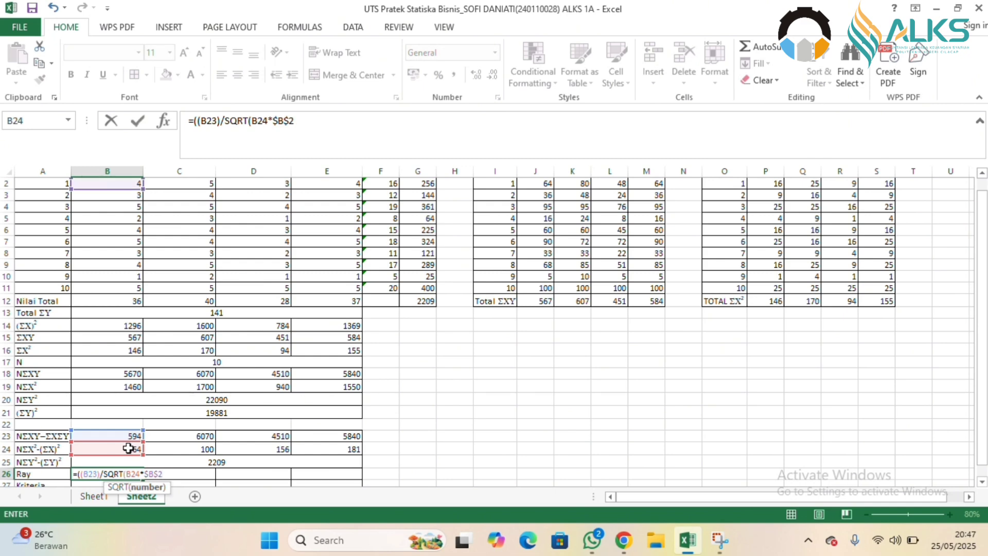
type("5")
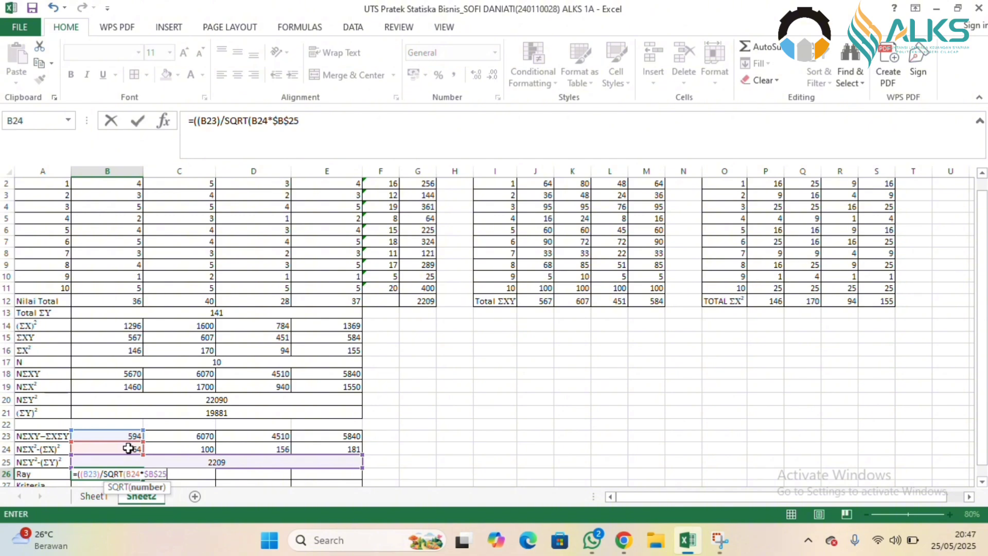
type("))")
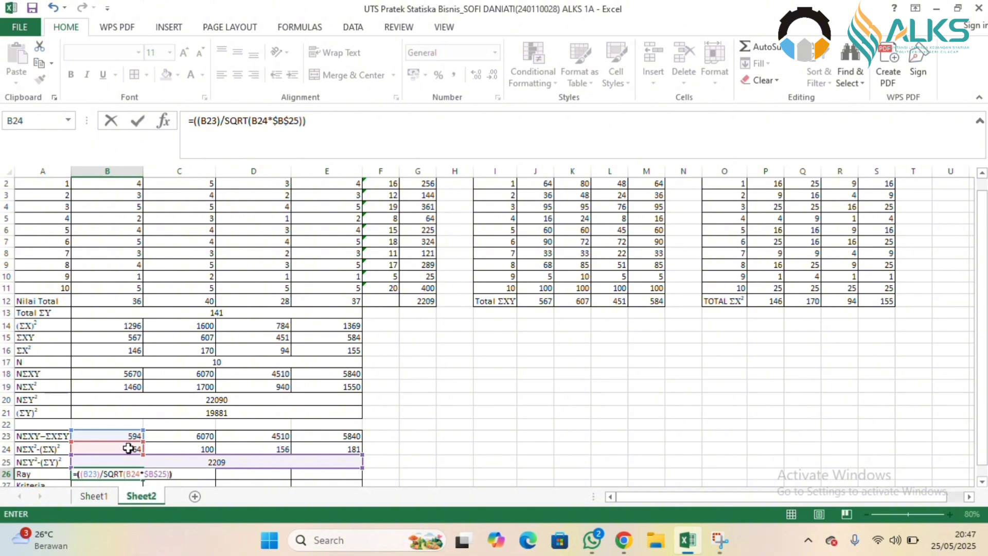
key("Return")
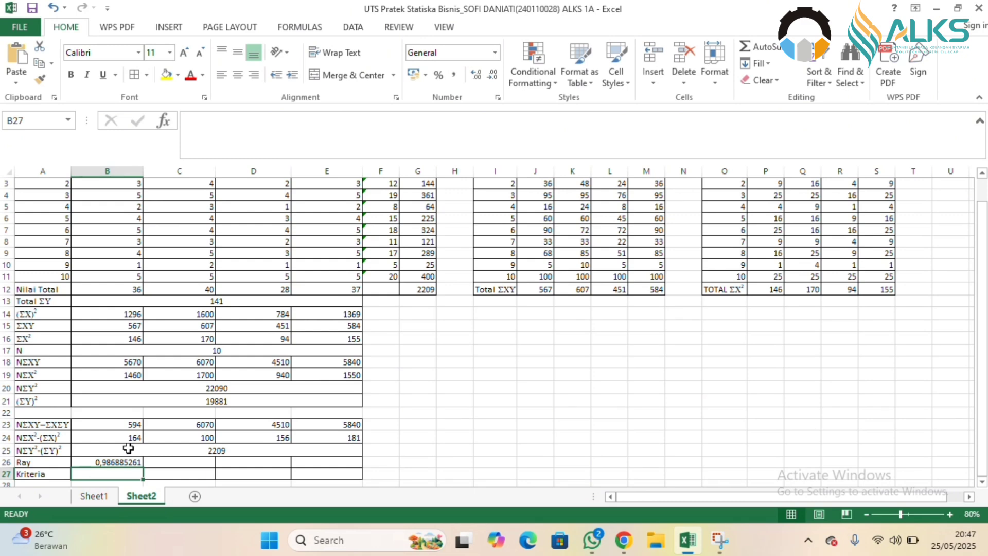
left_click(136, 462)
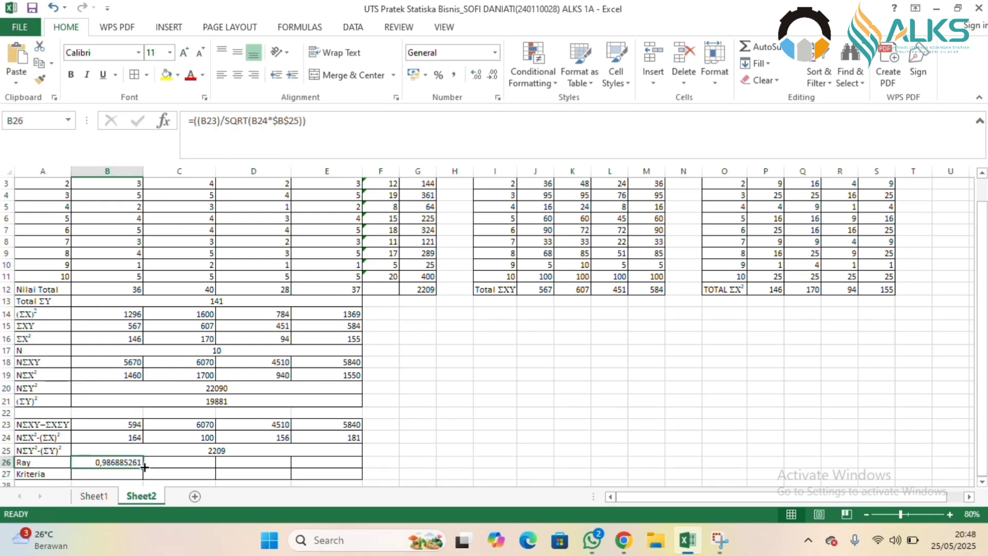
left_click_drag(143, 466, 332, 465)
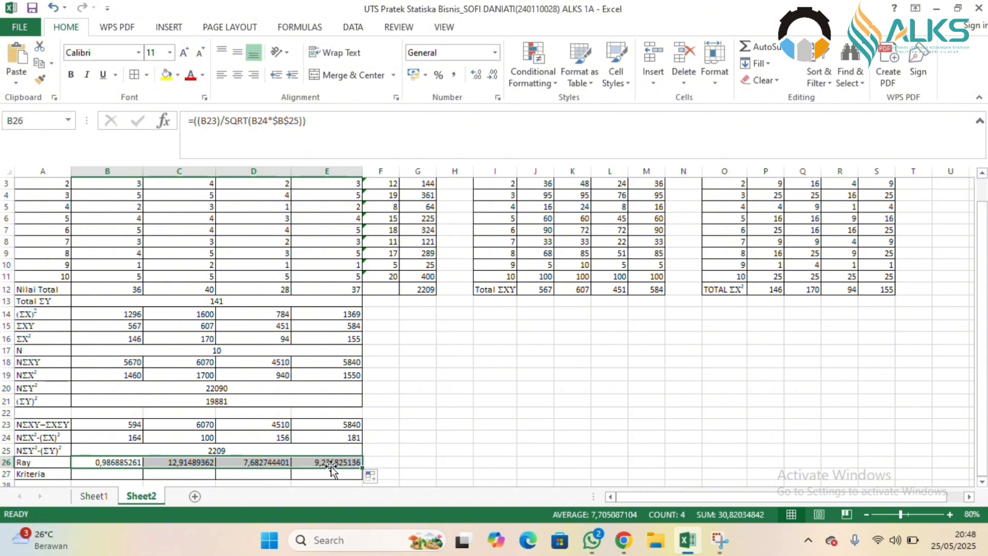
Enter Valid as the Kriteria for Q1 in B27 and fill it across to E27.
left_click(115, 474)
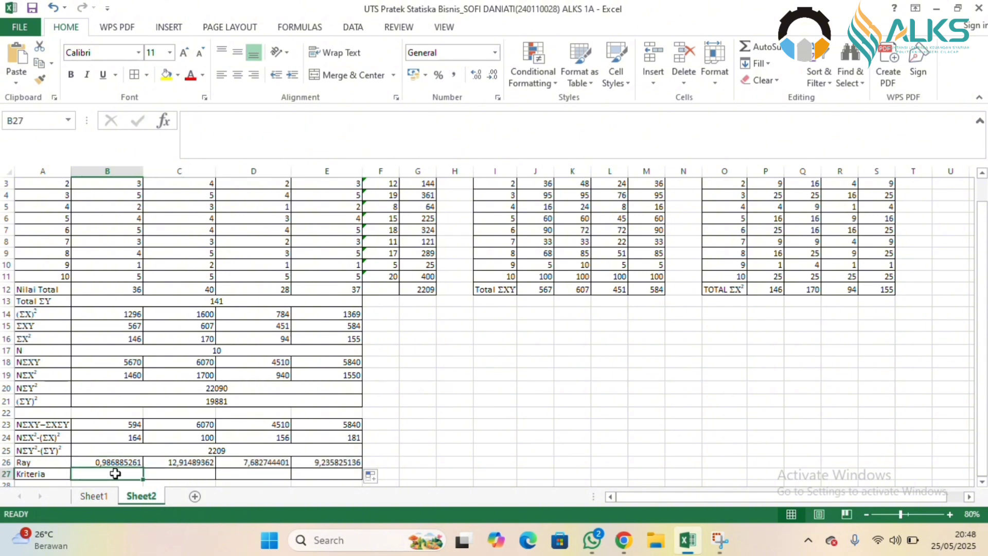
type("Val")
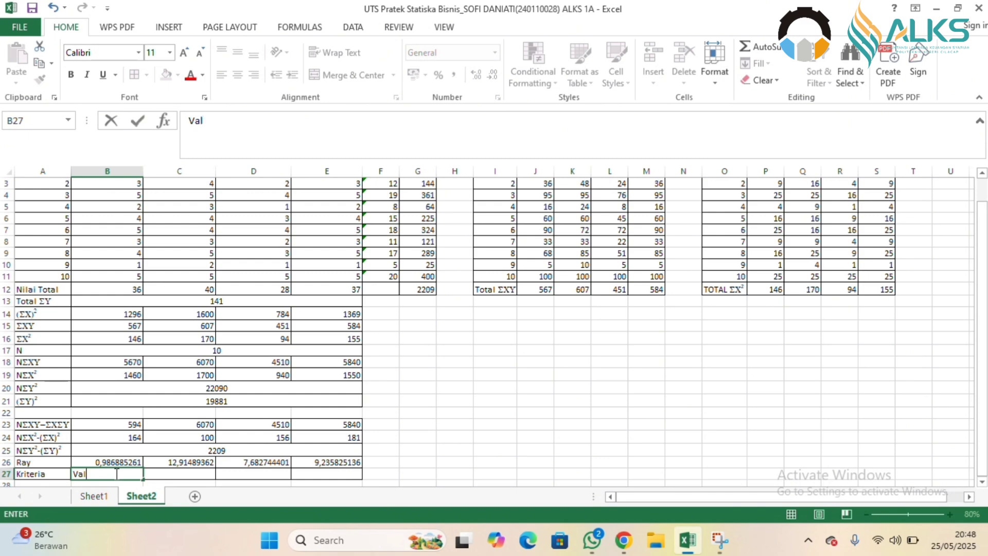
type("id")
left_click_drag(146, 479, 330, 469)
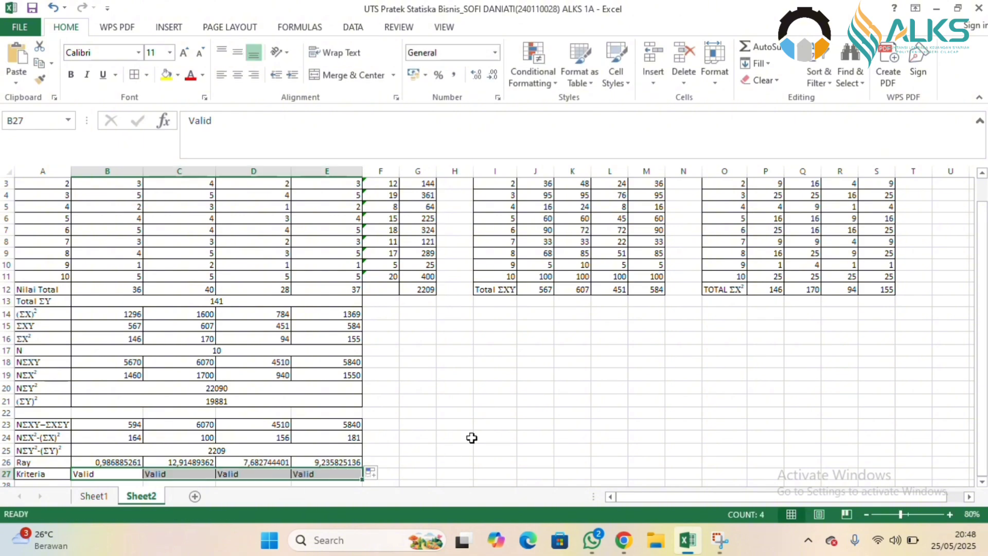
left_click(497, 426)
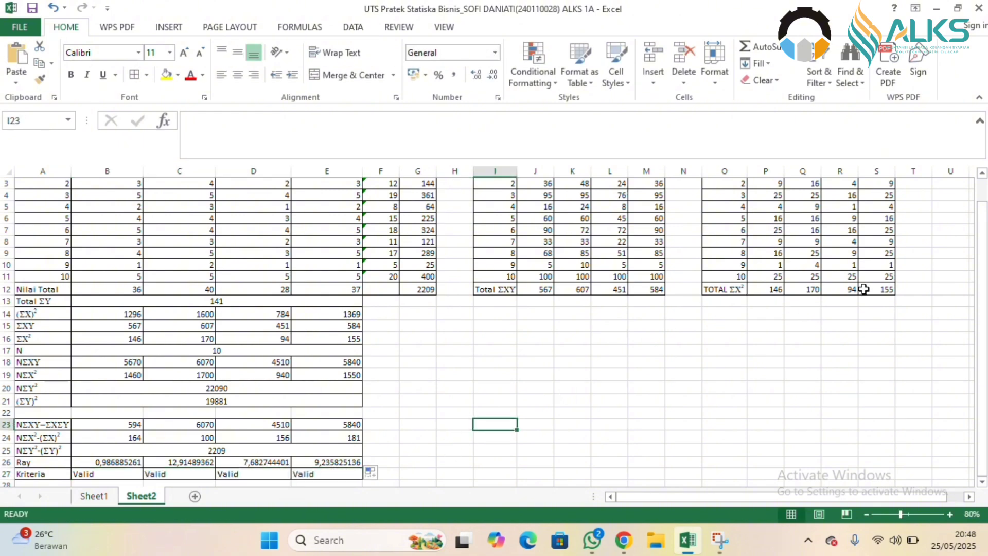
scroll(968, 199, "up", 1)
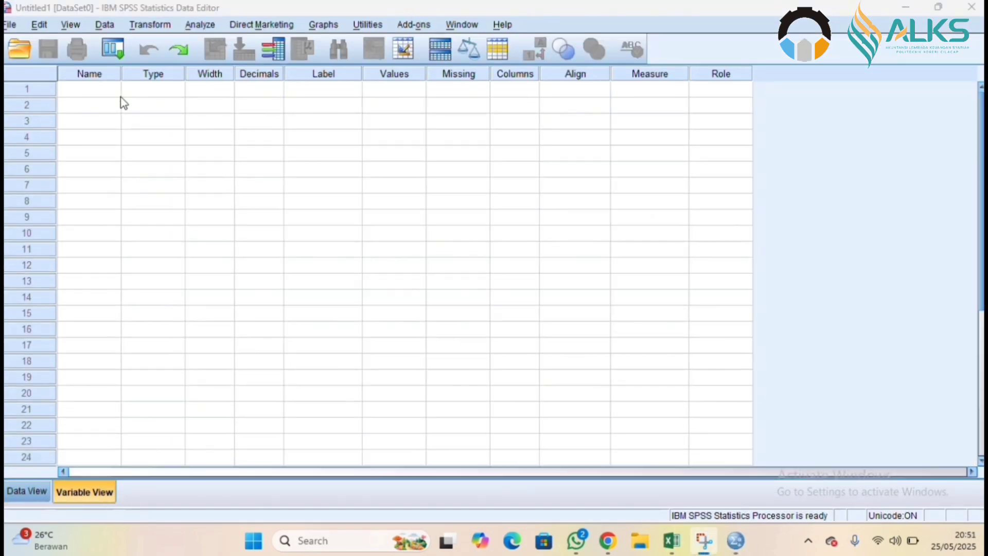
In the SPSS Statistics Data Editor's Variable View, define four variables named Q1, Q2, Q3 and Q4.
left_click(93, 88)
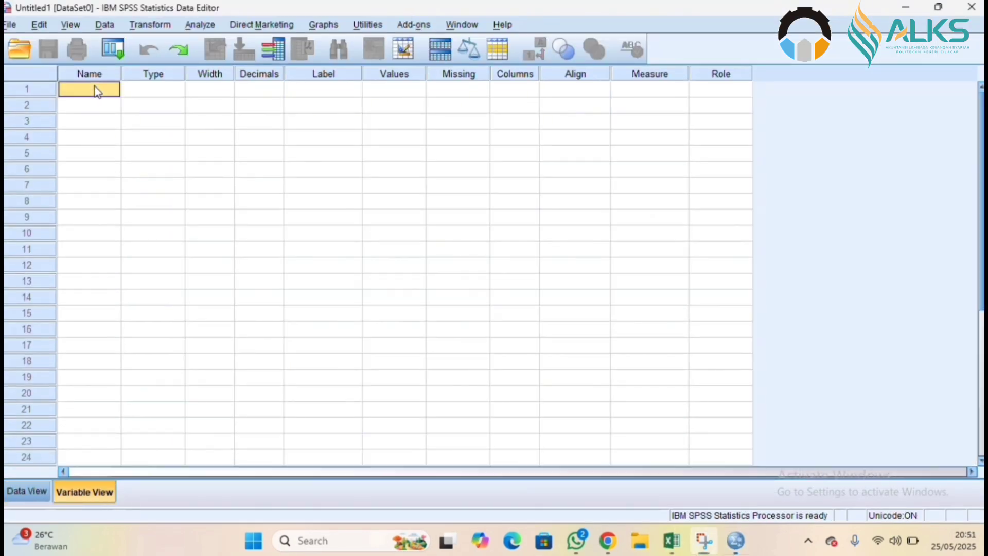
type("Q")
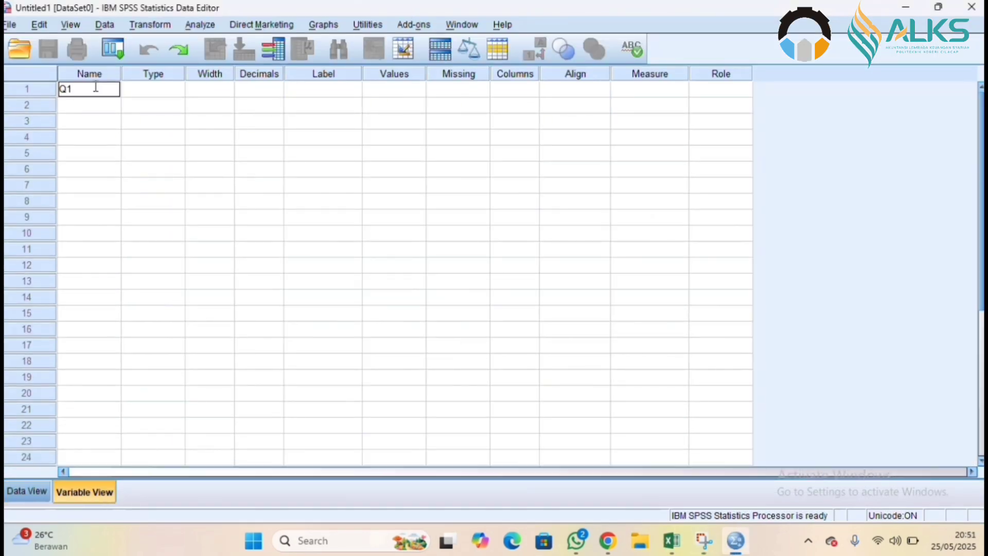
type("1")
key("Return")
type("Q2")
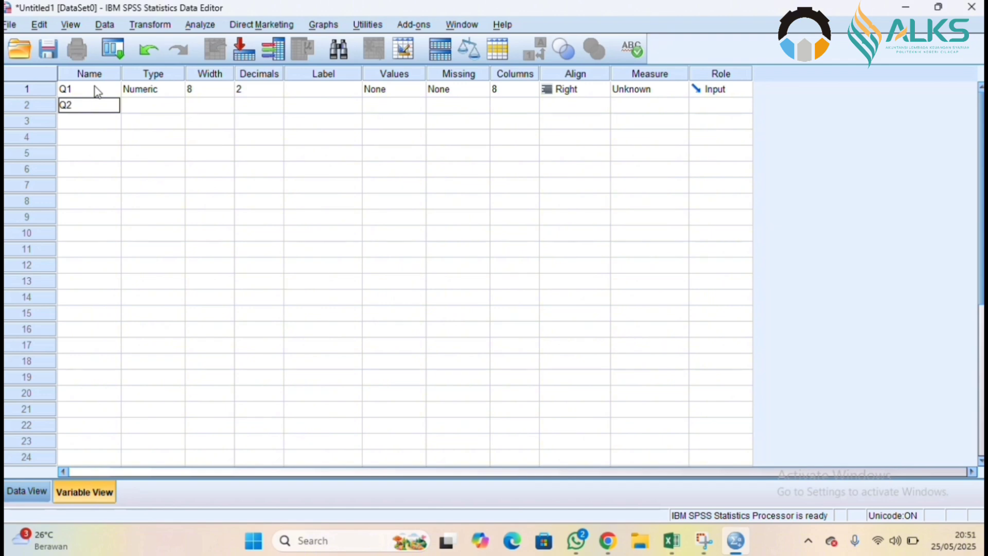
key("Return")
type("Q3")
key("Return")
type("Q4")
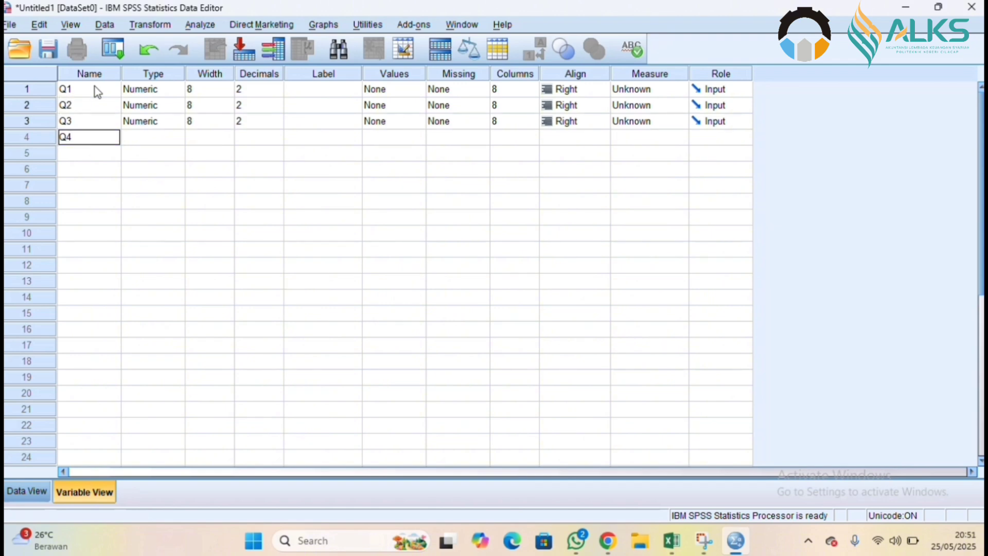
key("Return")
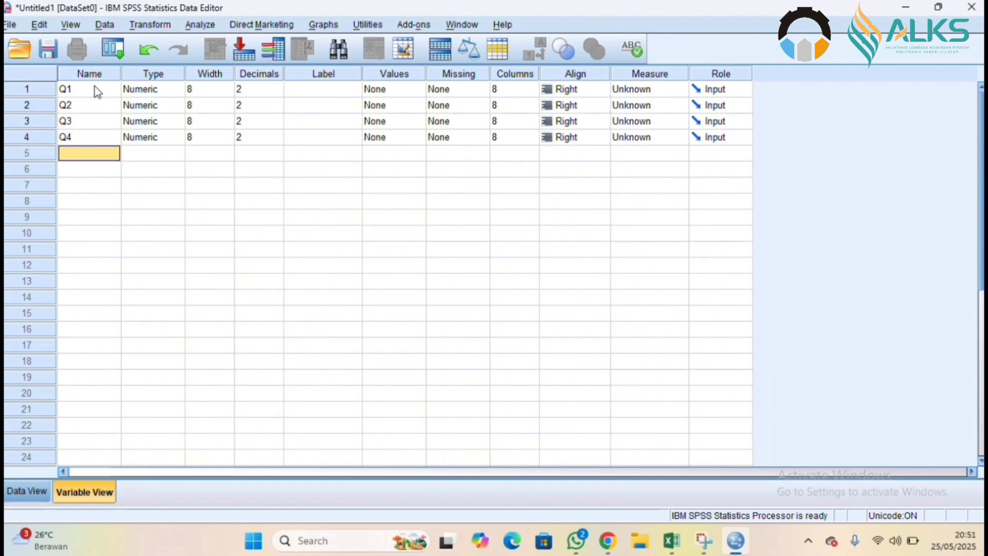
Add a fifth variable named TotalNilai below Q4.
type("T")
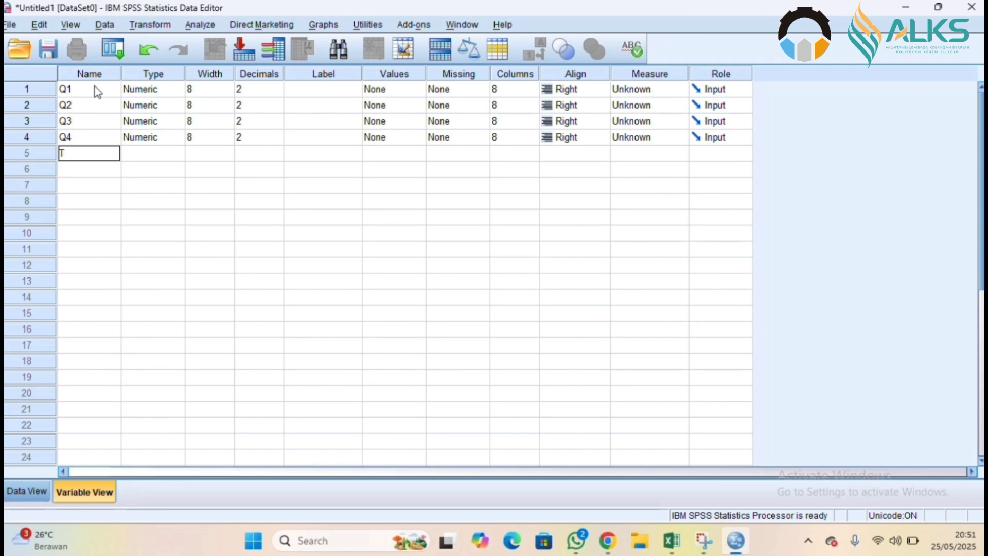
type("otalNilai")
key("Return")
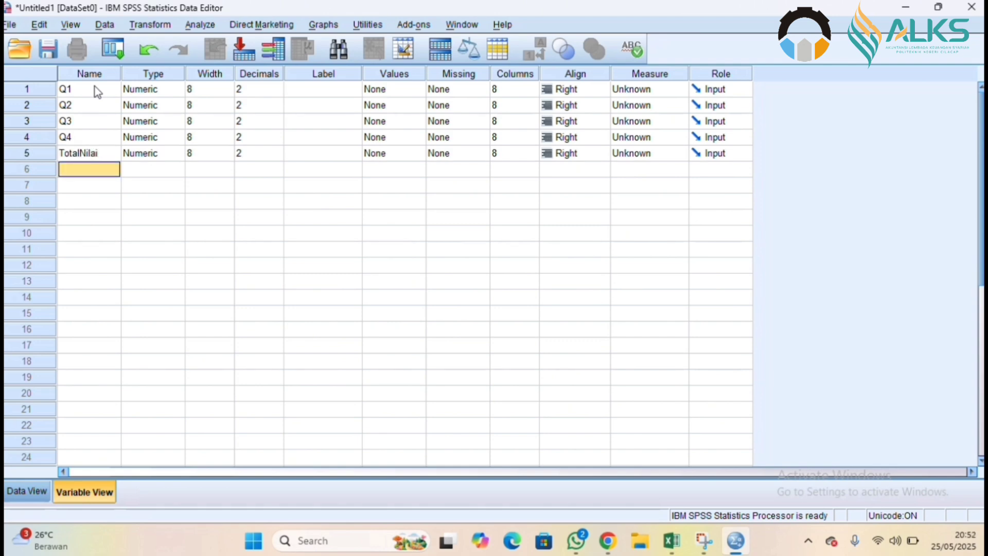
Copy the Q1–Q4 and ΣY values in B2:F11 of the Excel Sheet2 and paste them into the SPSS Data View from row 1 of Q1.
left_click(20, 495)
left_click(672, 540)
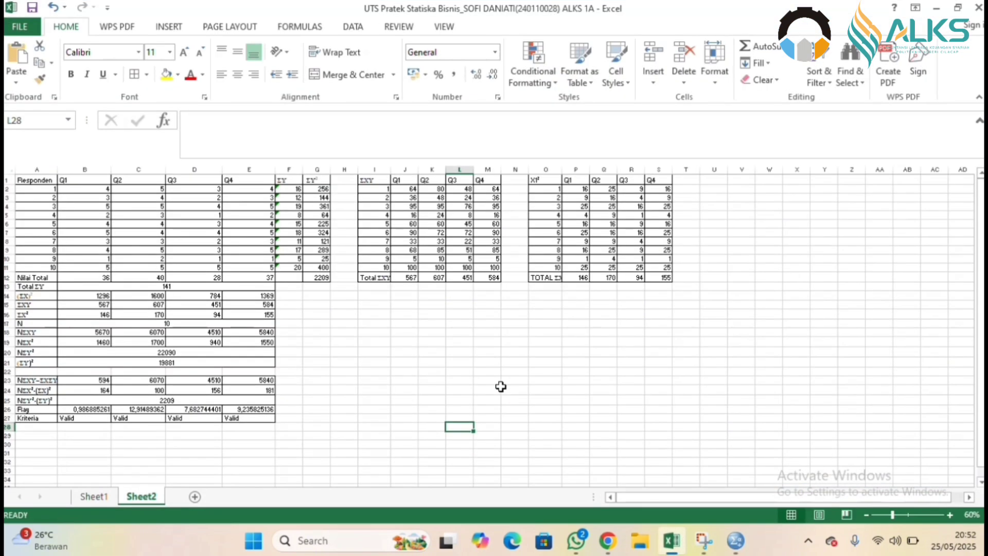
left_click_drag(87, 189, 290, 273)
type("c")
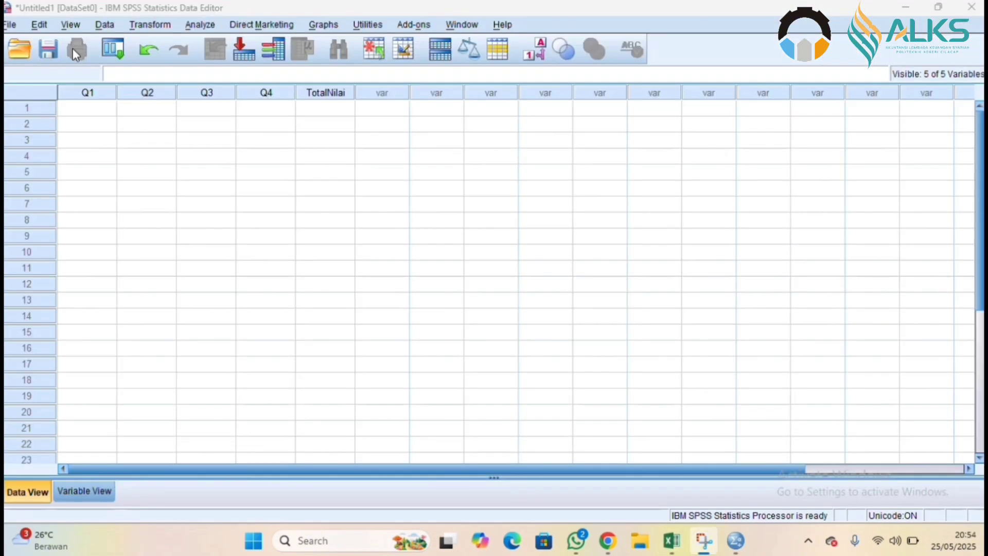
left_click(98, 106)
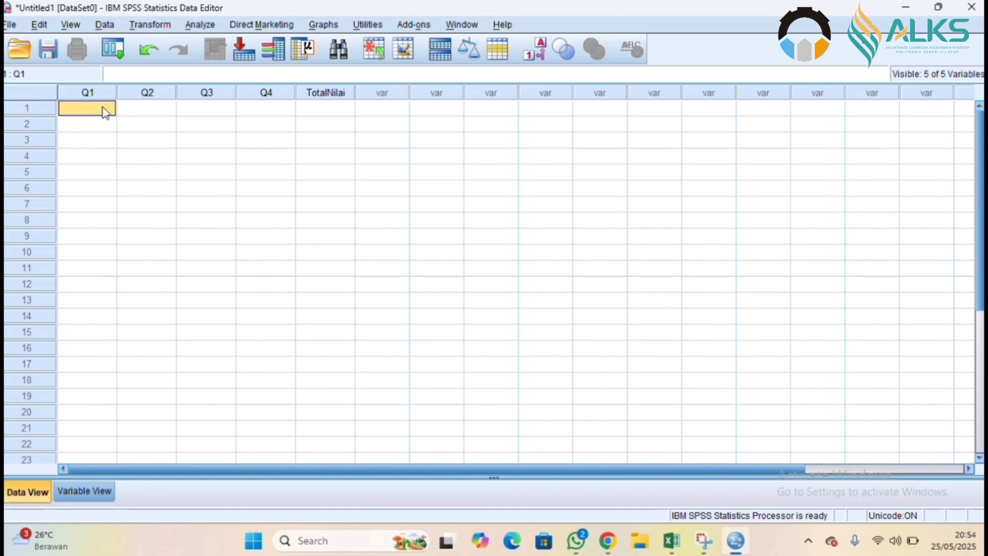
right_click(105, 112)
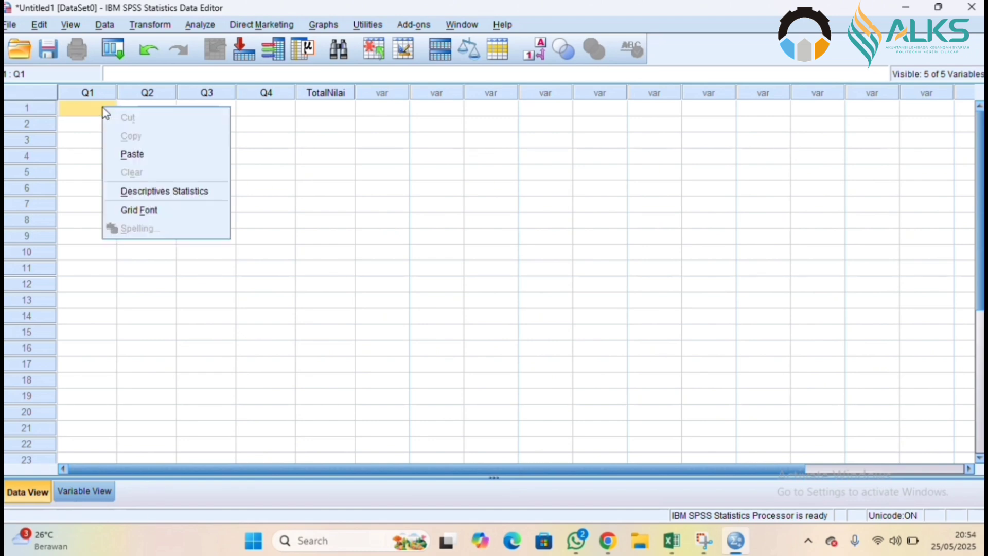
left_click(136, 155)
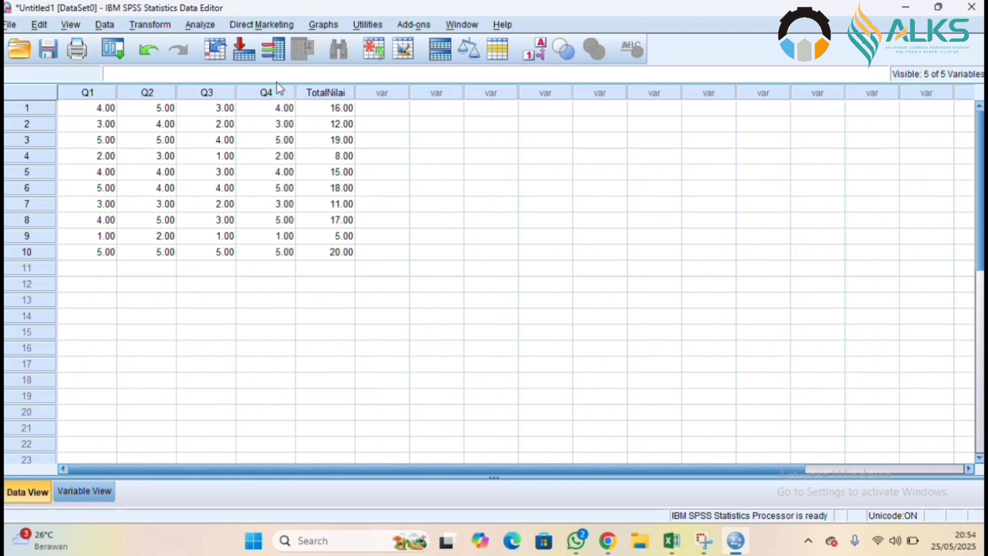
Run a bivariate Pearson correlation on the variables Q1, Q2, Q3, Q4 and TotalNilai.
left_click(207, 25)
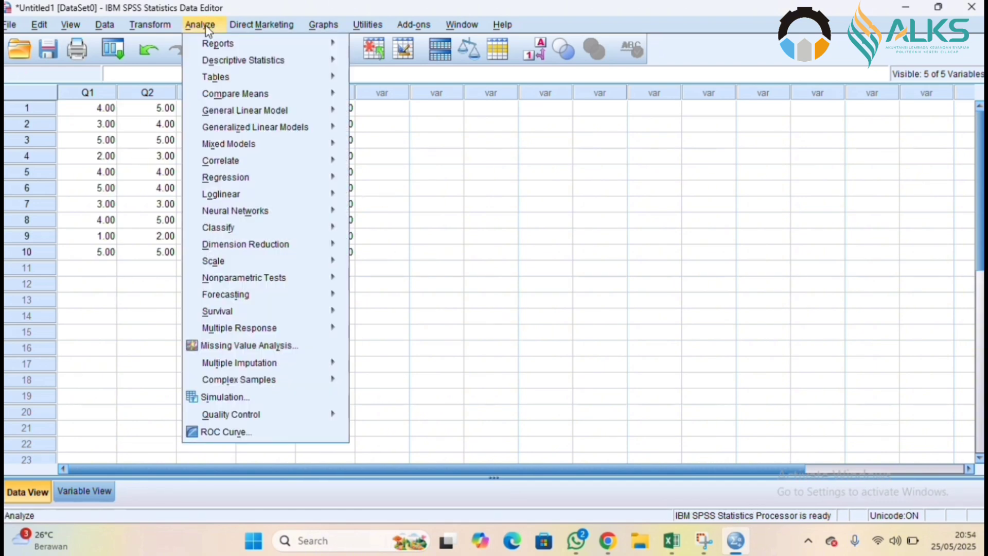
mouse_move(217, 162)
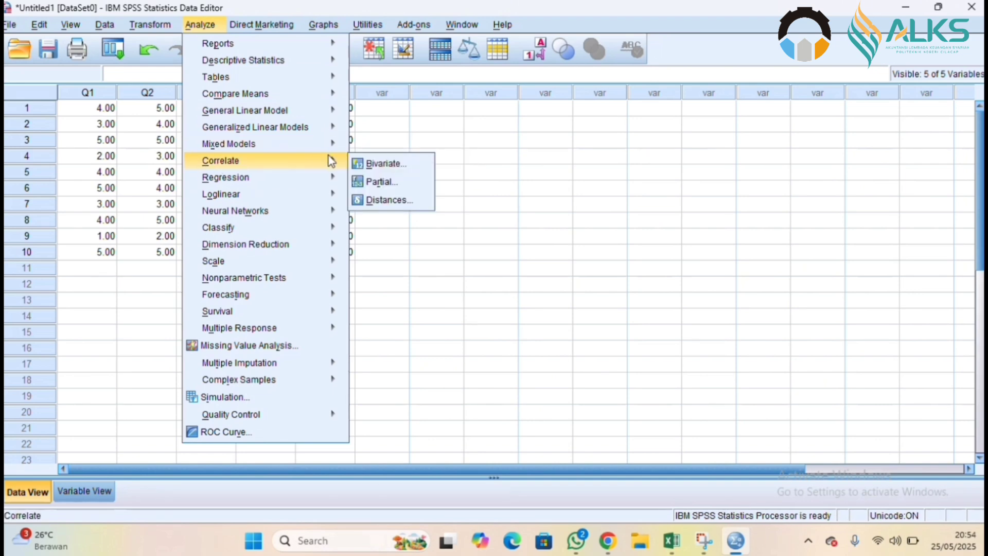
left_click(385, 163)
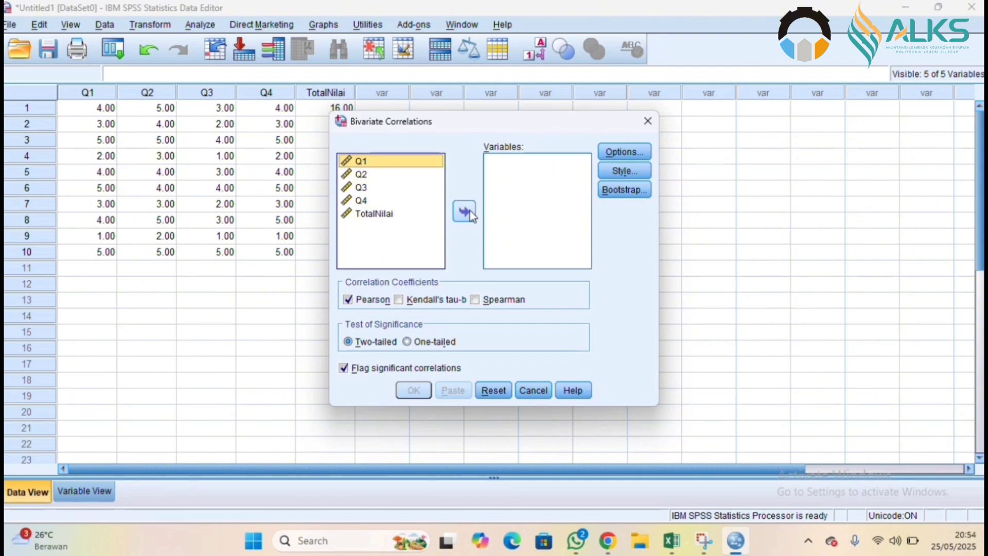
left_click(470, 214)
left_click(400, 161)
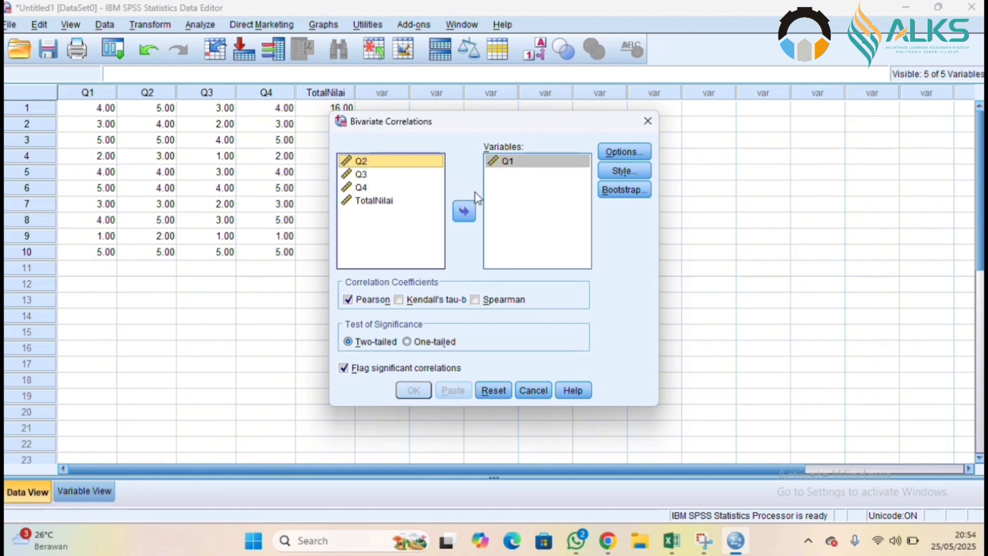
left_click(463, 211)
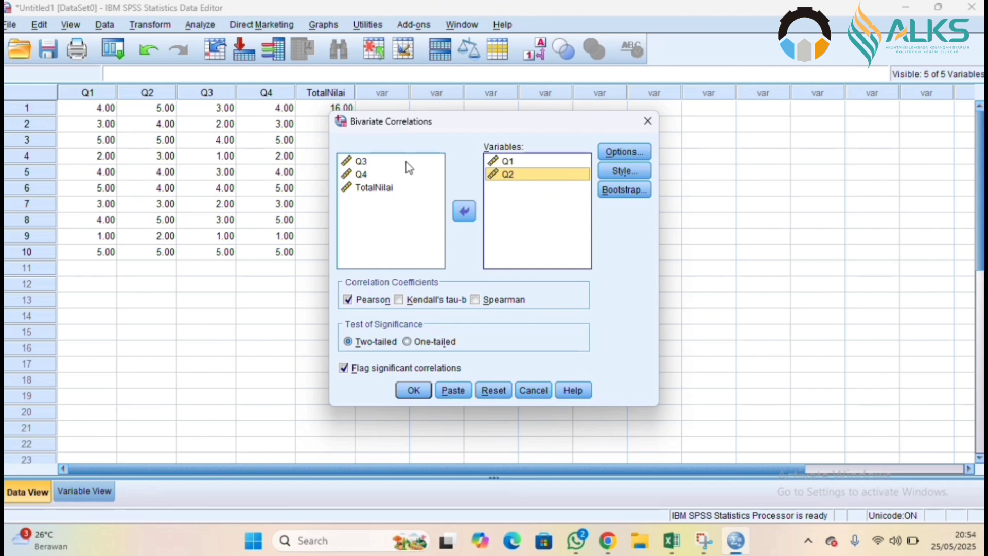
left_click(409, 162)
left_click(464, 212)
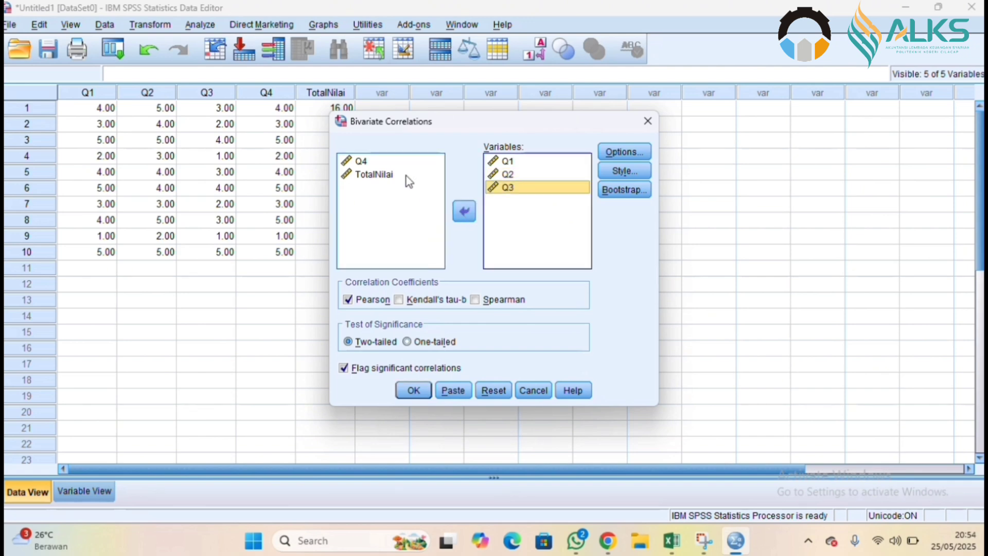
left_click(385, 160)
left_click(464, 211)
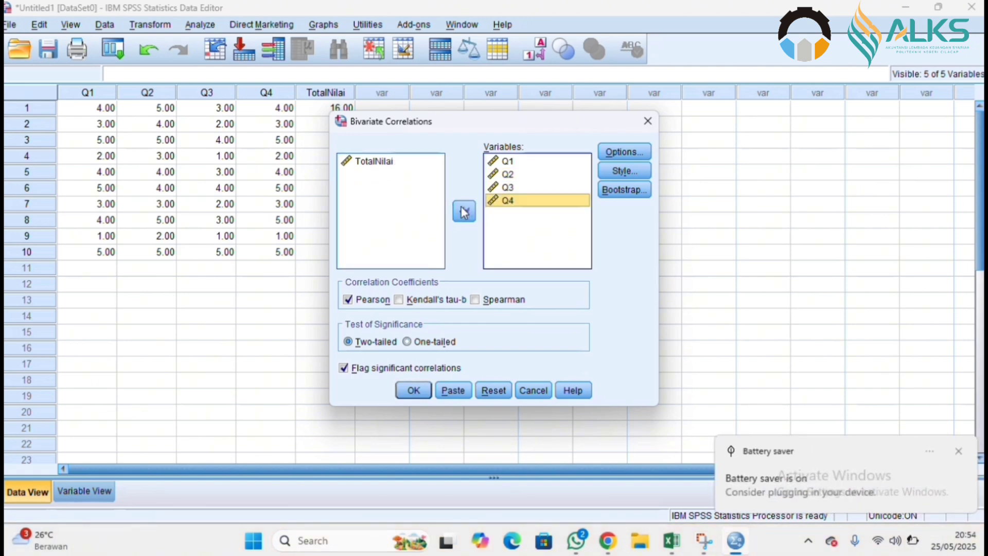
left_click(409, 163)
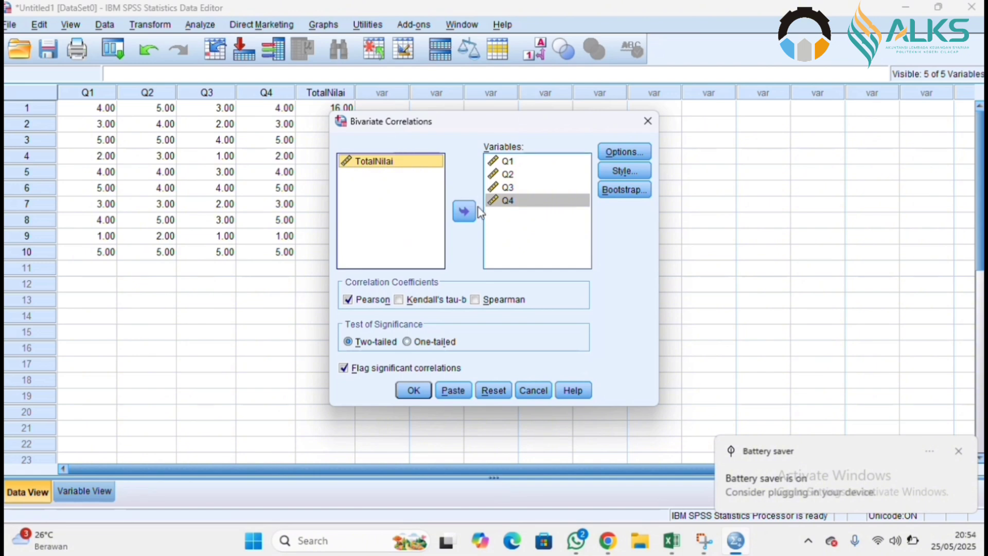
left_click(465, 214)
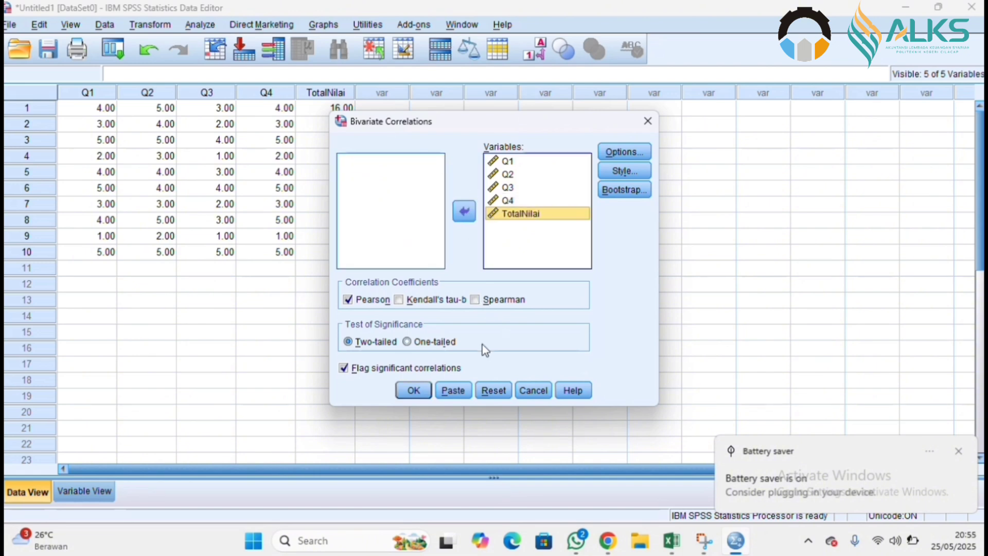
left_click(413, 390)
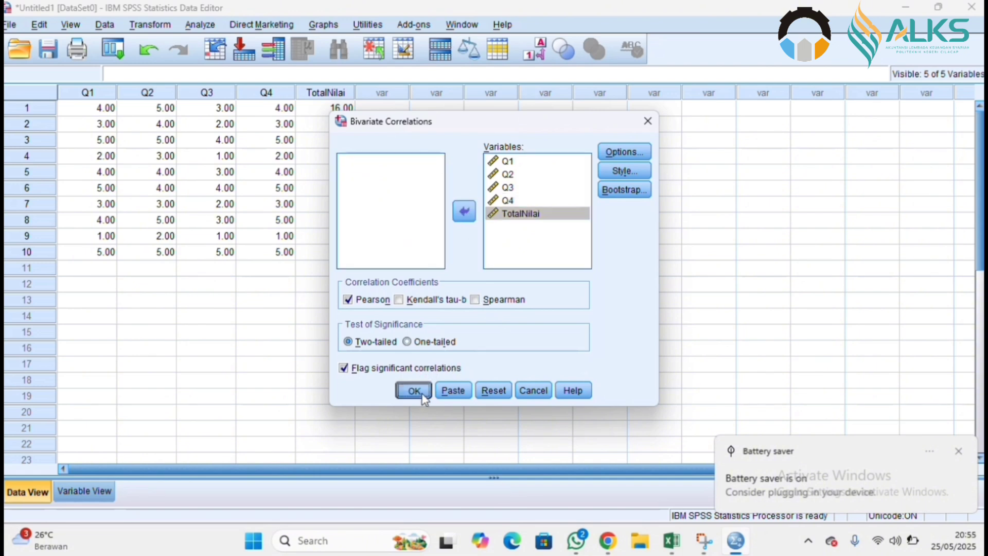